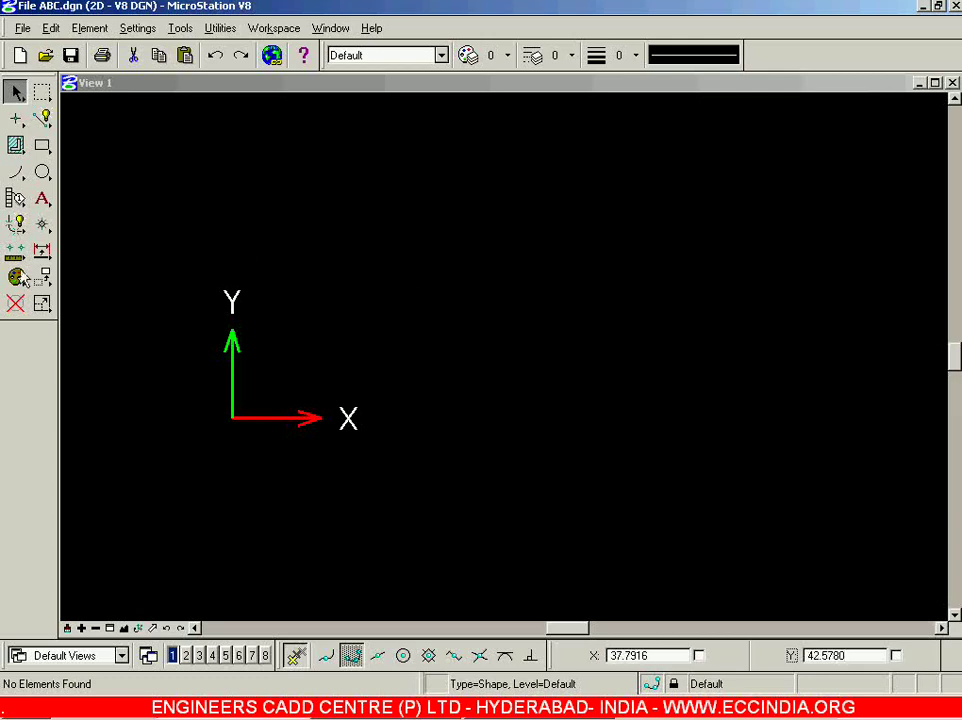
Float the Change Attributes toolbox and the Attributes toolbar over the drawing view
left_click_drag(17, 277, 293, 183)
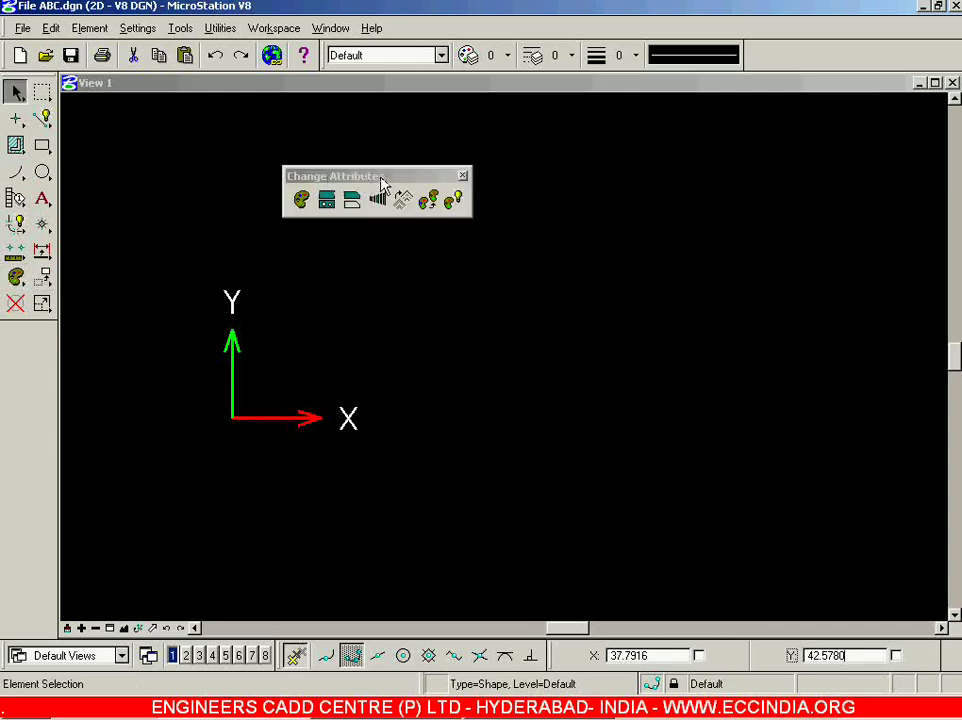
left_click_drag(307, 168, 110, 108)
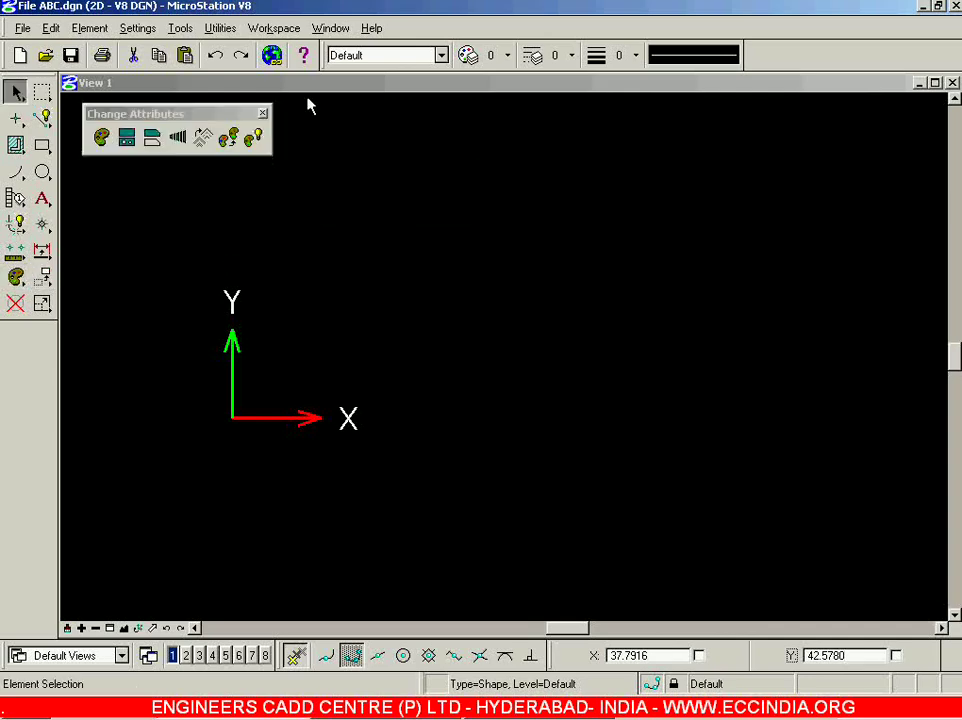
left_click_drag(323, 60, 404, 172)
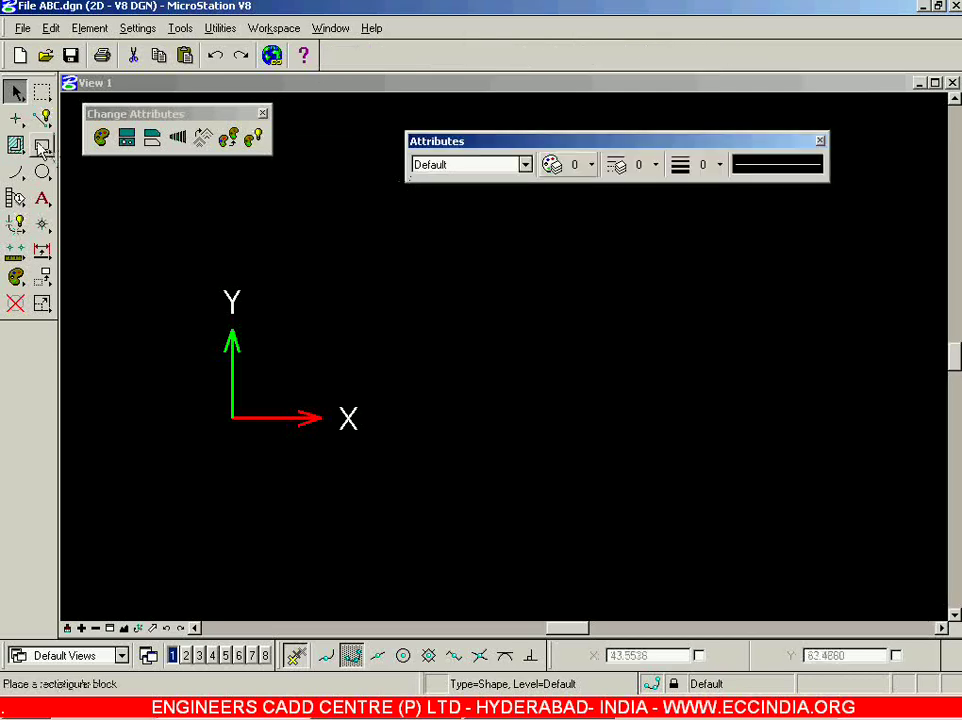
Draw two wide orthogonal blocks, one to the right of the axes and one below them
left_click(42, 146)
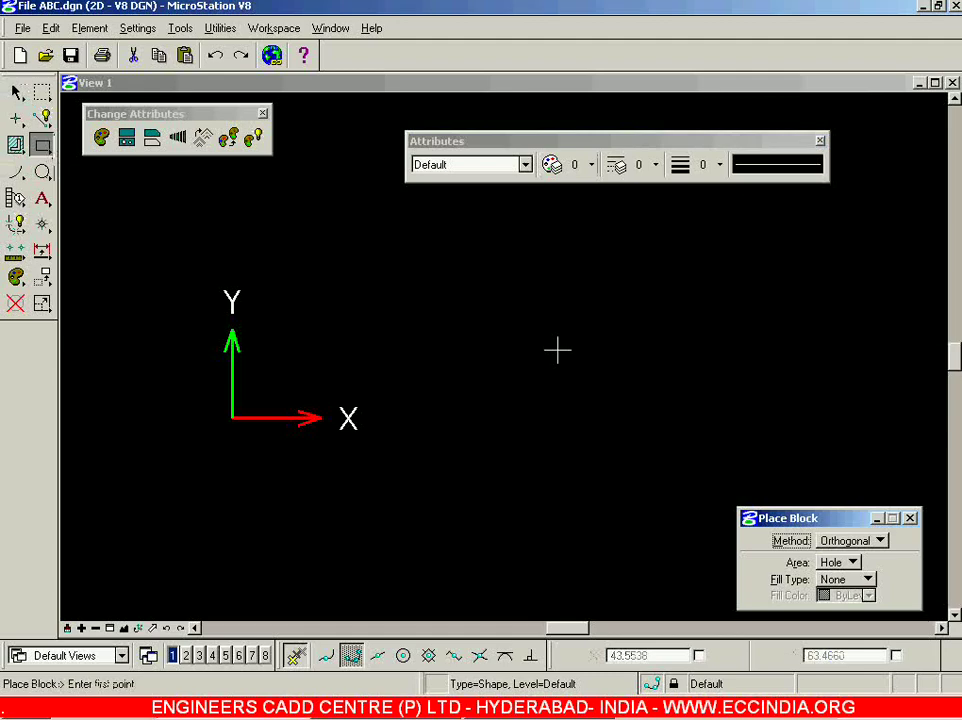
left_click(438, 301)
left_click(784, 426)
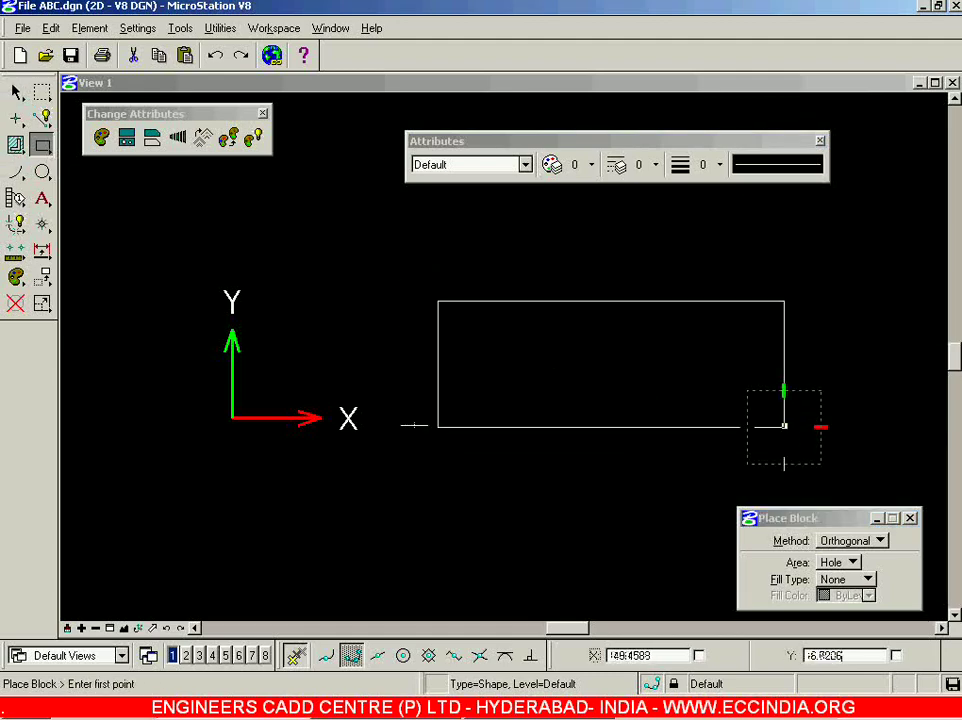
left_click(215, 491)
left_click(522, 589)
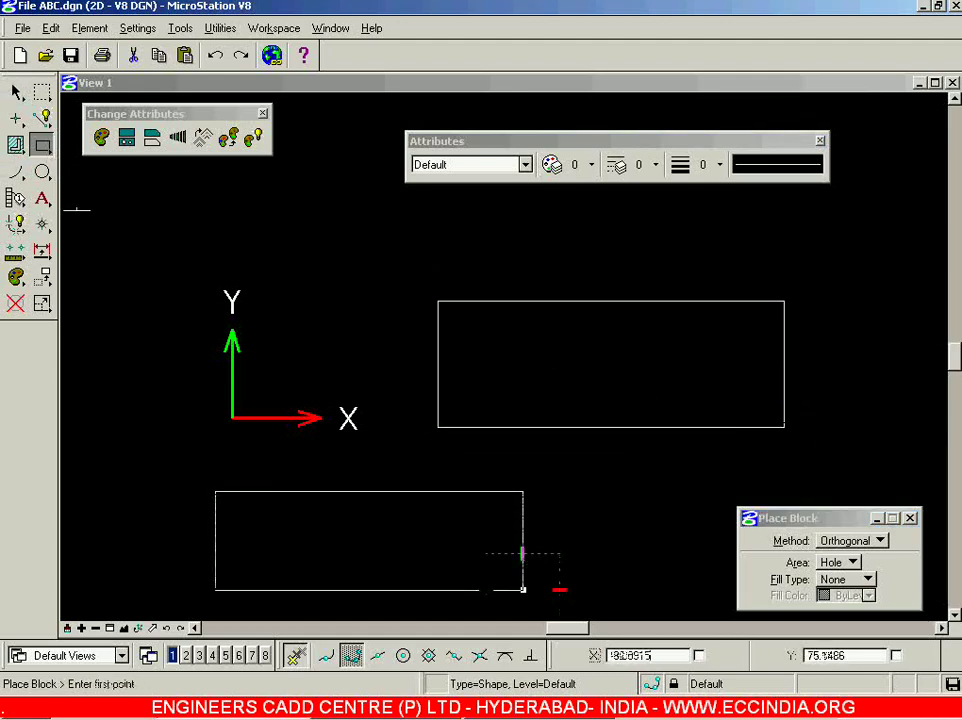
Draw a circle by center, about 71 in diameter, up and to the left of the axis origin
left_click(42, 172)
left_click(158, 264)
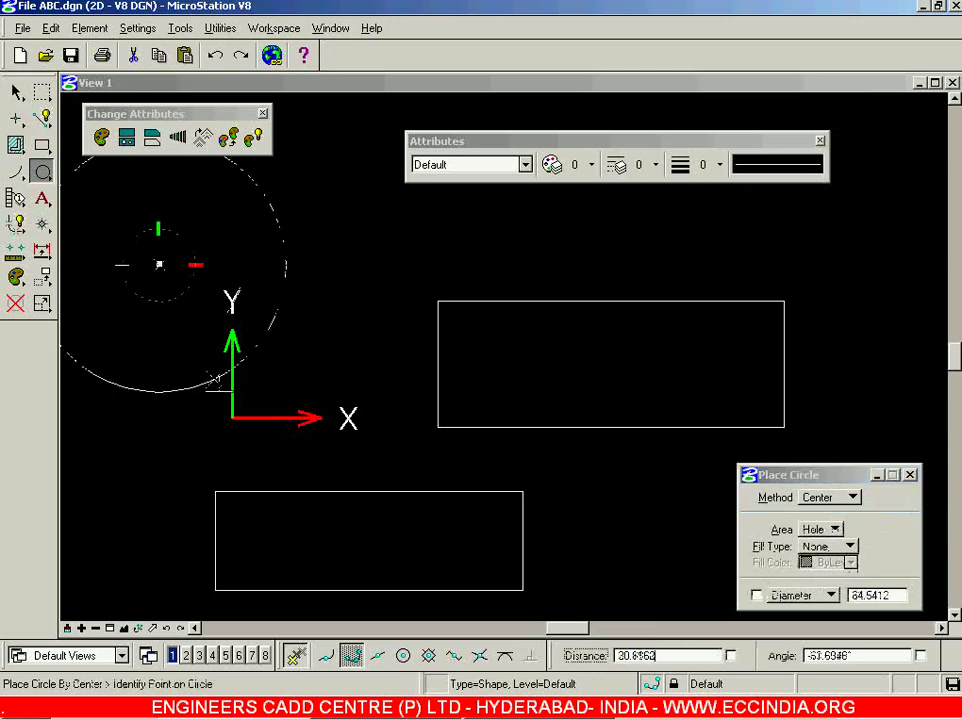
left_click(266, 344)
scroll(233, 316, "down", 2)
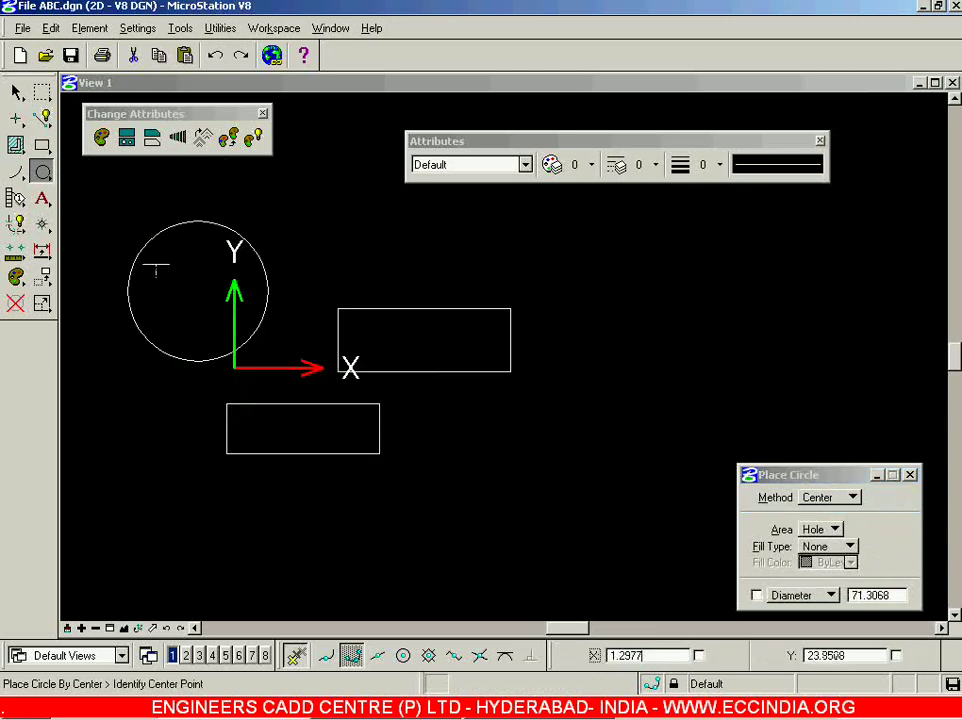
left_click(124, 628)
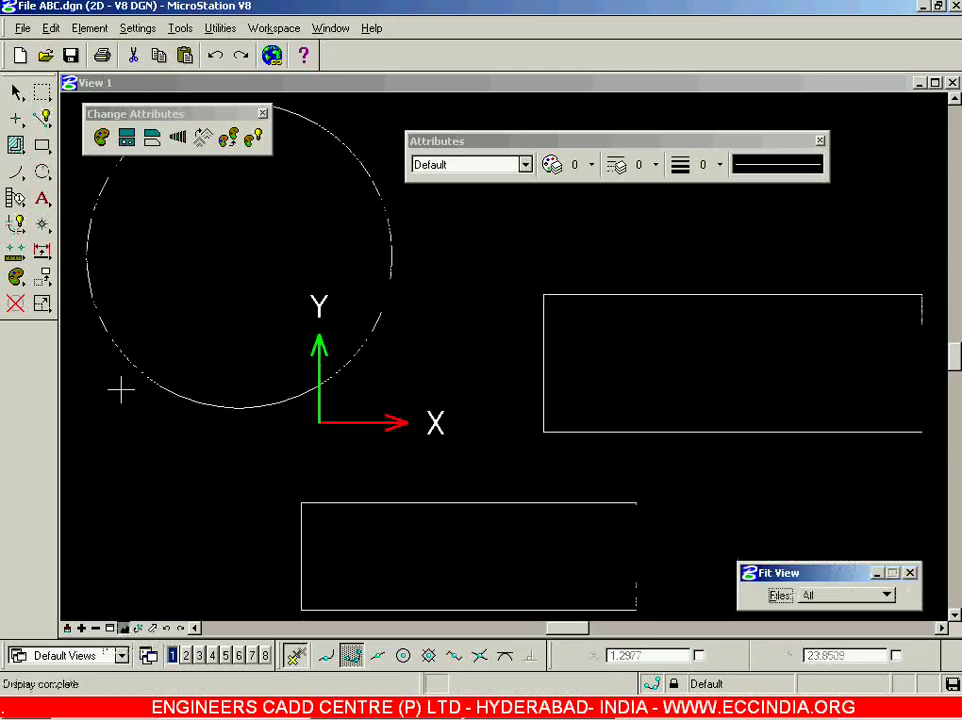
Set the color of the circle to 42
left_click(16, 92)
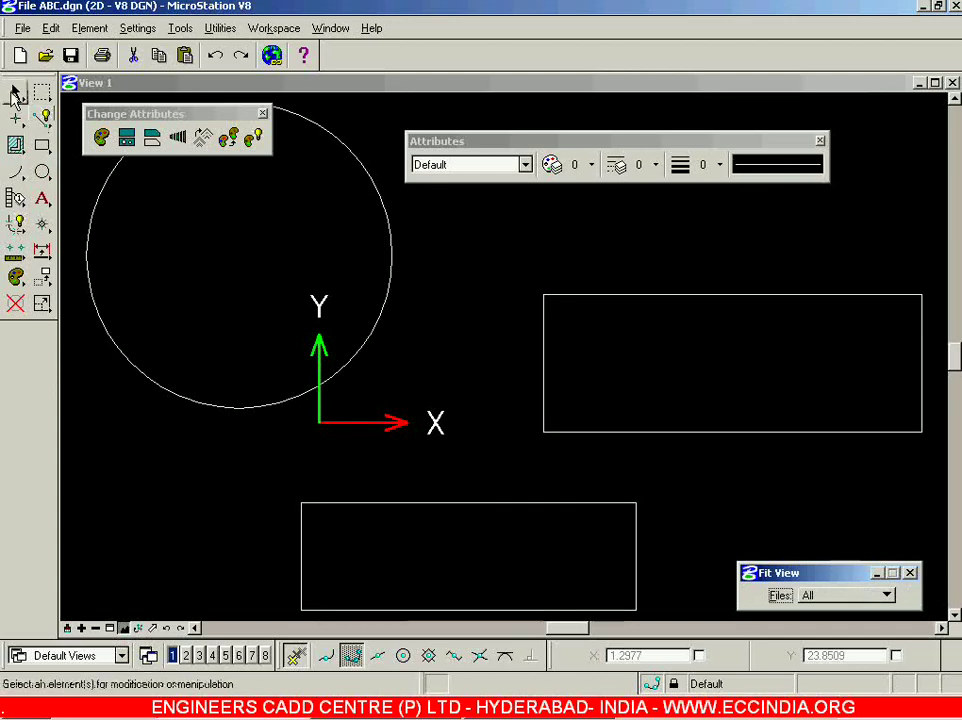
scroll(345, 278, "down", 2)
left_click(369, 270)
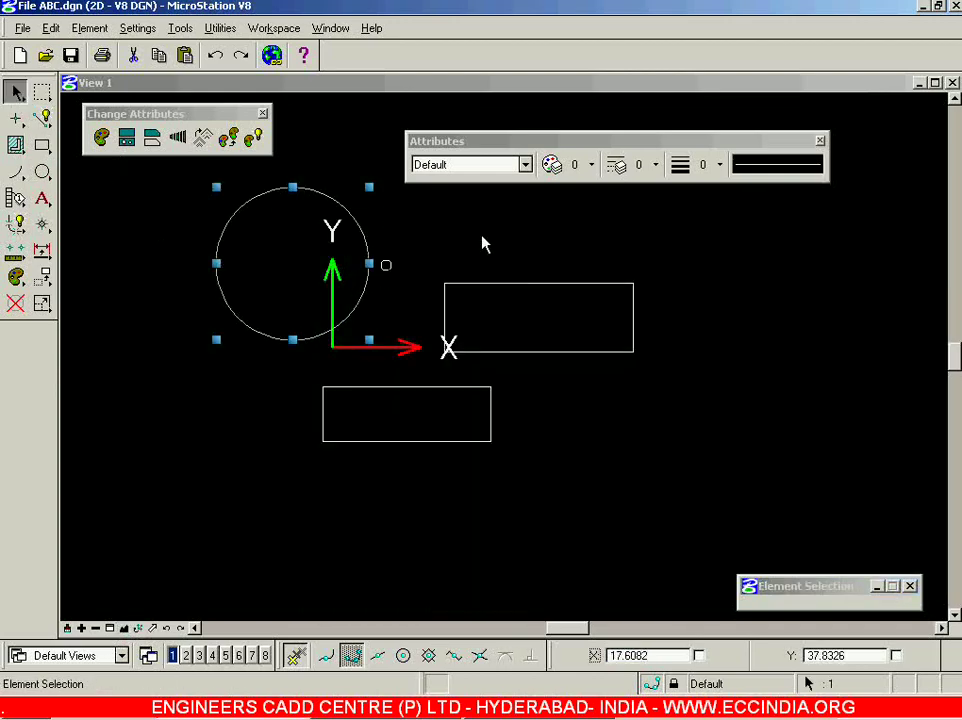
left_click(591, 165)
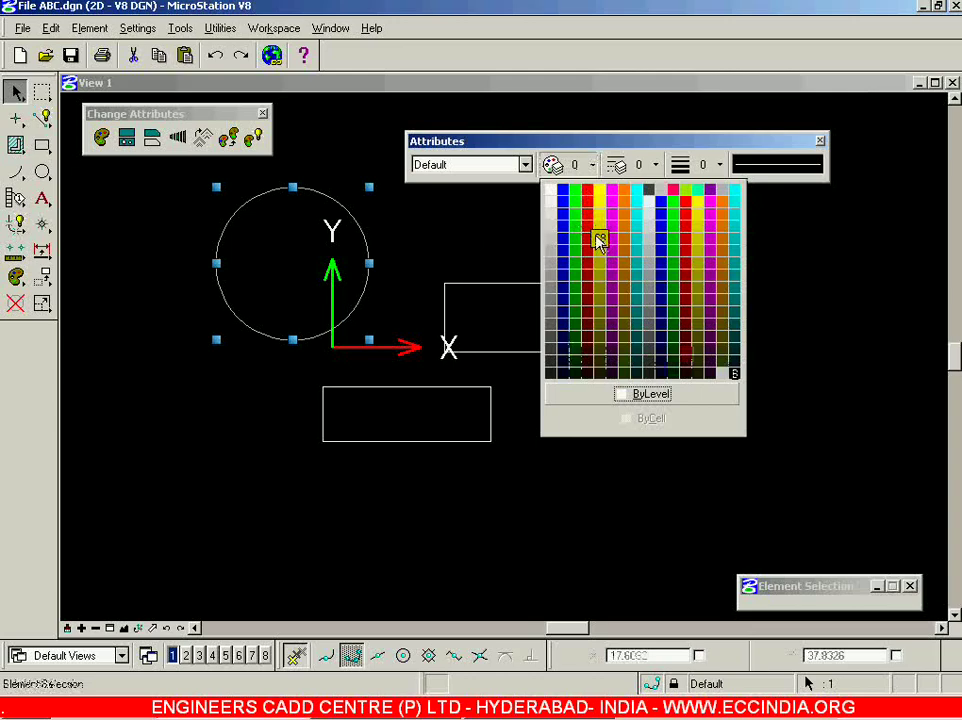
left_click(675, 213)
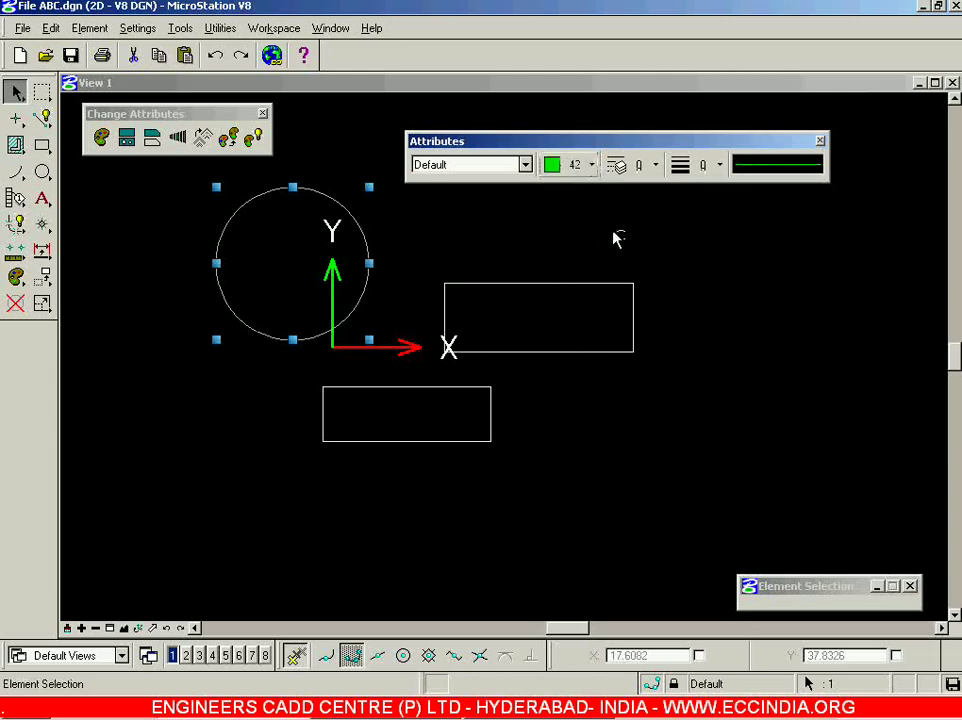
left_click(622, 234)
left_click(370, 240)
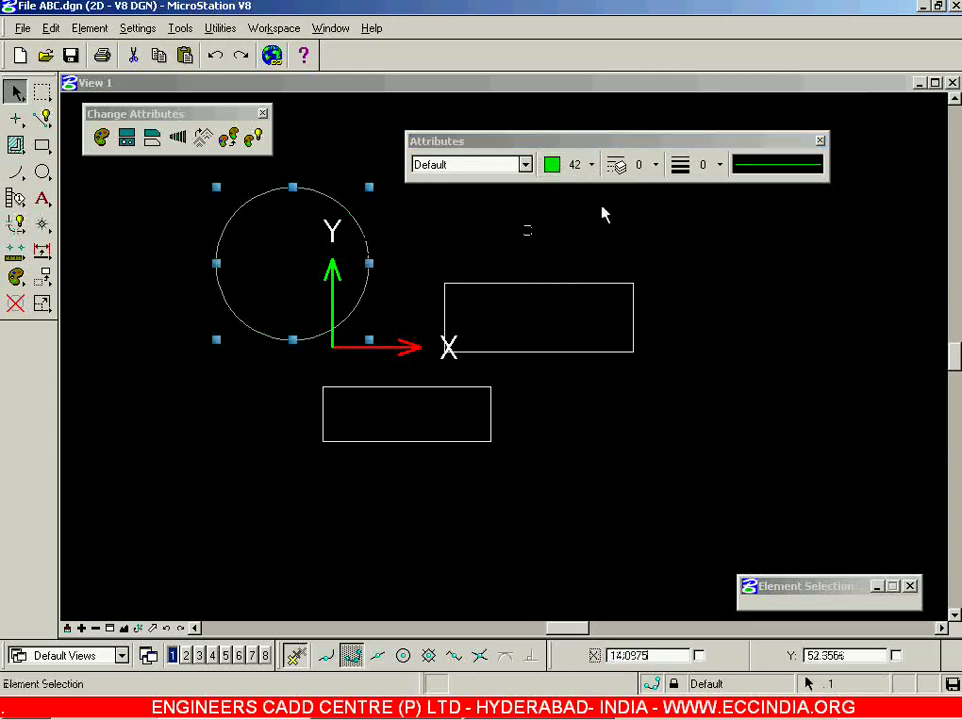
Set the circle's line style to 4 and its line weight to 8, and deselect it
left_click(648, 165)
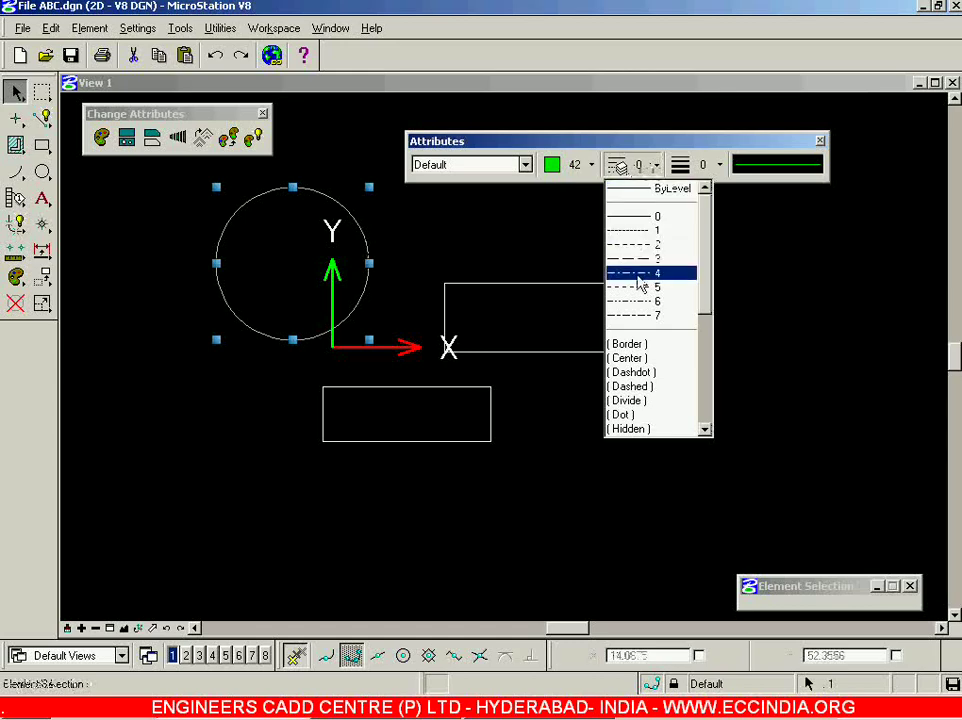
left_click(640, 273)
left_click(706, 172)
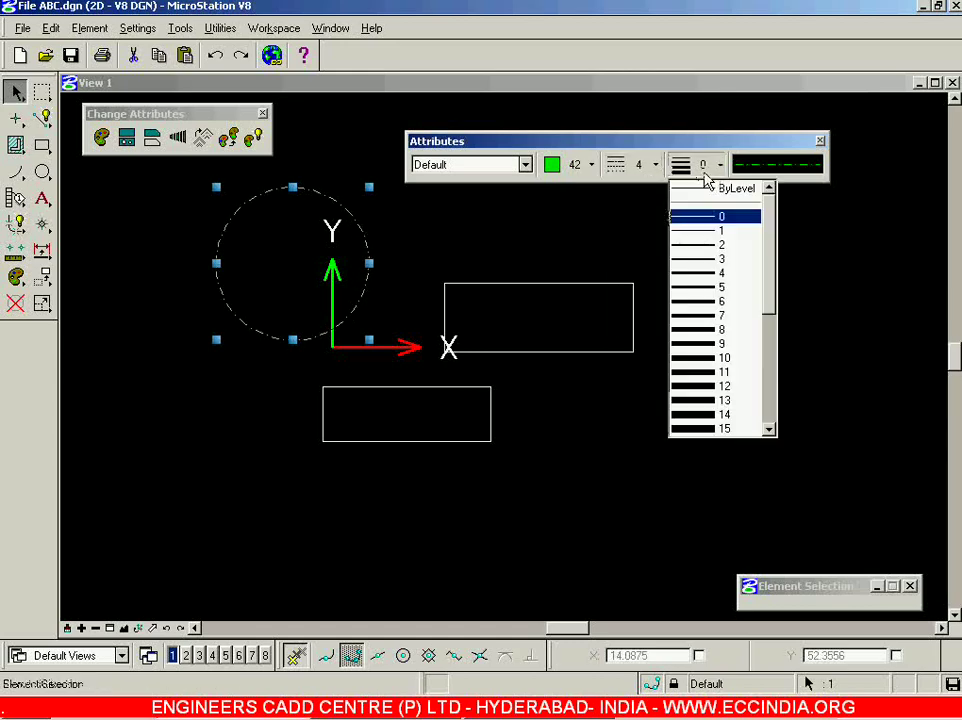
left_click(712, 330)
left_click(745, 365)
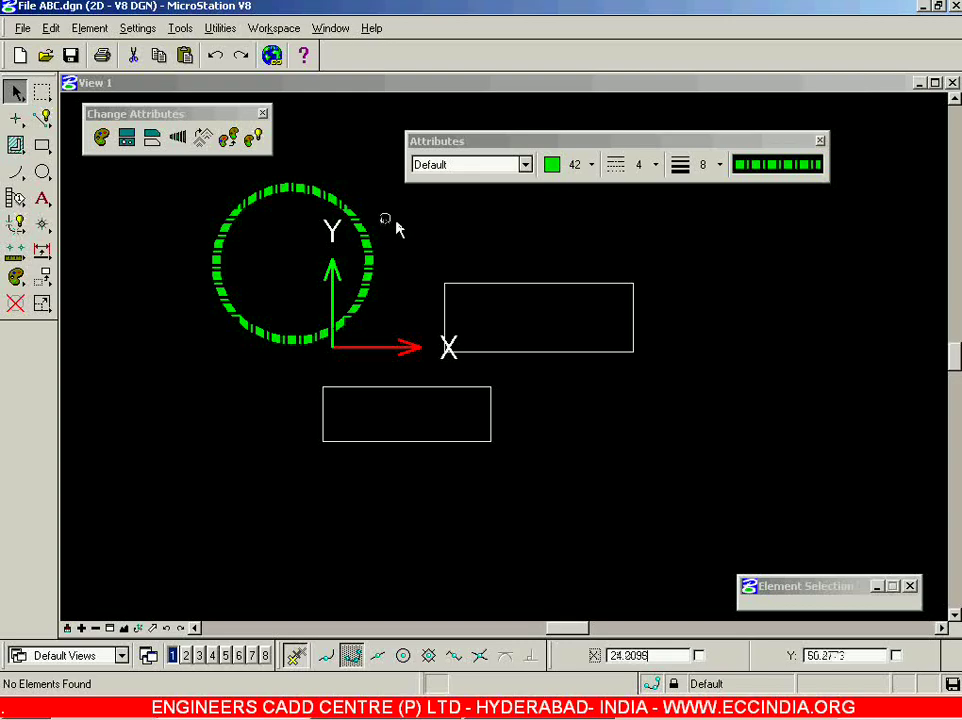
Draw another orthogonal block below and to the right of the existing blocks using the active color, style and weight
left_click(42, 145)
left_click(774, 419)
left_click(602, 549)
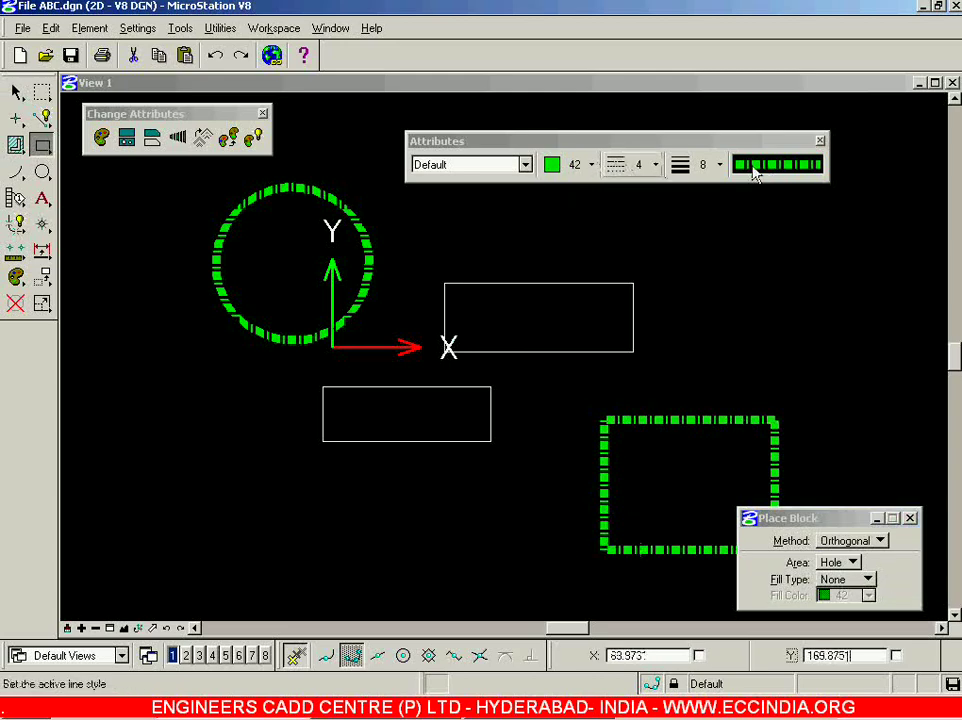
Select all the blocks and the circle in the view and delete them
left_click(16, 92)
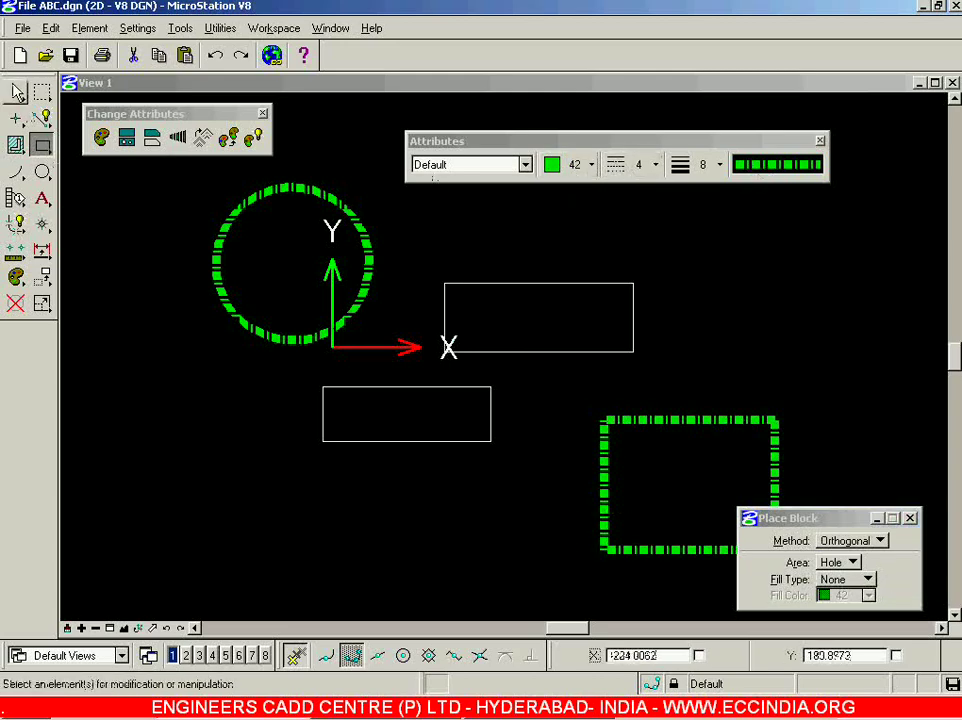
left_click(99, 361)
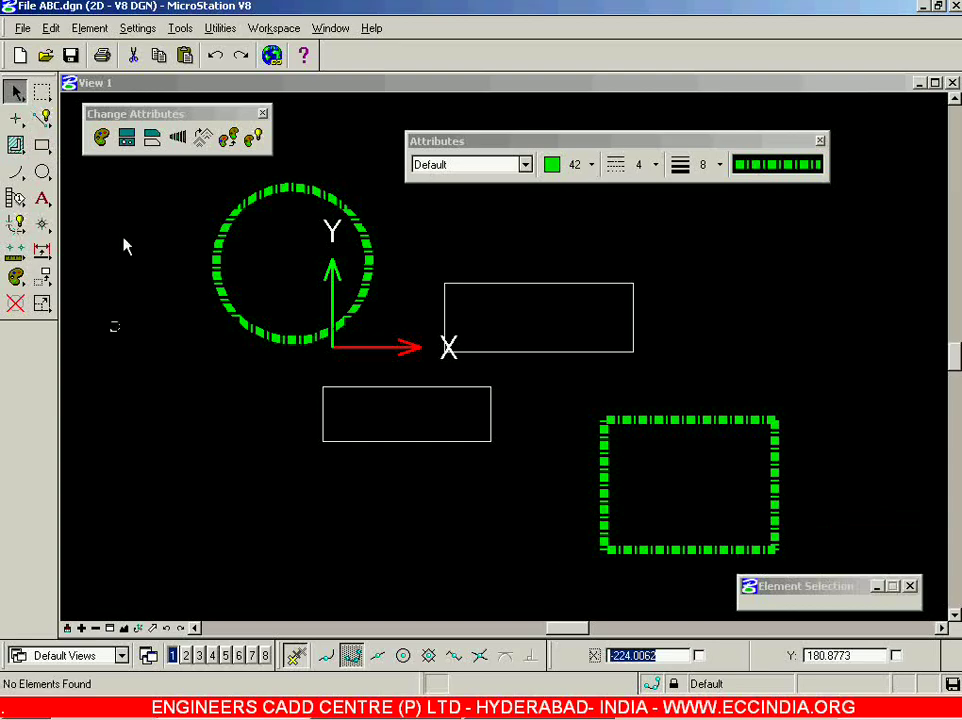
mouse_move(888, 600)
left_mouse_down()
mouse_move(880, 591)
mouse_move(885, 597)
left_mouse_up()
key("Delete")
Reset the active color, line style and weight to ByLevel and close the Attributes toolbar
left_click(591, 166)
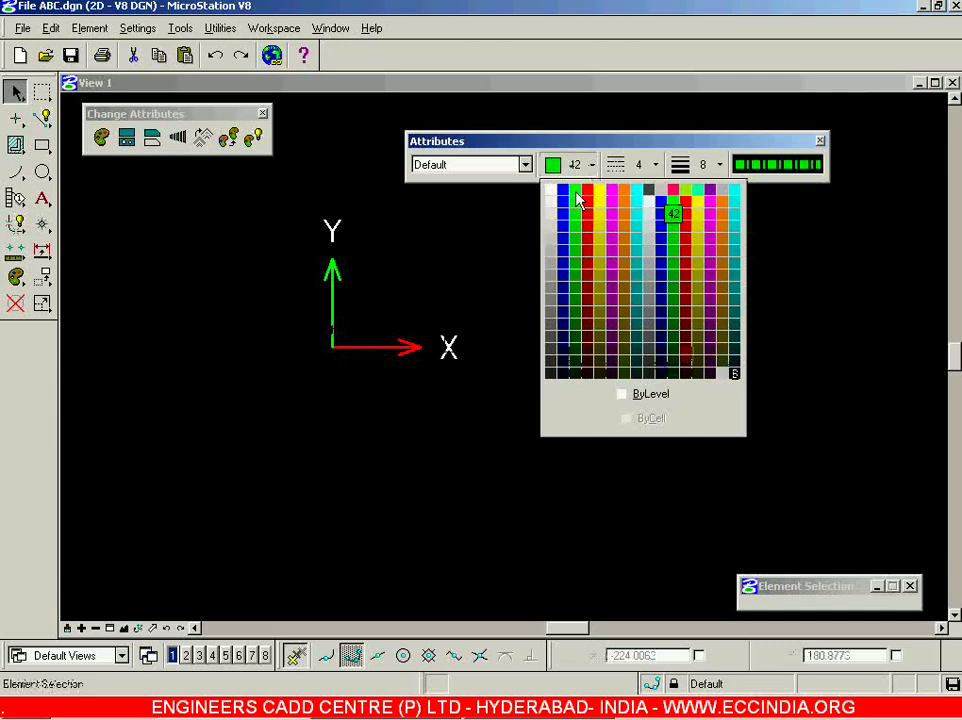
left_click(600, 395)
left_click(655, 166)
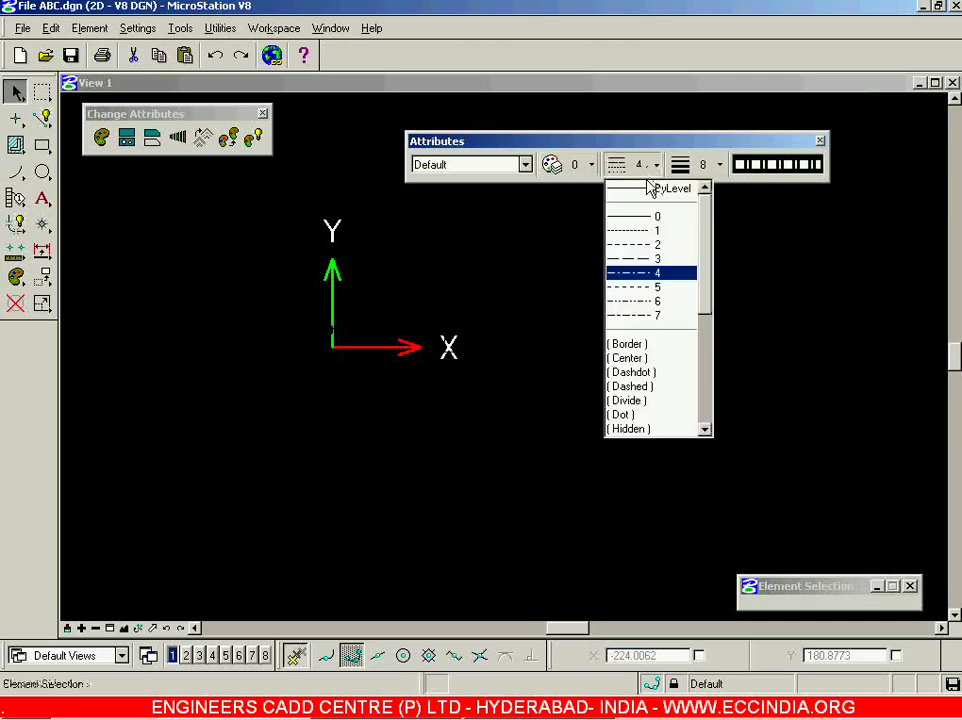
left_click(658, 188)
left_click(719, 166)
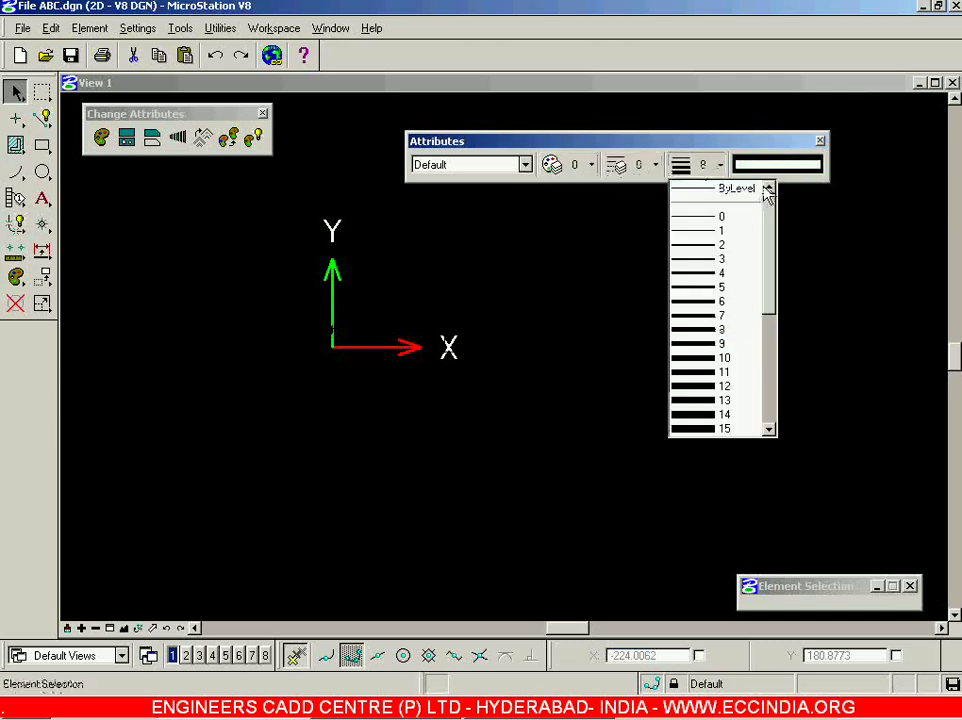
left_click(740, 188)
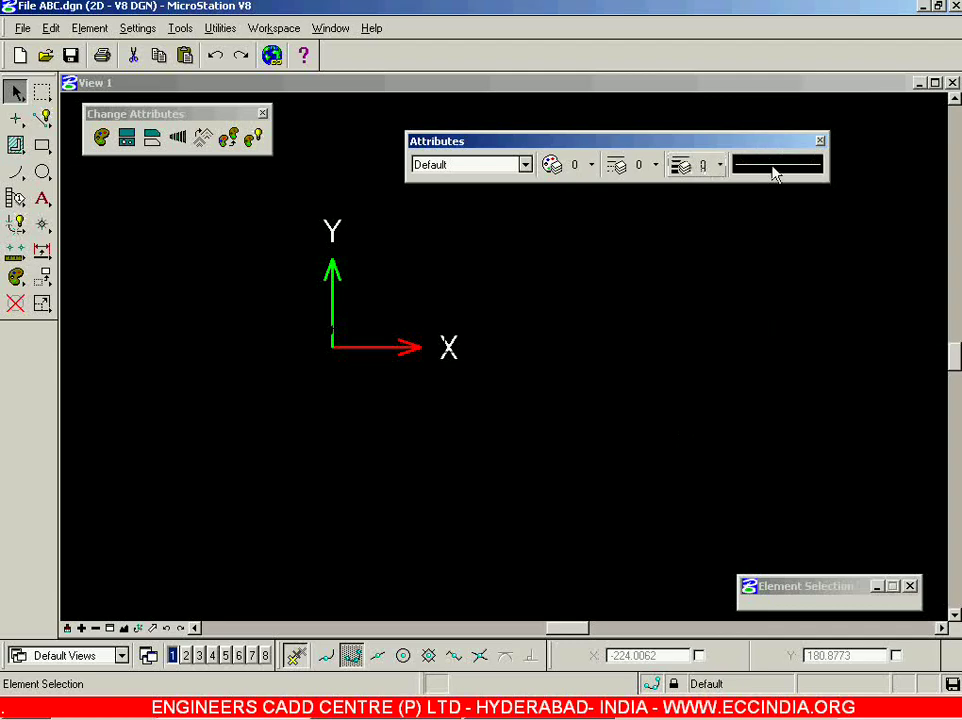
left_click(820, 141)
left_click(337, 240)
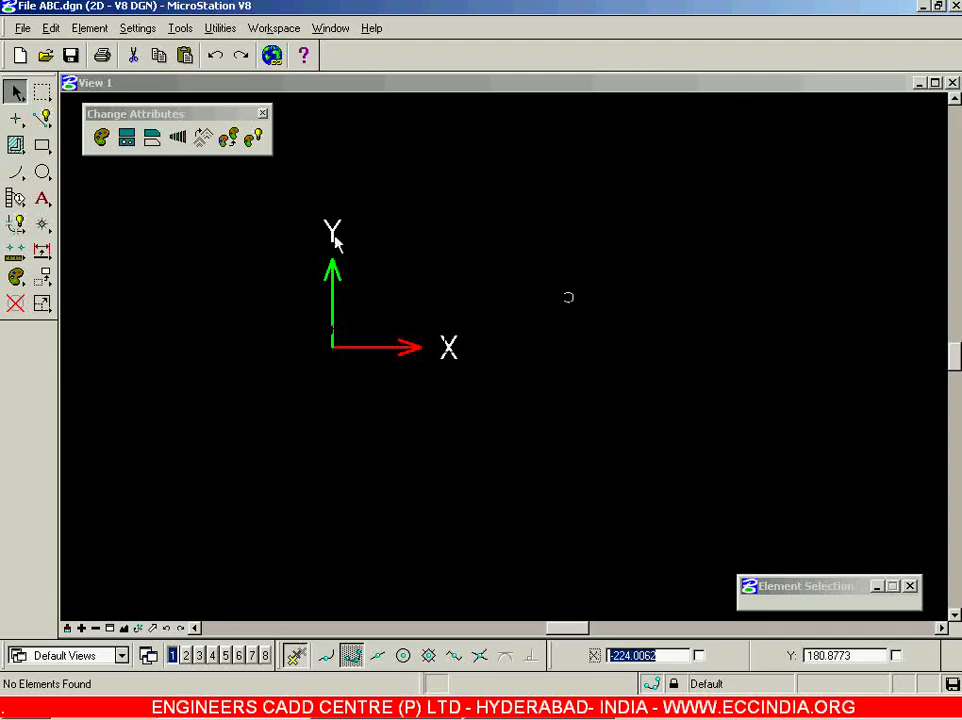
Draw three orthogonal blocks: one above the axes, a tall one at far right, and a long flat one across the Y label
middle_click_drag(348, 283, 323, 310)
left_click(42, 145)
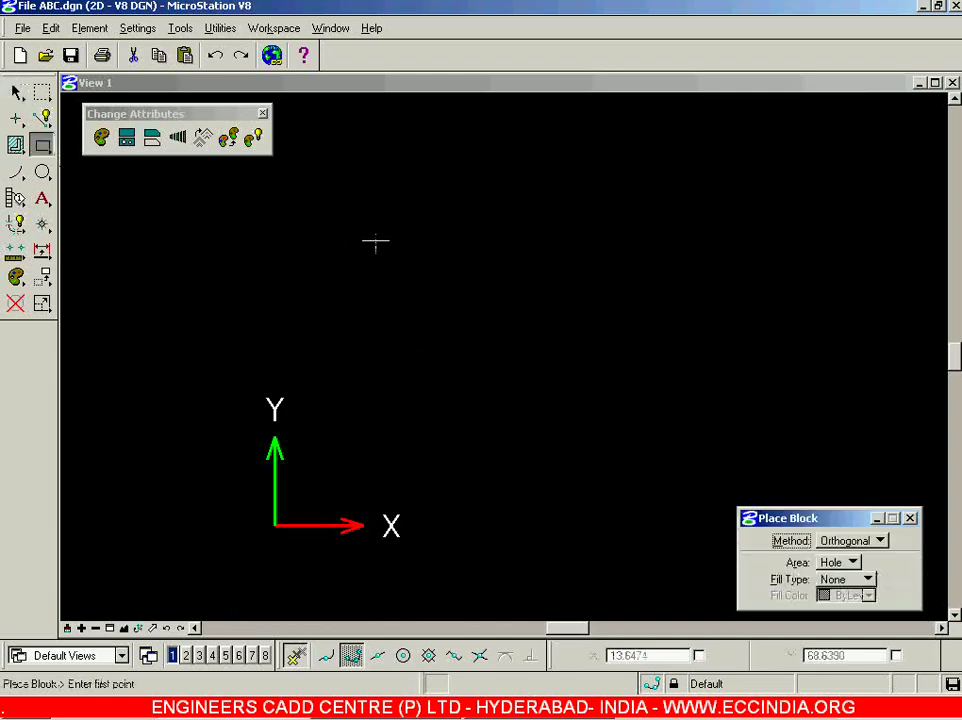
left_click(389, 191)
left_click(574, 282)
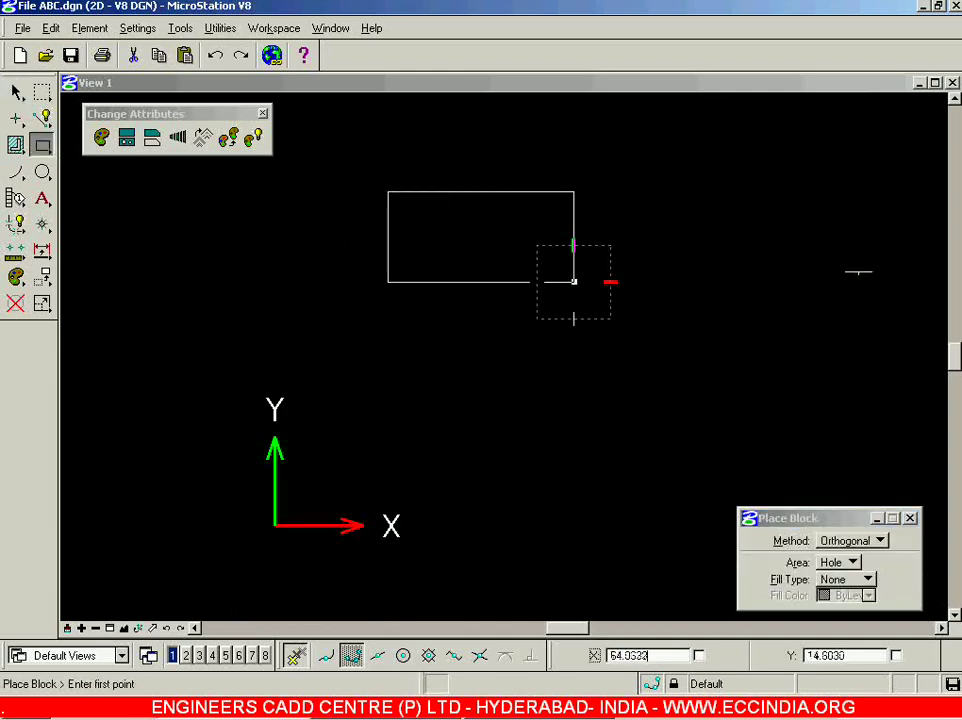
left_click(879, 271)
left_click(783, 442)
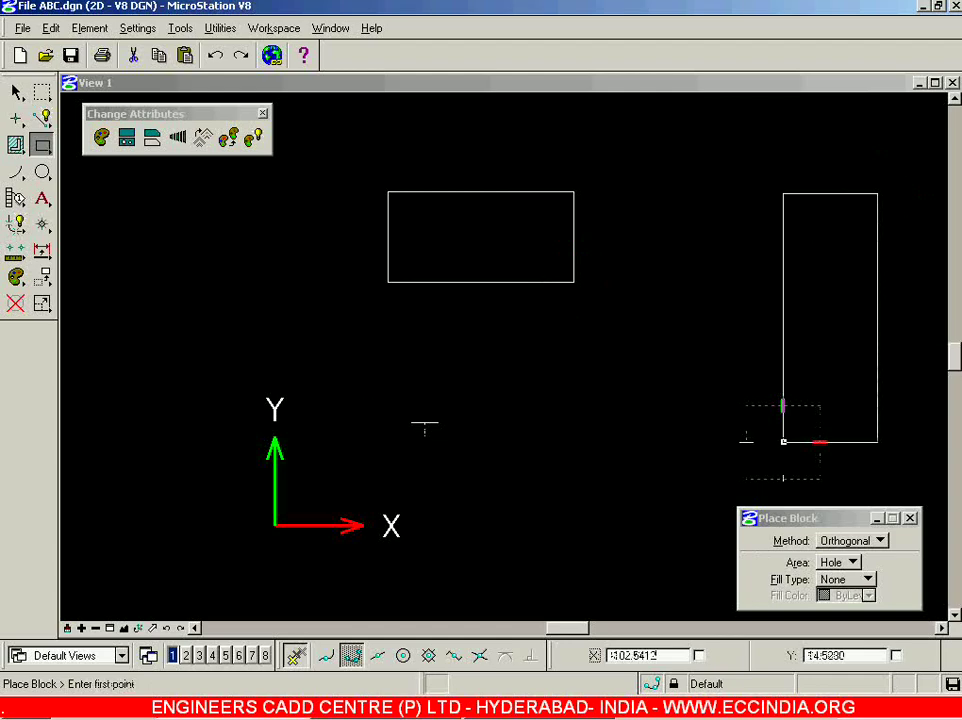
left_click(106, 388)
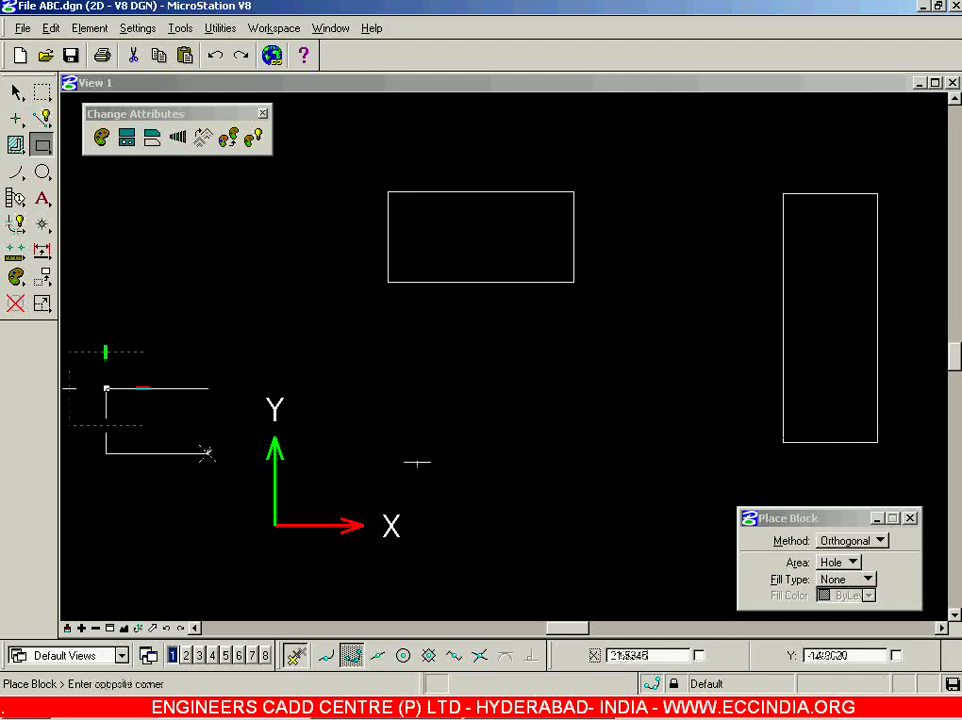
left_click(441, 429)
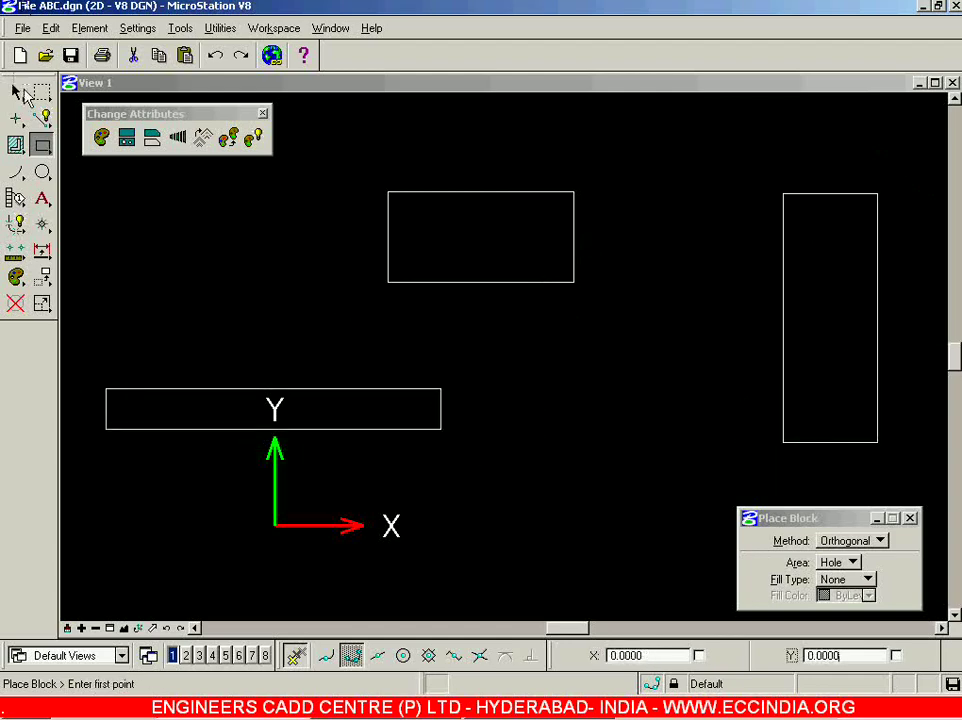
Start Change Element Attributes with the Match / Change method and enable only Color, set to 5
left_click(101, 137)
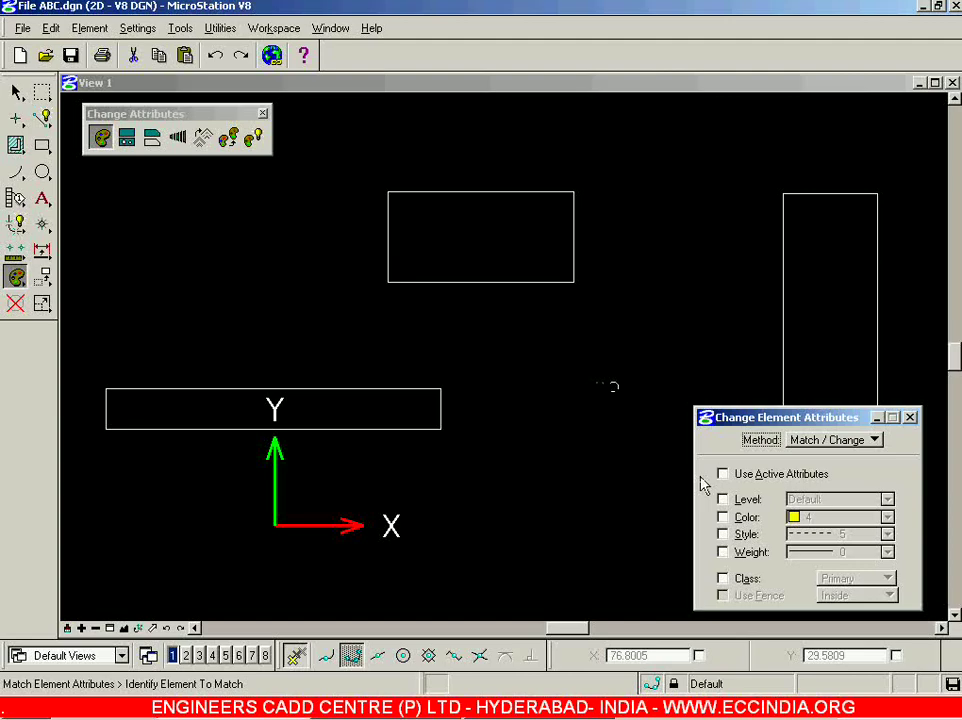
left_click_drag(768, 428, 642, 219)
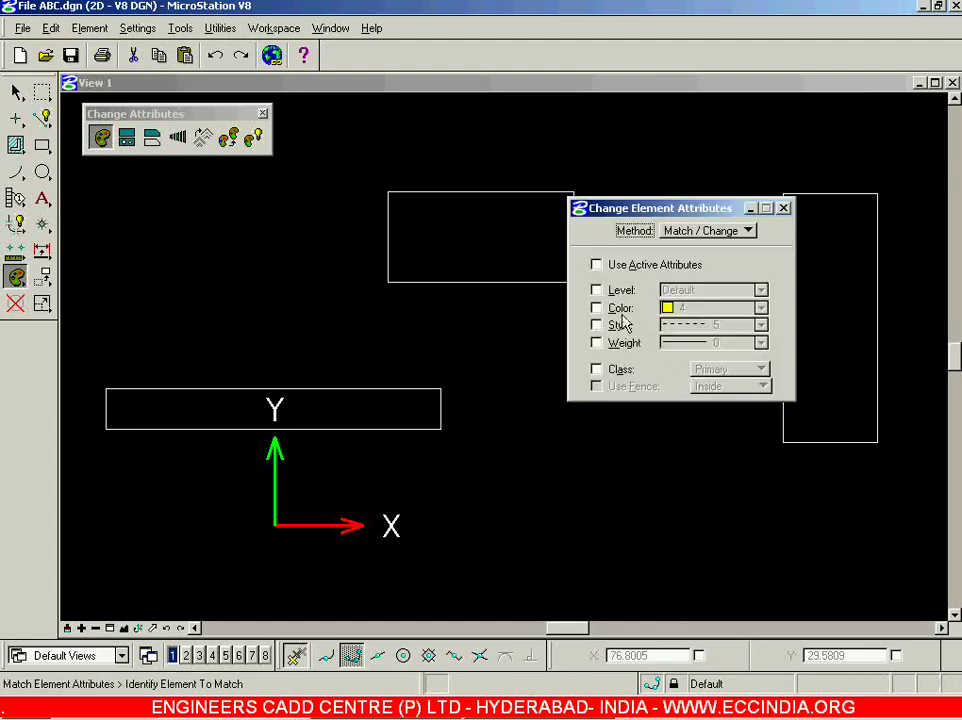
left_click(623, 310)
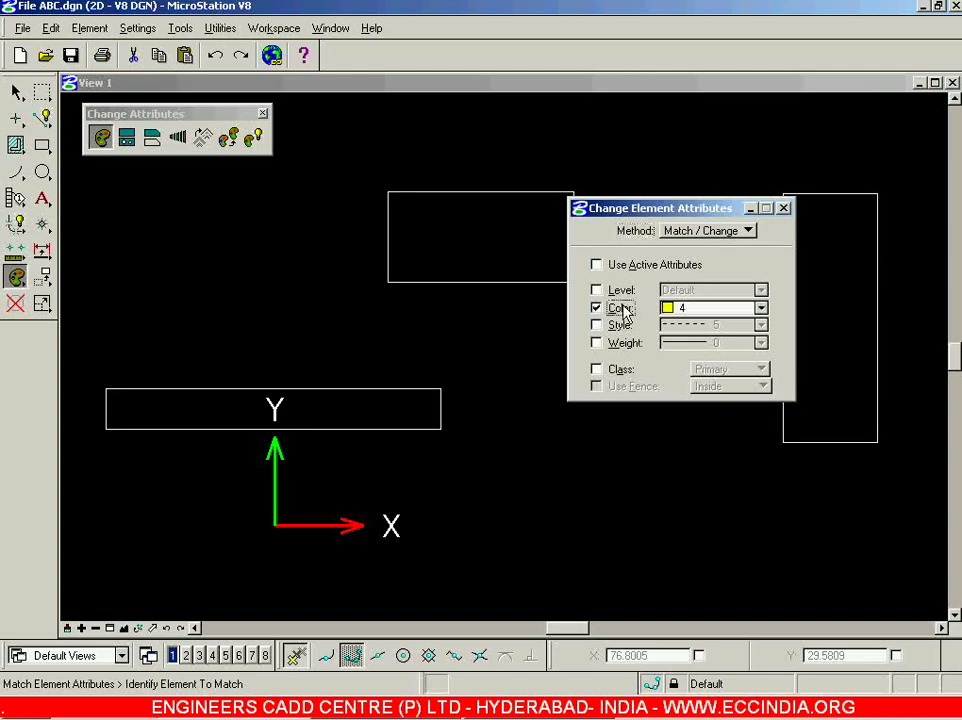
left_click(713, 314)
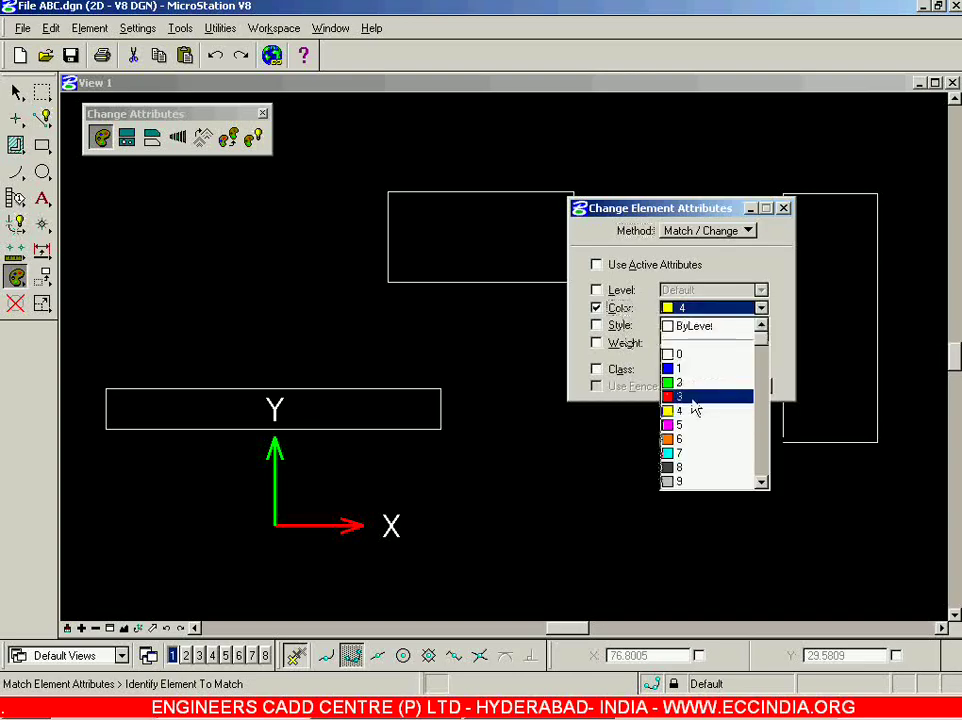
left_click(693, 427)
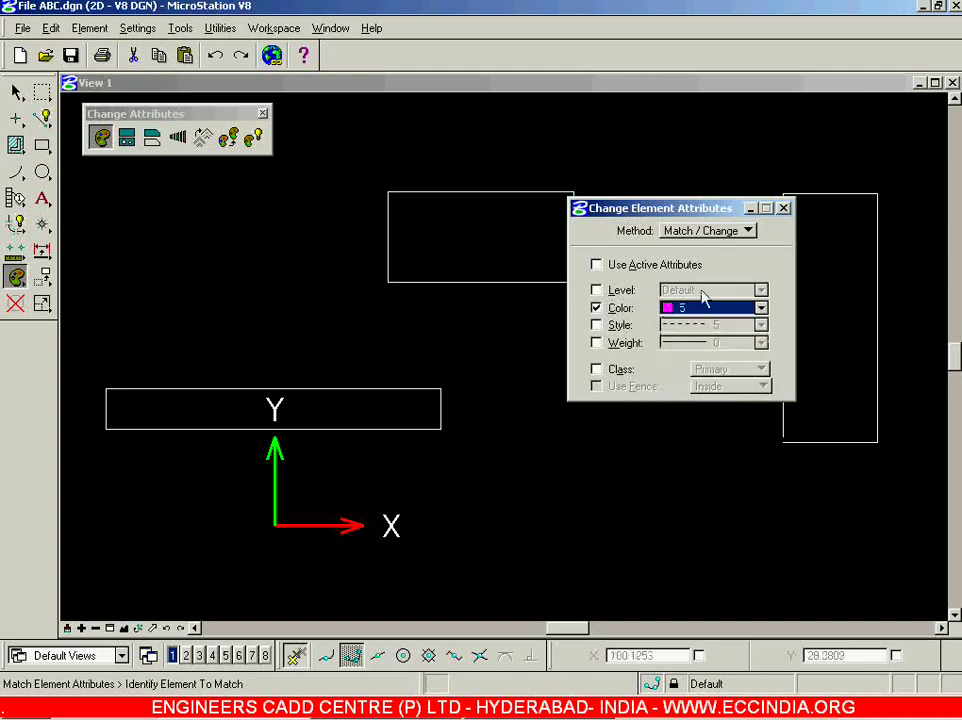
Match the attributes of the flat block across the Y label, and switch the change method to Change
left_click(365, 389)
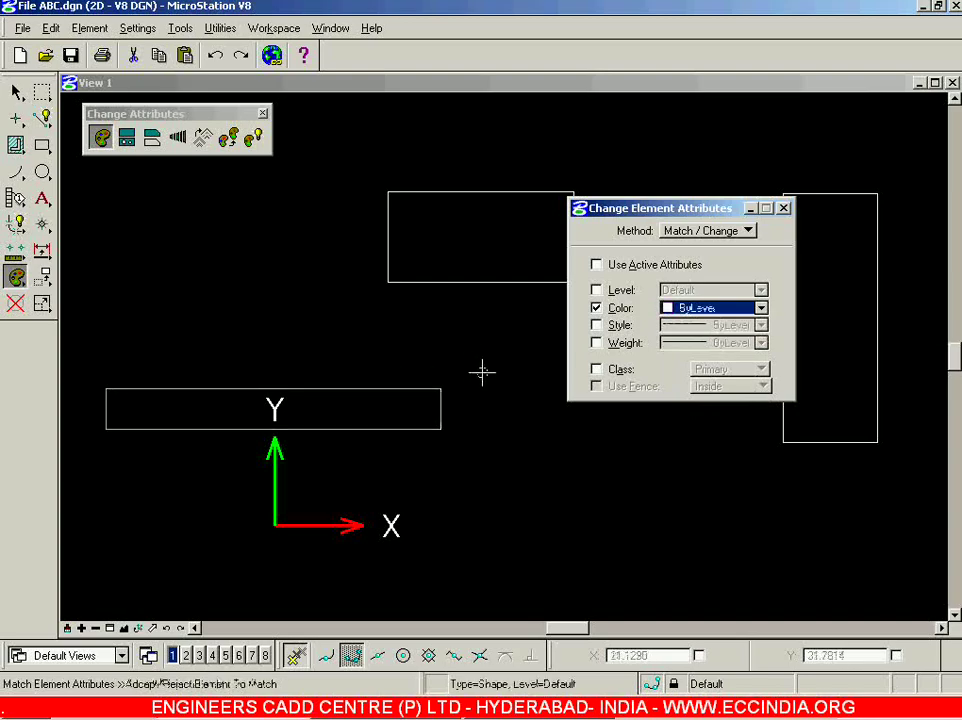
left_click(589, 547)
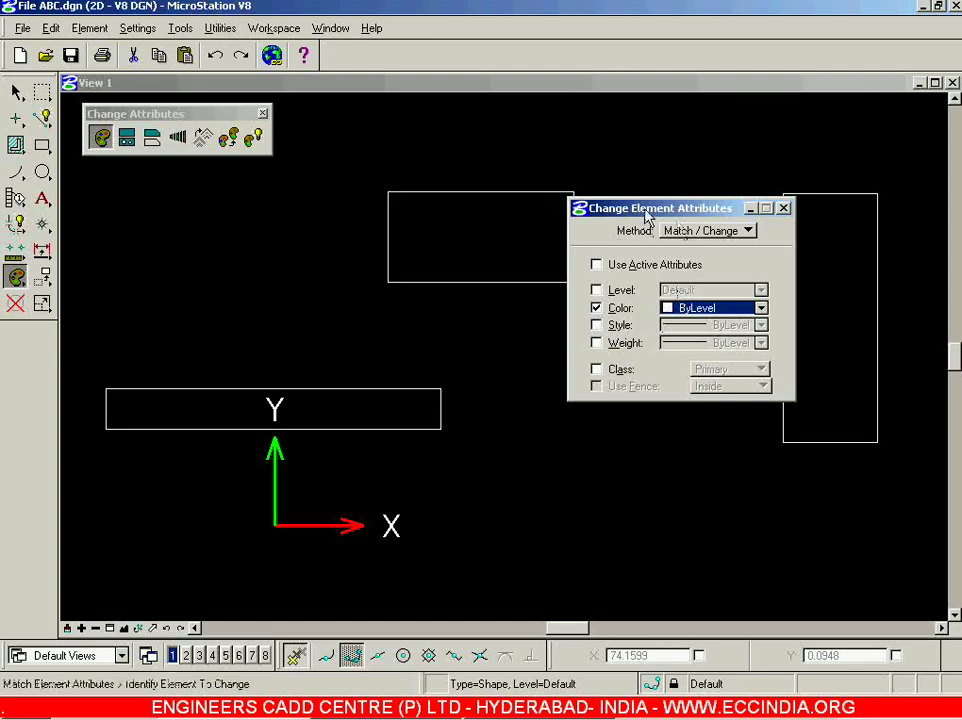
left_click_drag(644, 213, 641, 261)
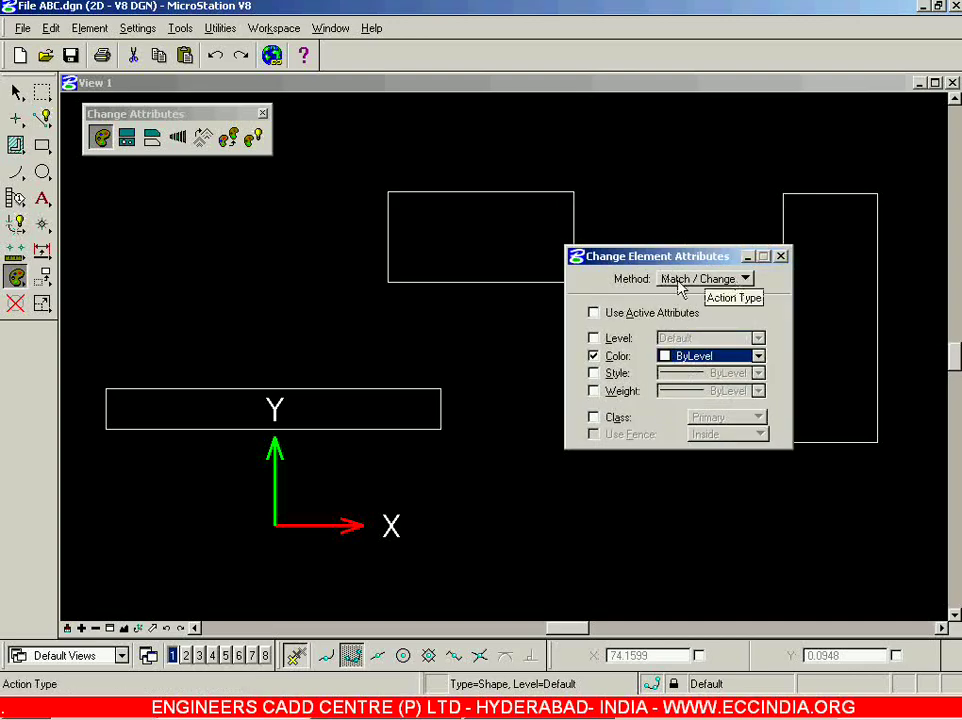
left_click(733, 282)
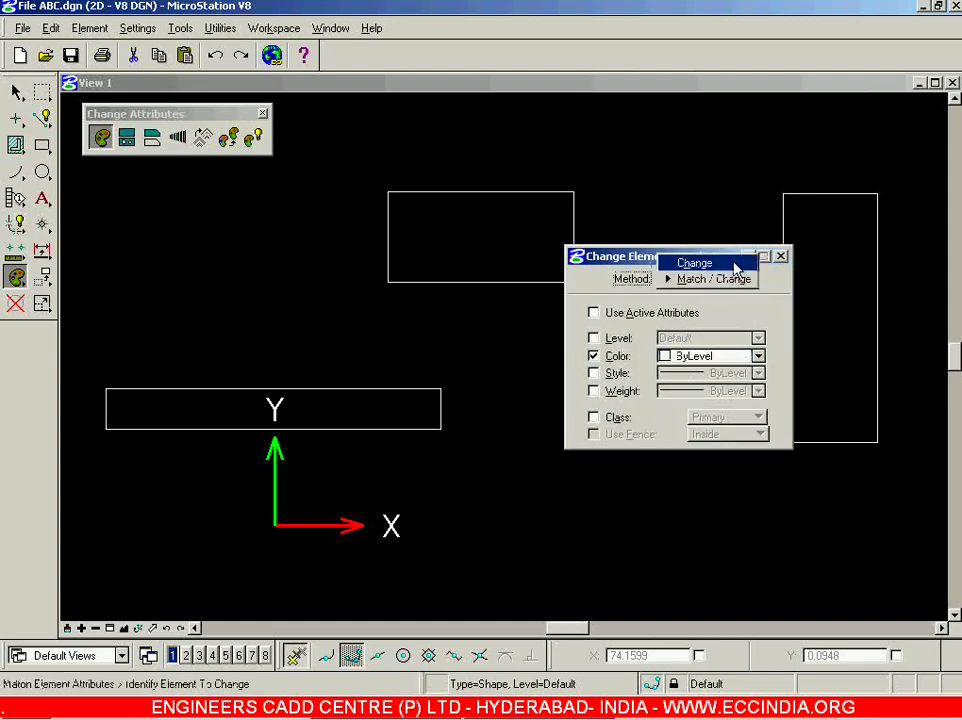
left_click(736, 263)
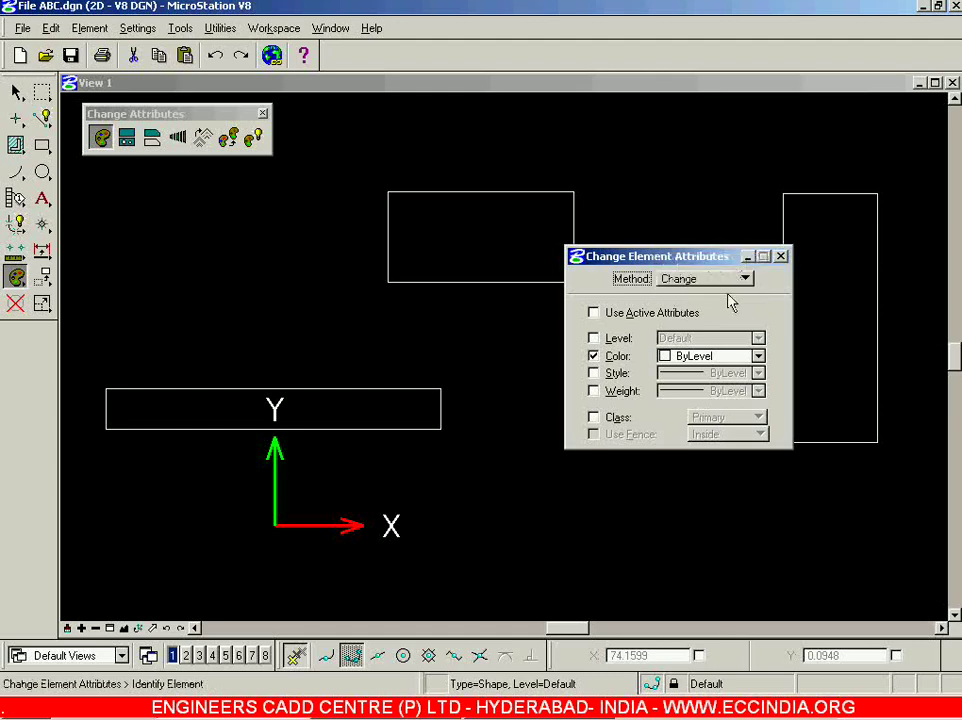
left_click(738, 282)
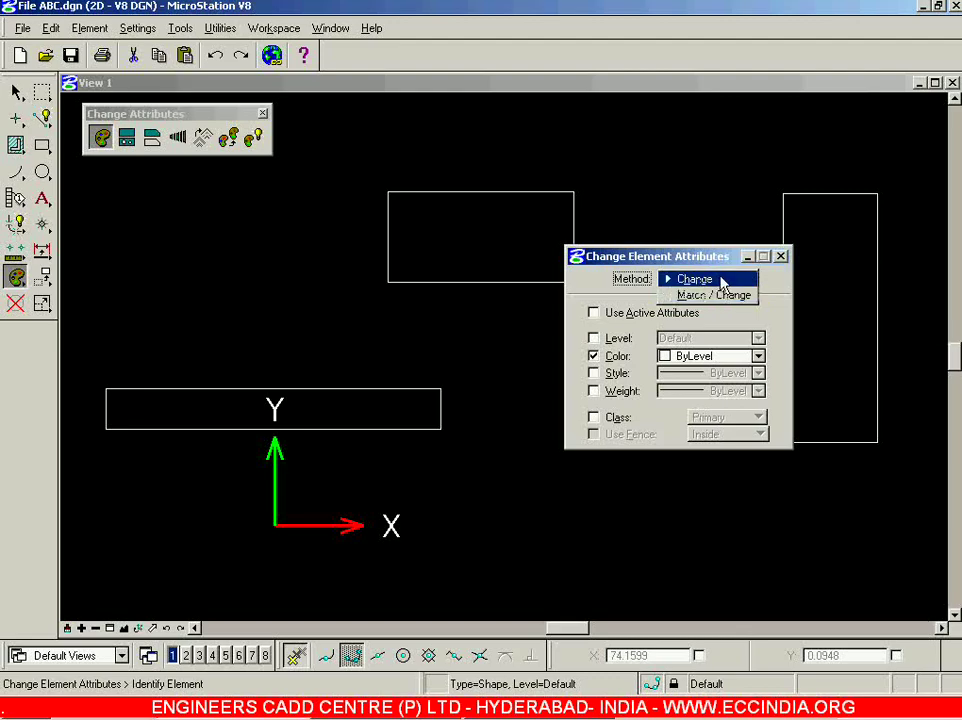
left_click(722, 282)
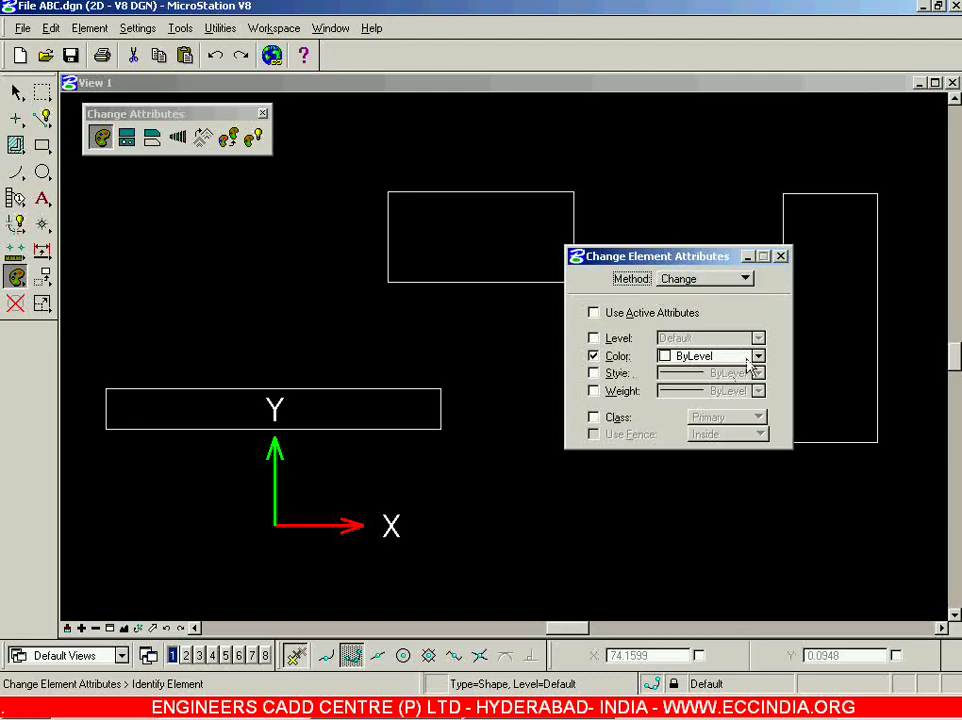
Change the color of the flat block across the Y label to 5
left_click(757, 357)
left_click(692, 460)
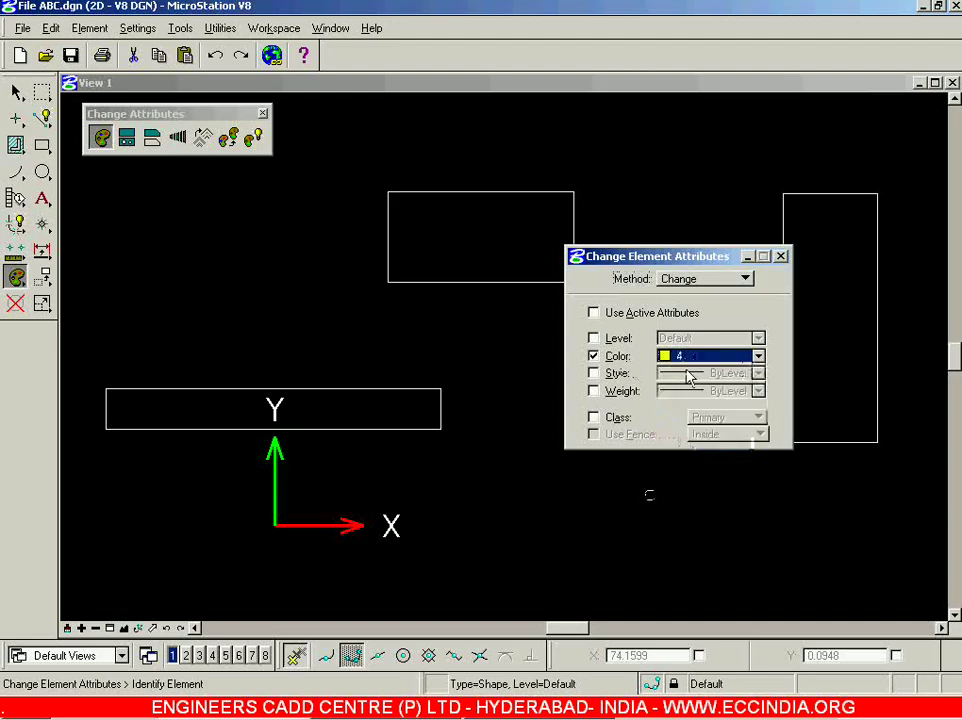
left_click(700, 357)
left_click(678, 472)
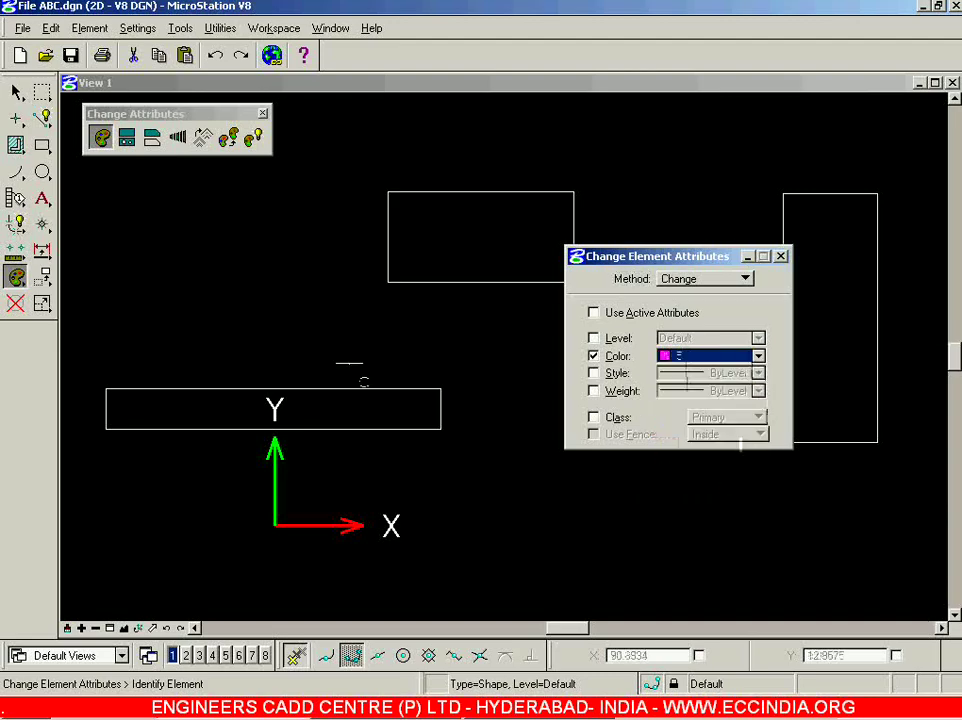
left_click(337, 389)
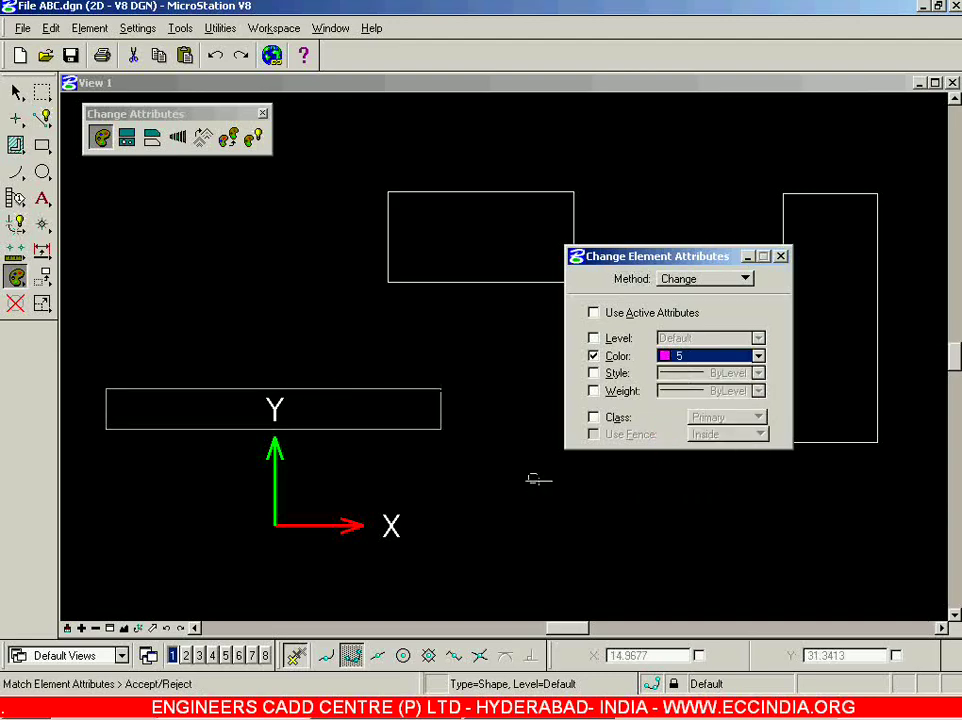
left_click(537, 480)
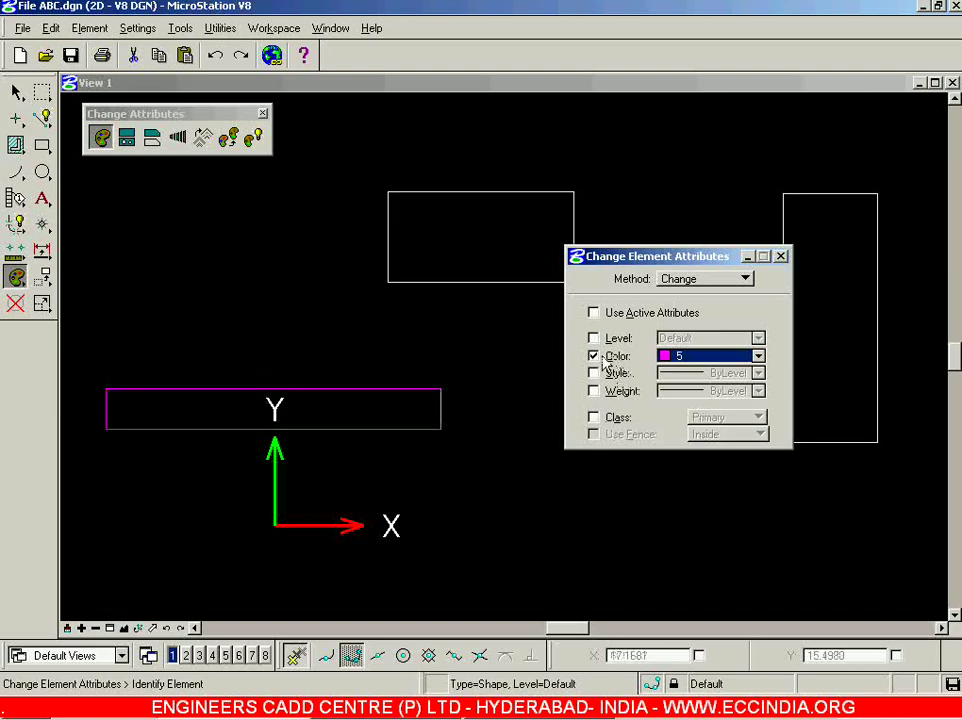
Change the tall block at far right to color 4, line style 5 and weight 4
left_click_drag(213, 190, 213, 190)
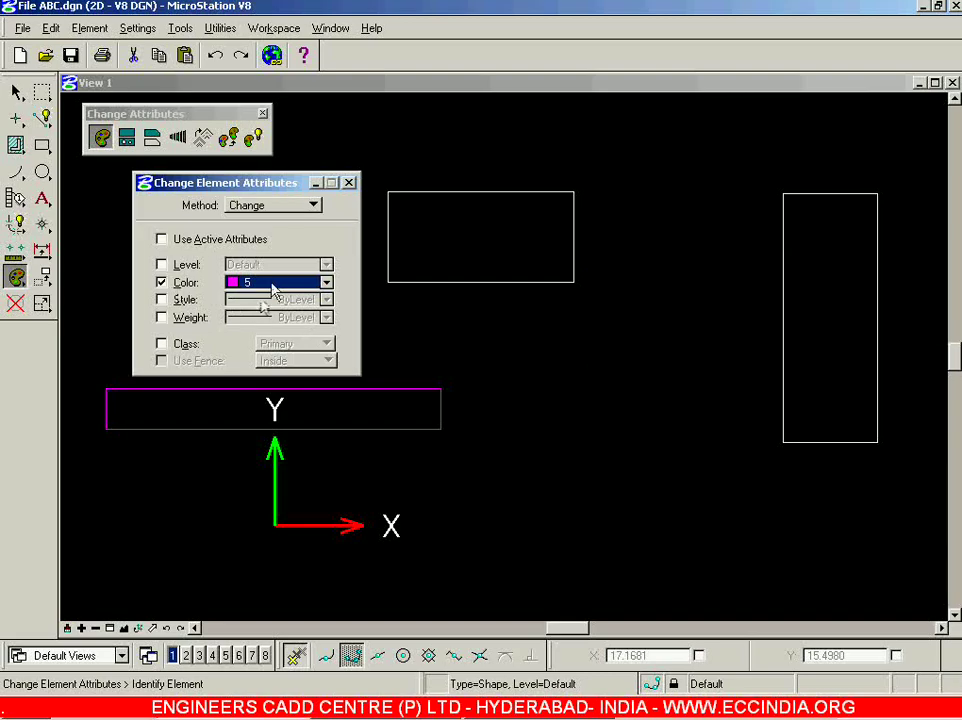
left_click(275, 283)
left_click(258, 383)
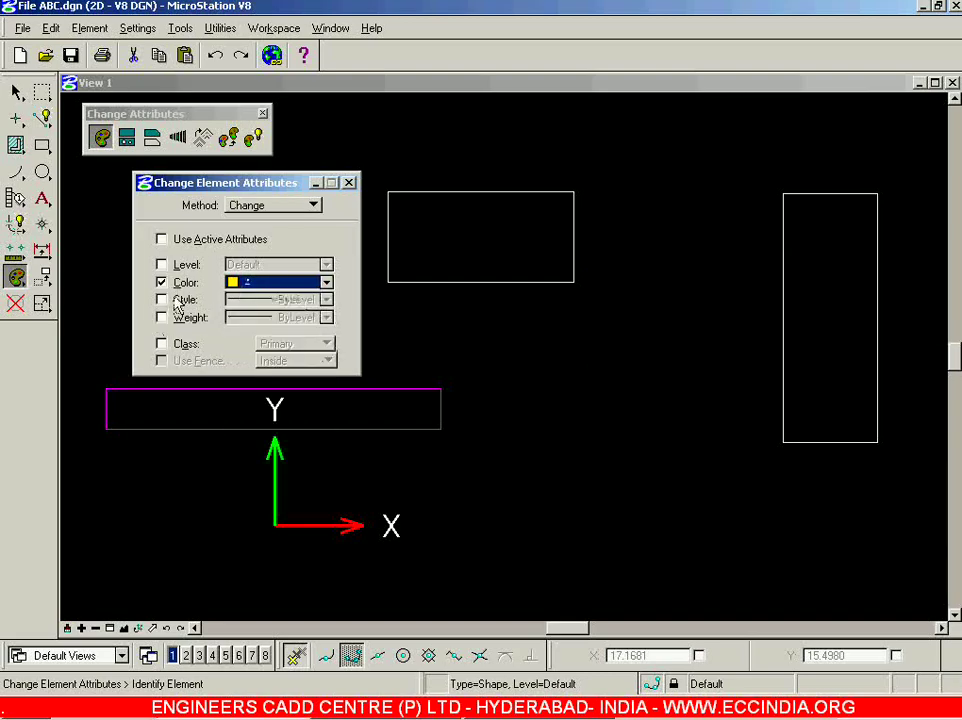
left_click(161, 299)
left_click(300, 299)
left_click(264, 416)
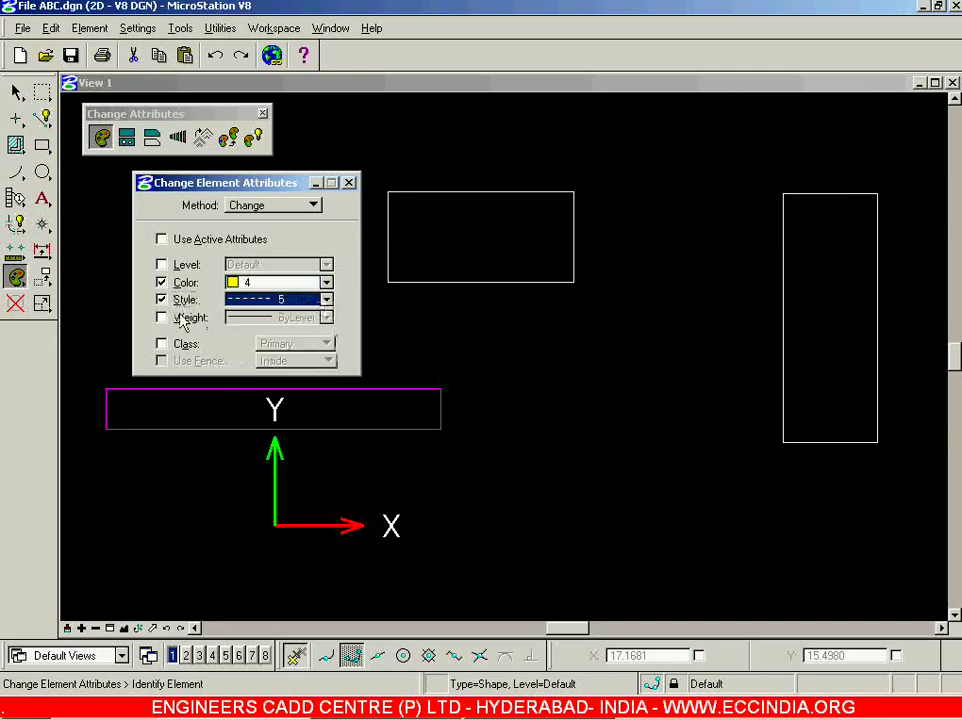
left_click(184, 318)
left_click(275, 319)
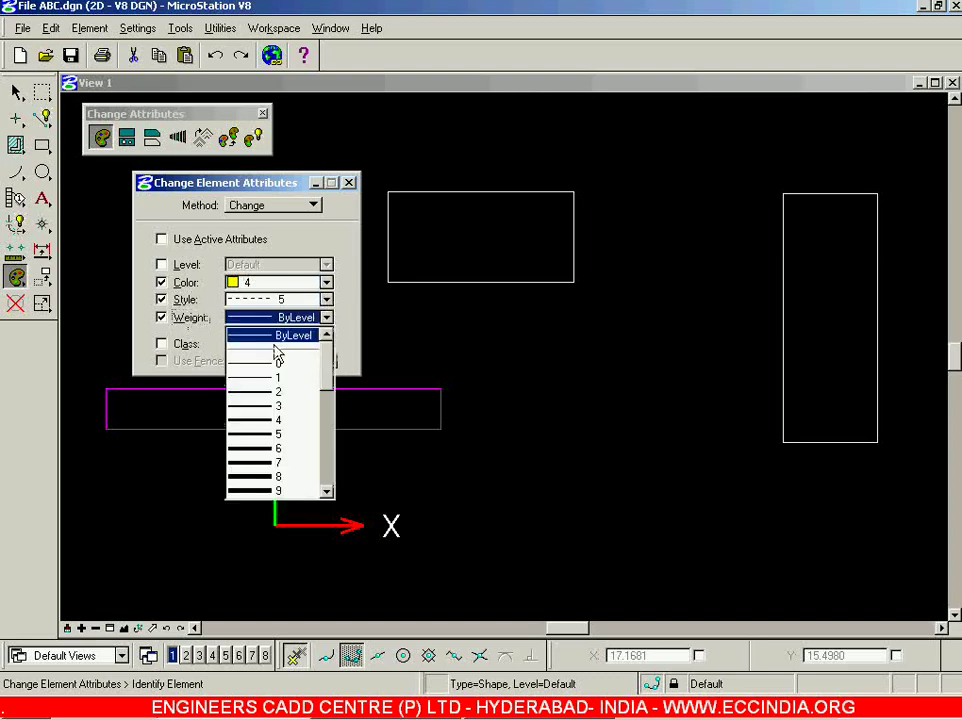
left_click(280, 418)
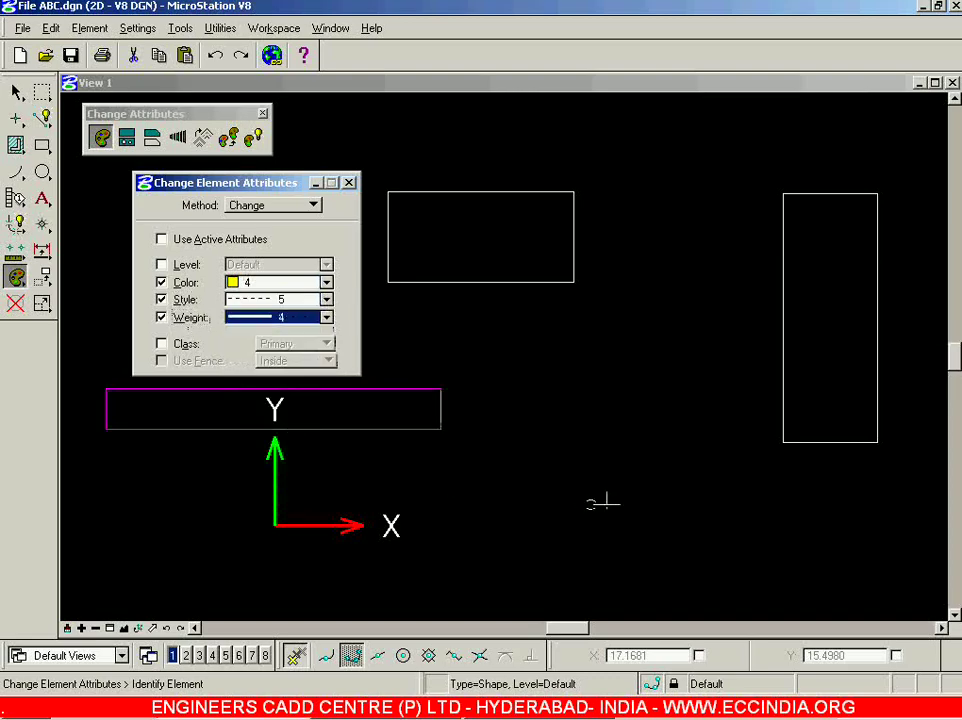
left_click(784, 322)
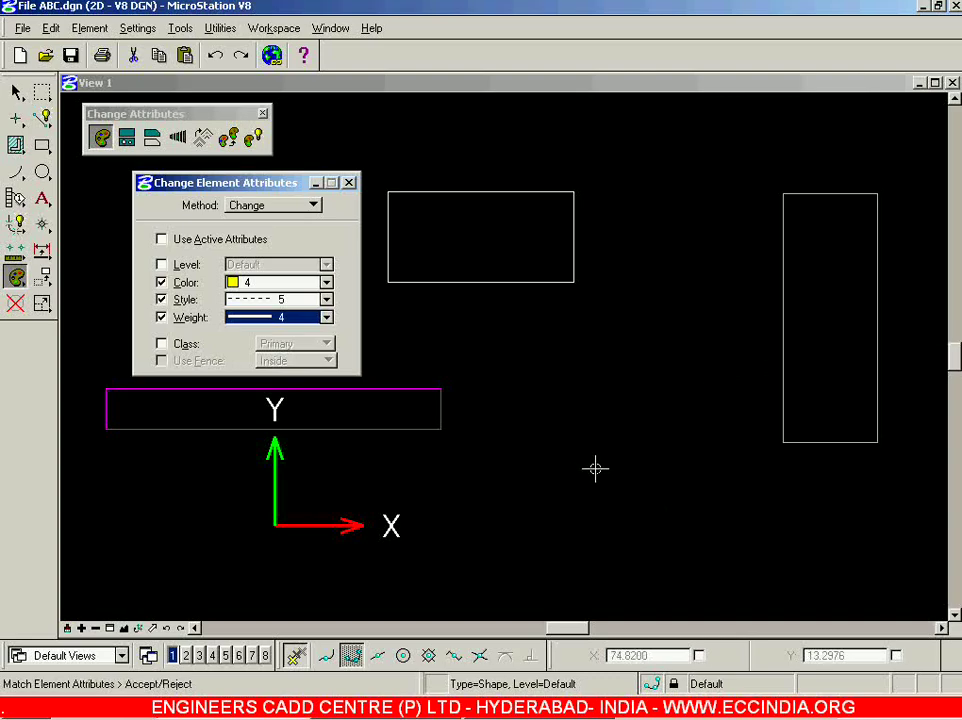
left_click(595, 468)
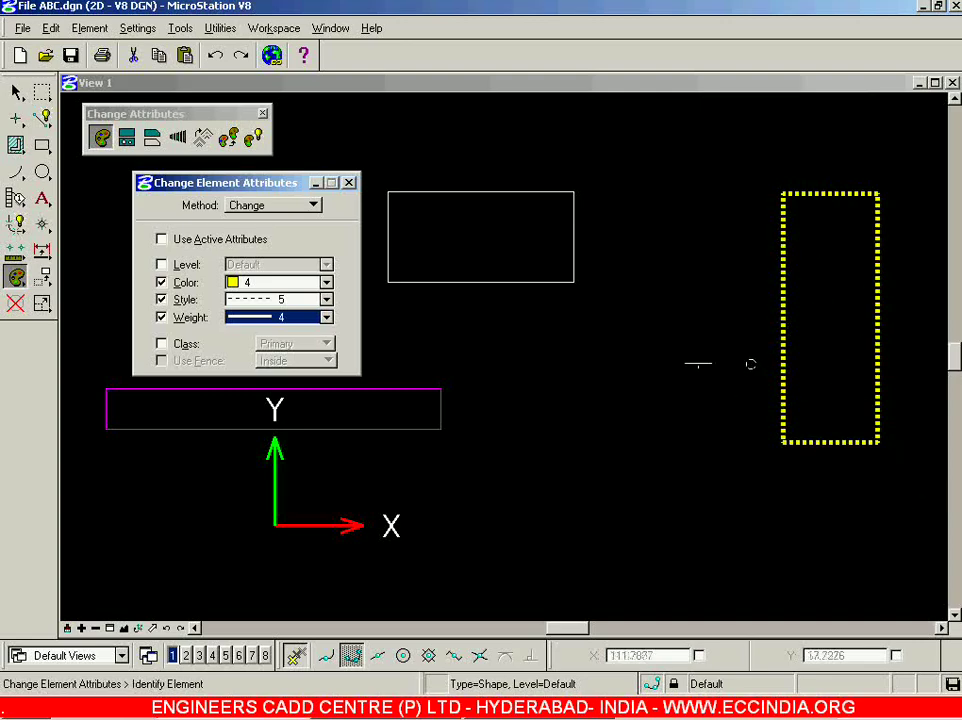
left_click(161, 265)
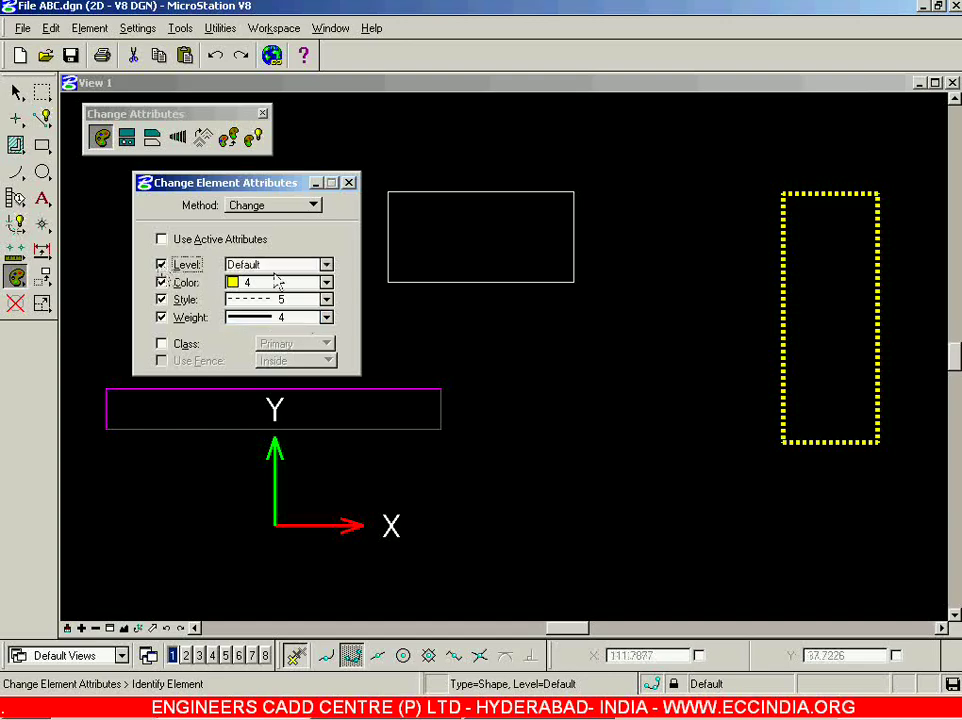
left_click(283, 266)
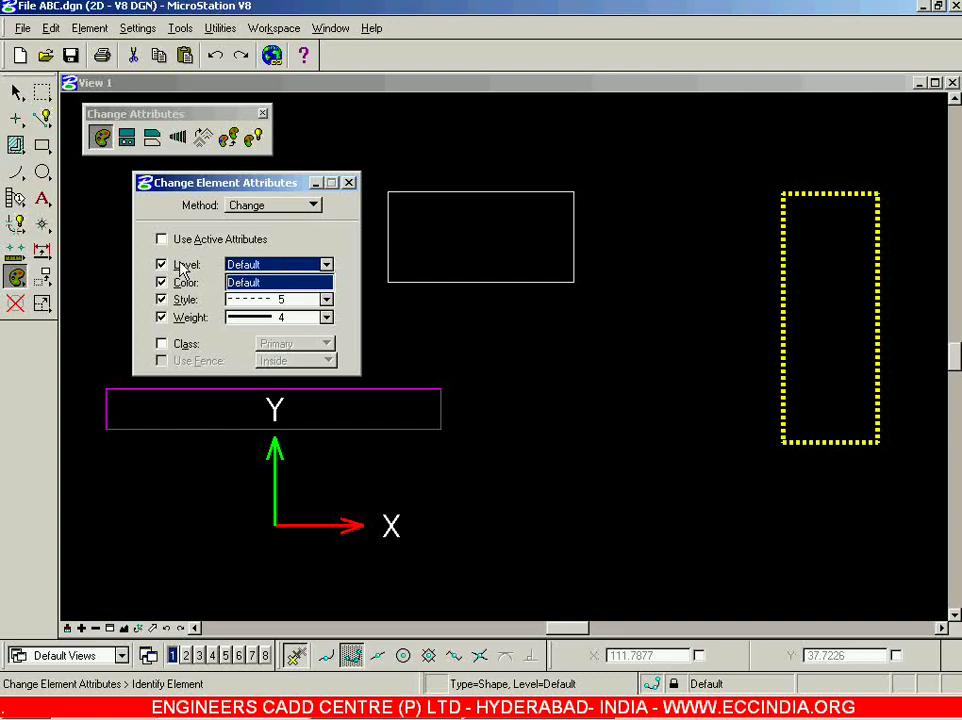
left_click(183, 268)
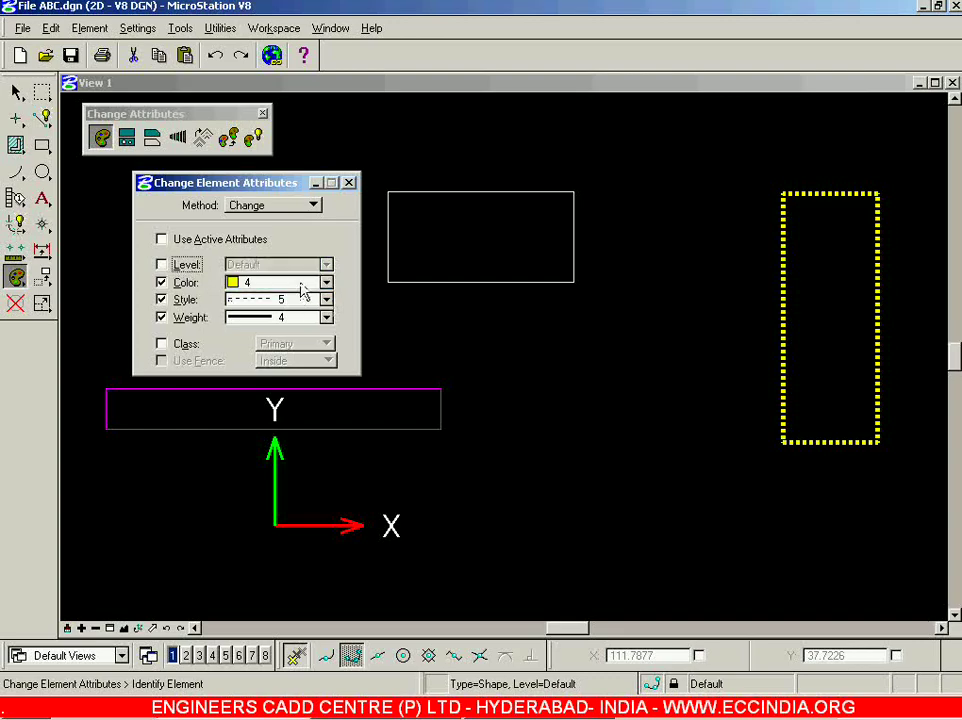
Change the white block above the axes to color 7, line style 2 and weight 1
left_click(302, 285)
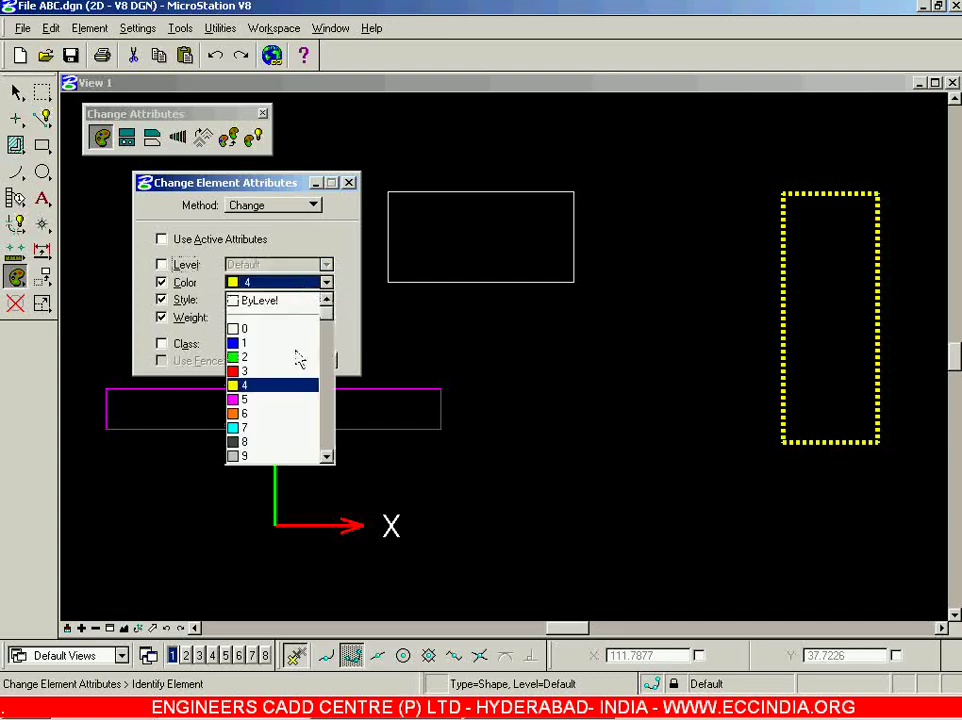
left_click(255, 428)
left_click(326, 299)
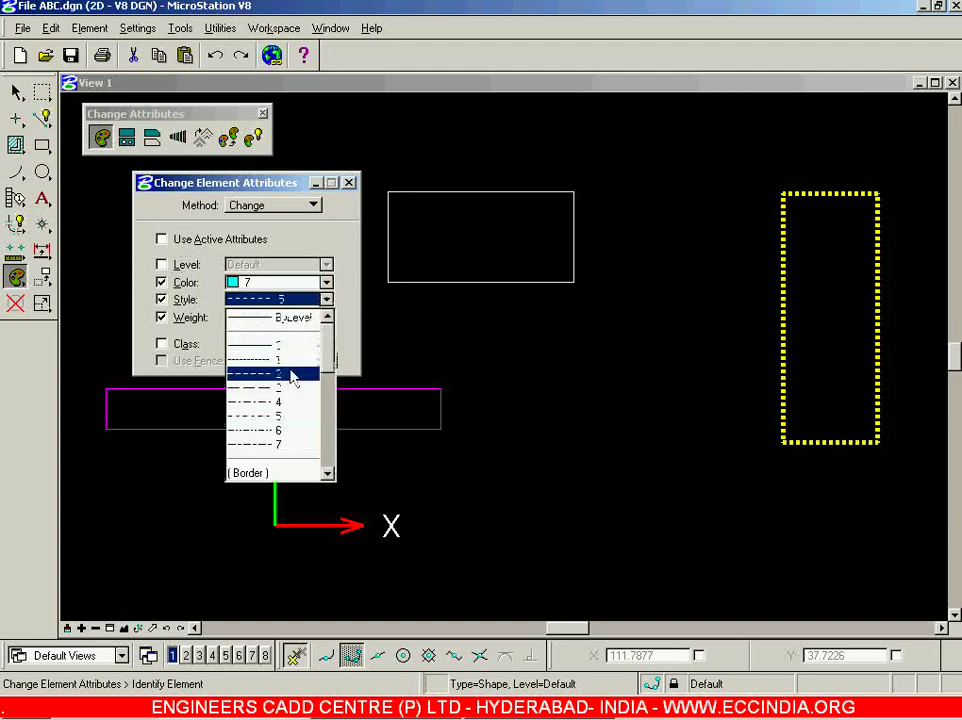
left_click(290, 373)
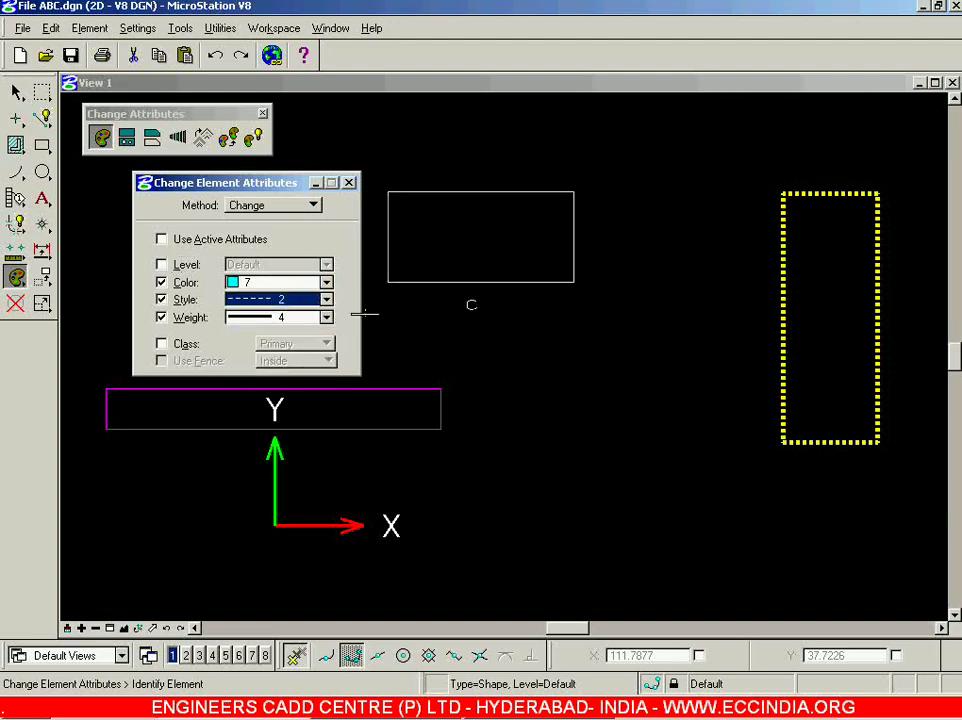
left_click(288, 319)
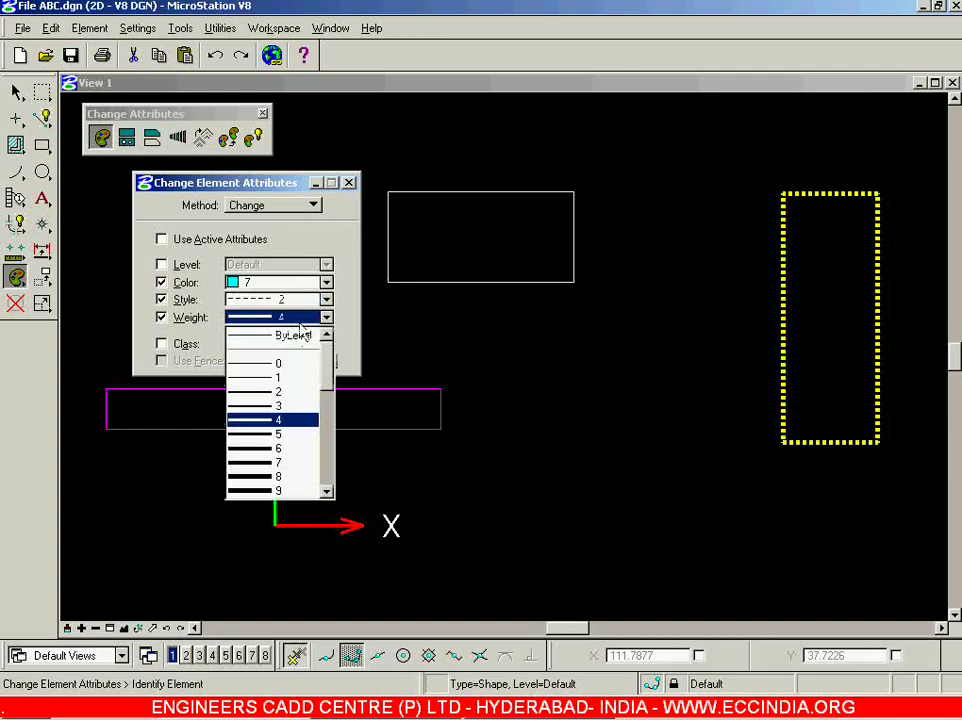
left_click(287, 380)
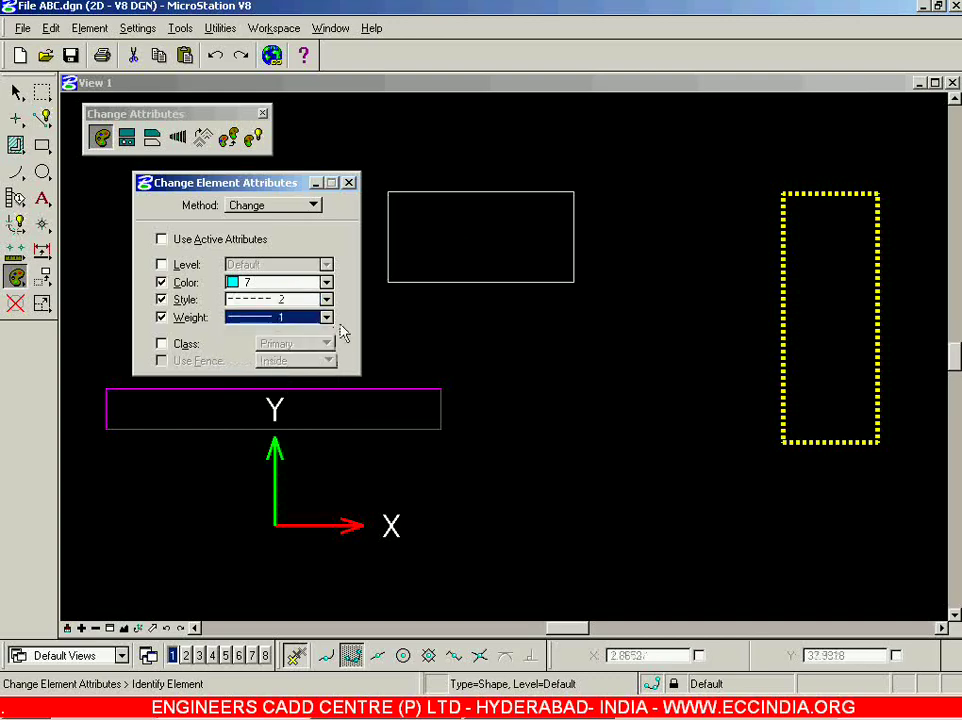
left_click(498, 280)
left_click(628, 364)
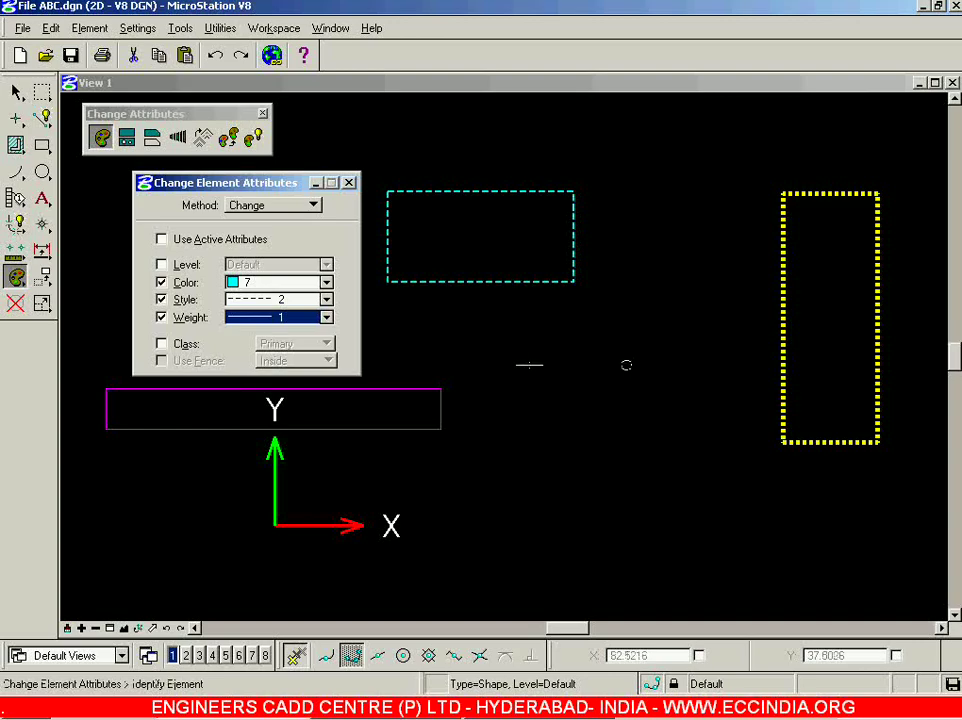
left_click(16, 91)
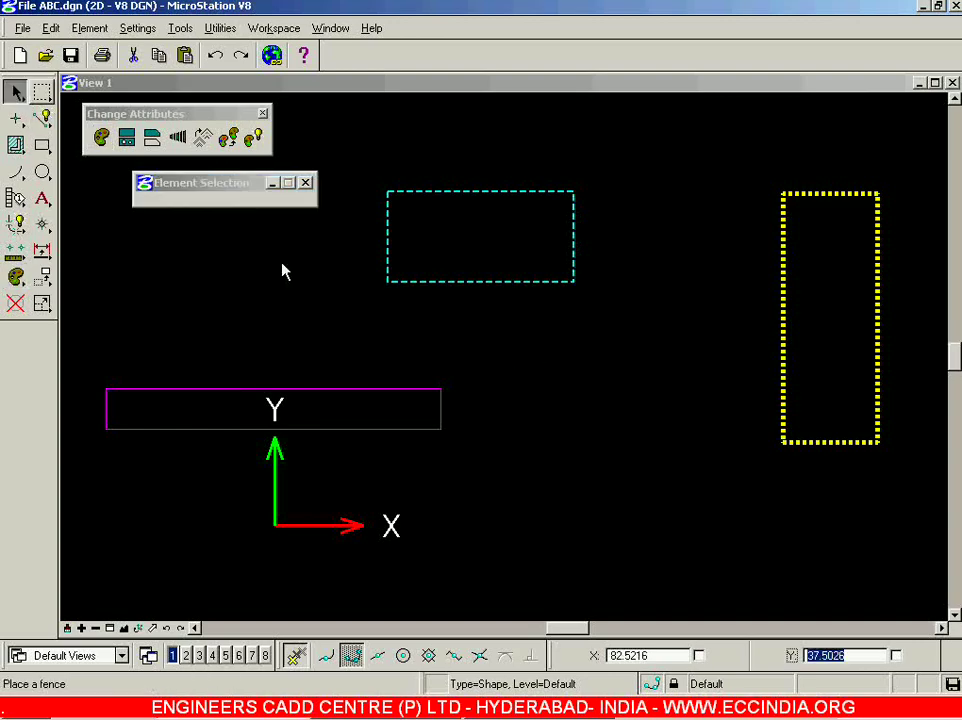
left_click(101, 137)
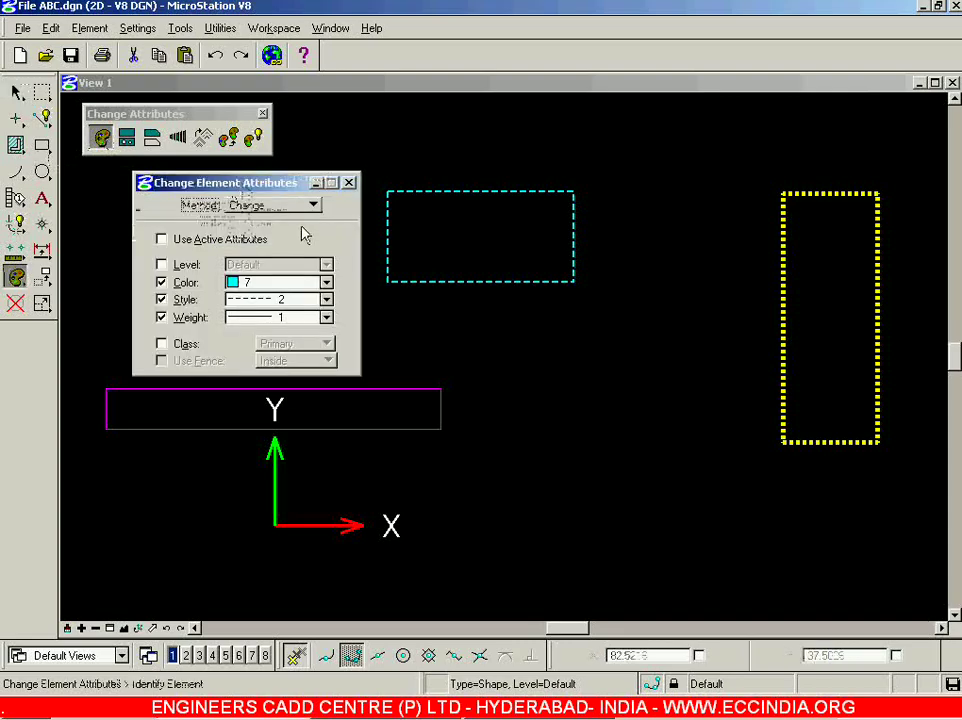
left_click(348, 182)
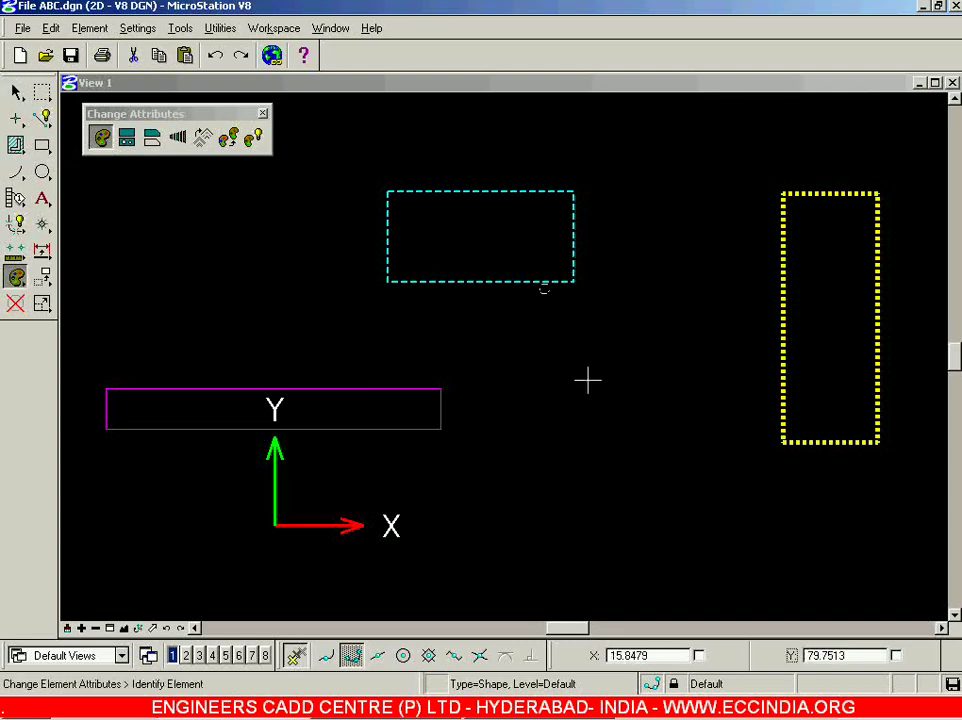
Draw three more orthogonal blocks: one above and right of the yellow block, one above the cyan block, and a small one left of the Y label
scroll(505, 314, "down", 4)
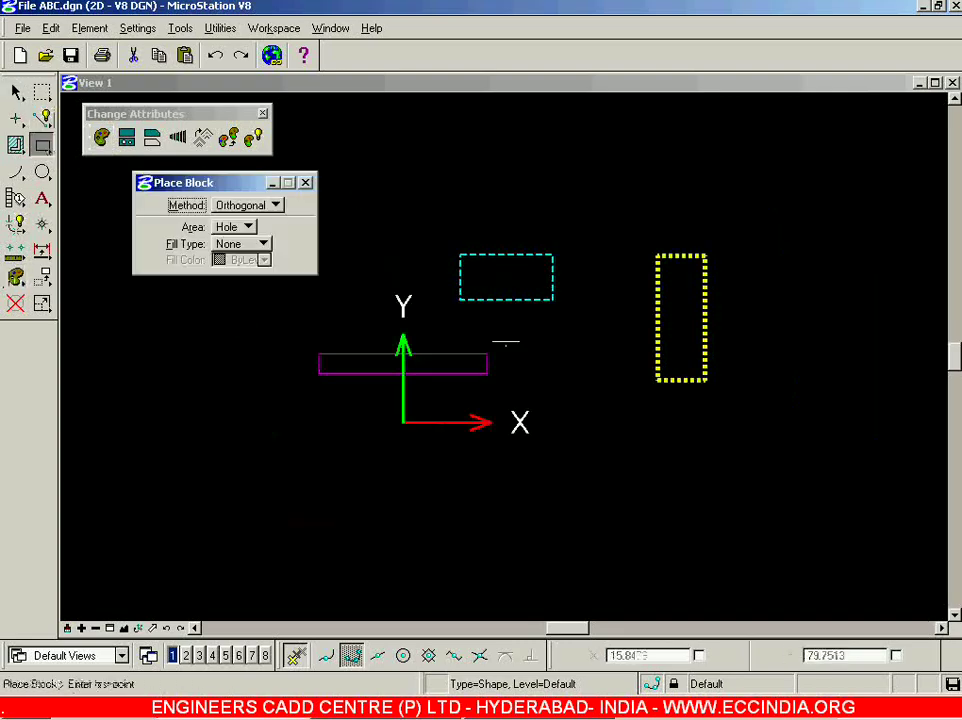
scroll(492, 455, "up", 2)
scroll(497, 325, "down", 2)
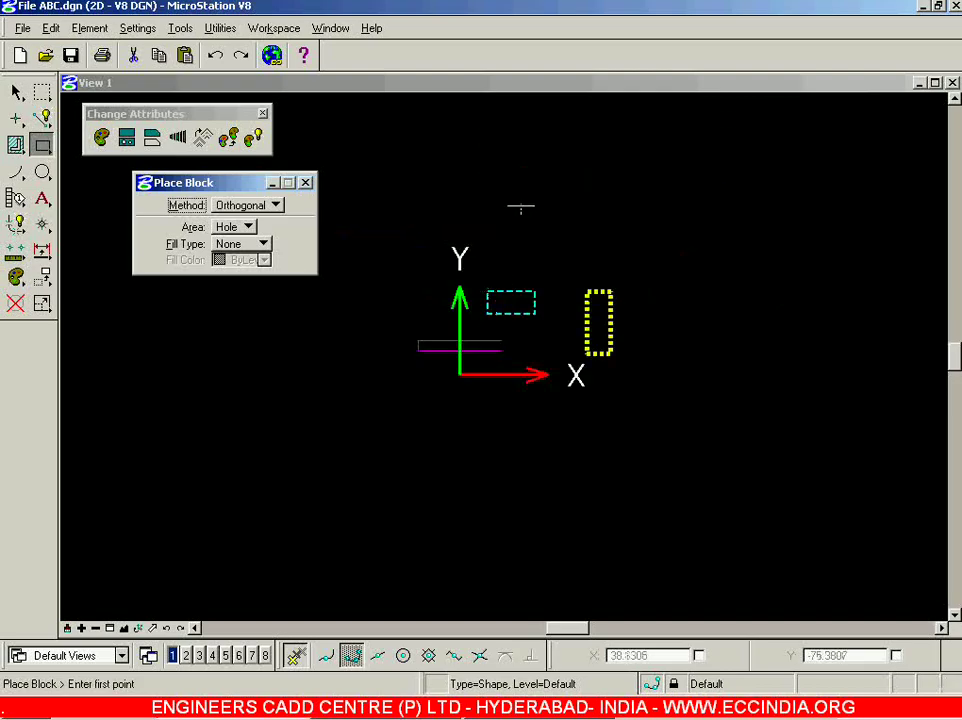
scroll(520, 206, "up", 3)
left_click(878, 163)
left_click(724, 249)
left_click(624, 112)
left_click(503, 243)
left_click(240, 342)
left_click(144, 397)
Draw three circles by center: one right of the yellow block, one above the Y label about 68.7 in diameter, one left of the axes about 51.7
left_click(42, 172)
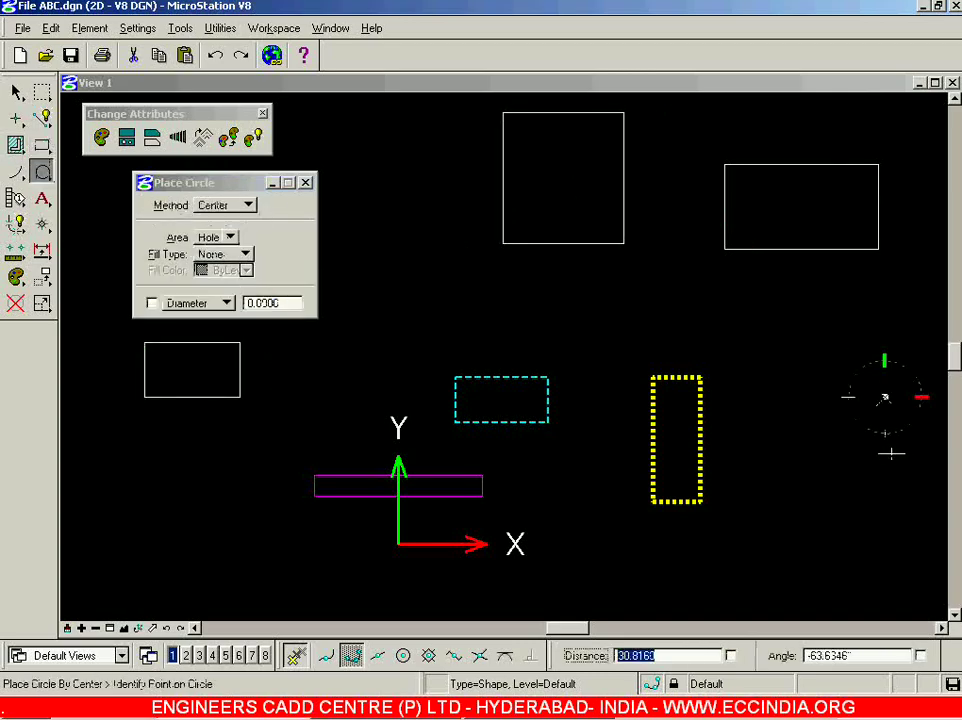
left_click(389, 194)
left_click(320, 186)
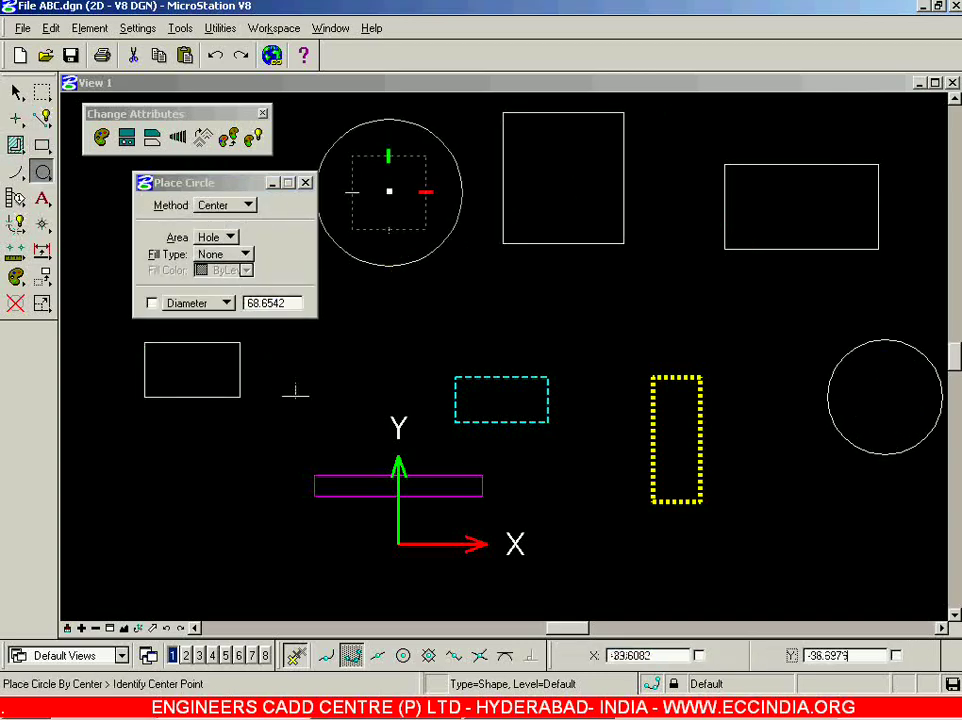
left_click(157, 518)
left_click(198, 558)
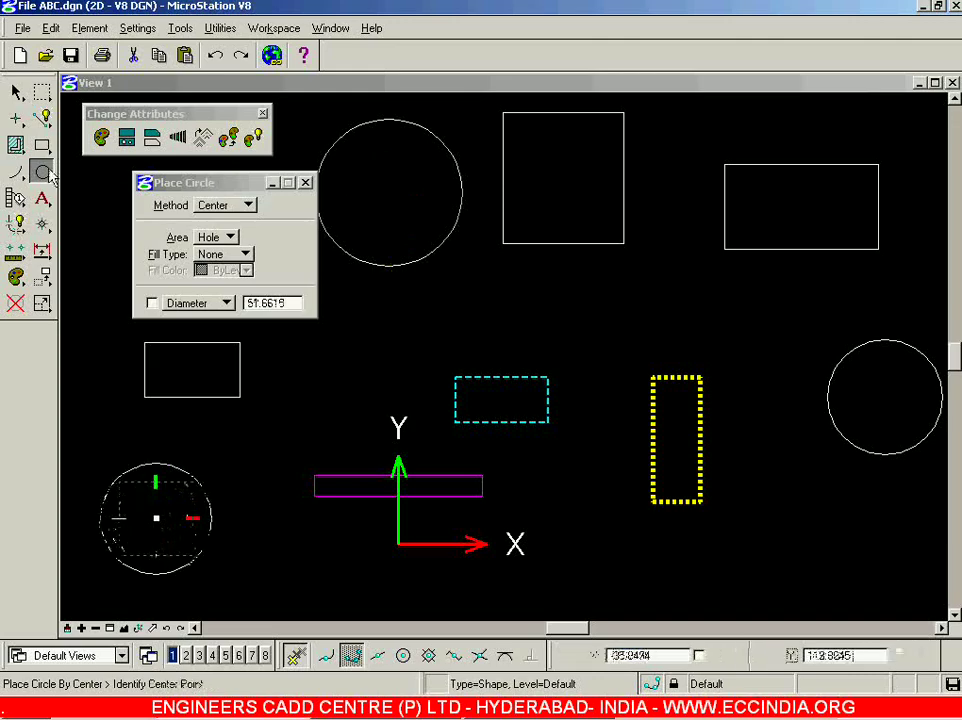
left_click(16, 92)
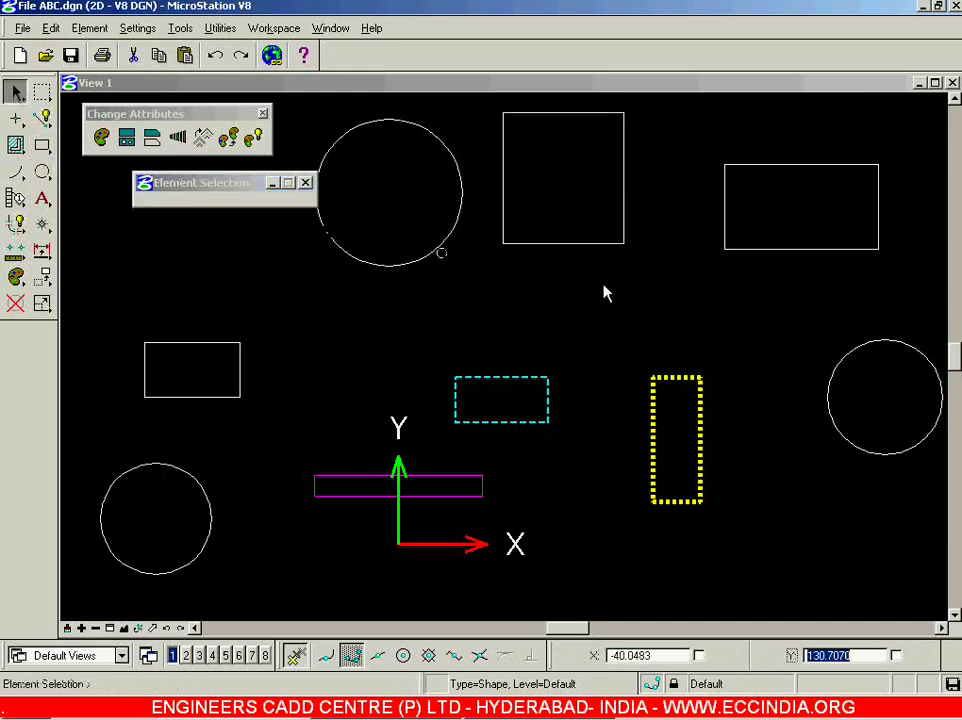
left_click(520, 385)
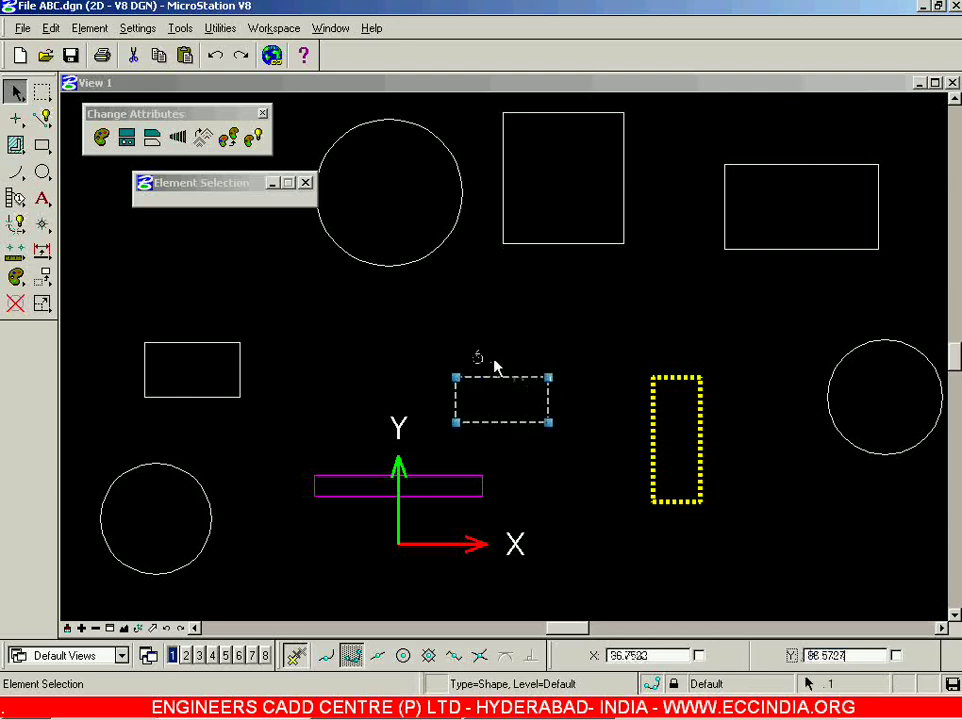
left_click(544, 340)
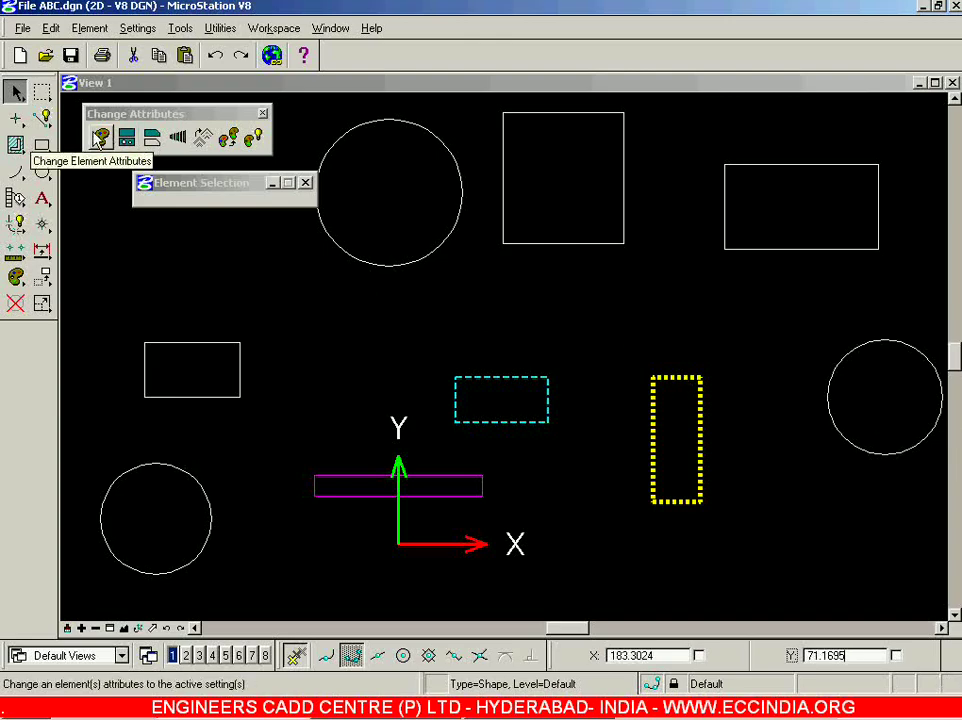
Start Change Element Attributes with the Match / Change method and move its settings window clear of the upper shapes
left_click(100, 138)
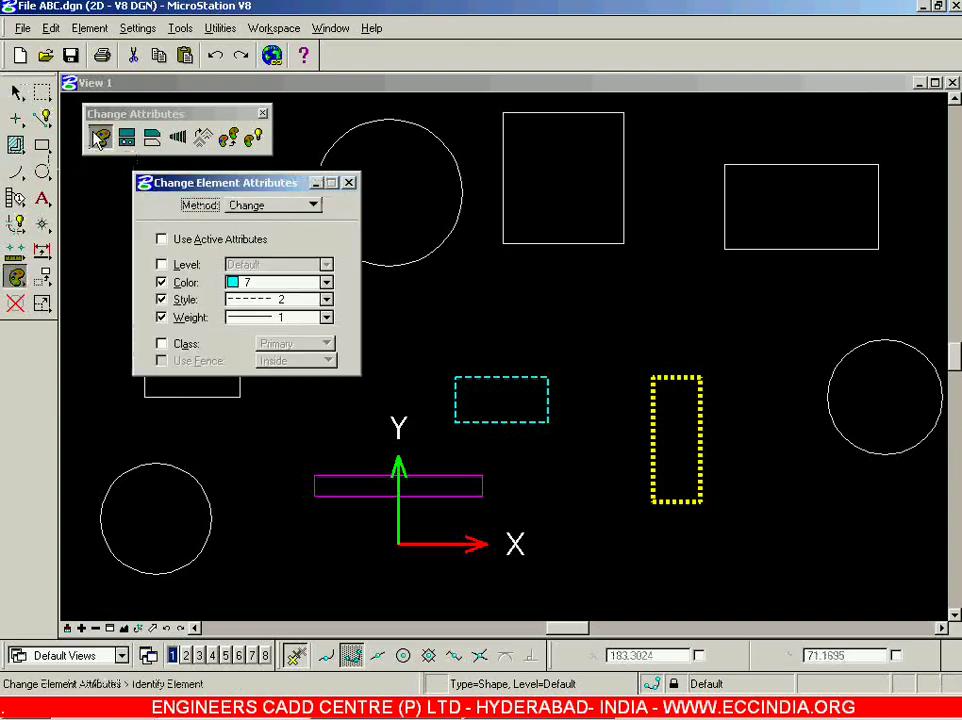
left_click(269, 206)
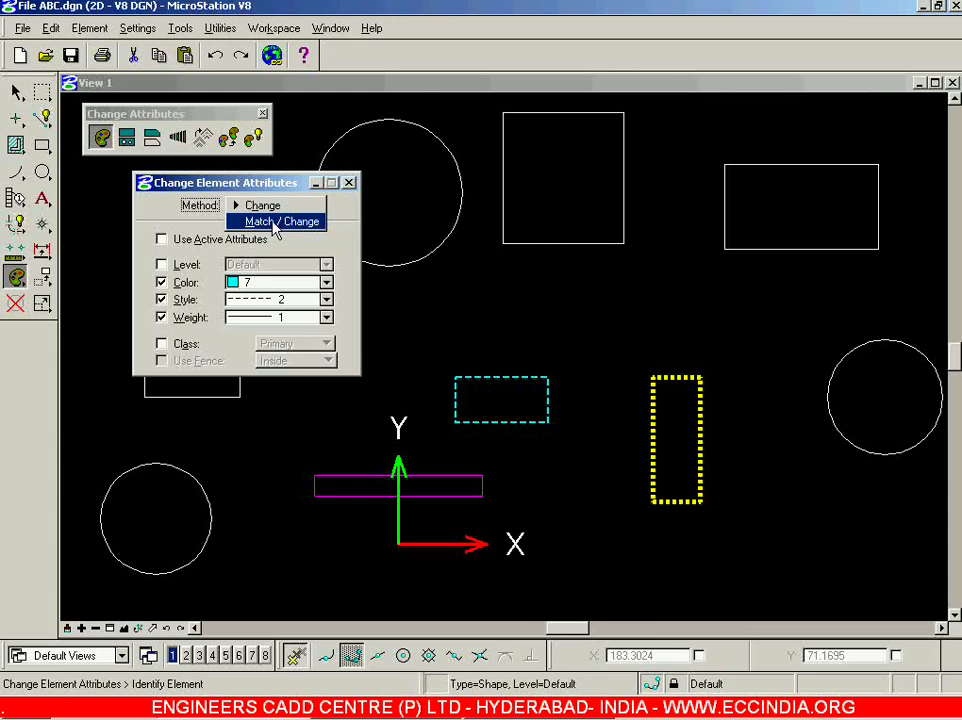
left_click(277, 223)
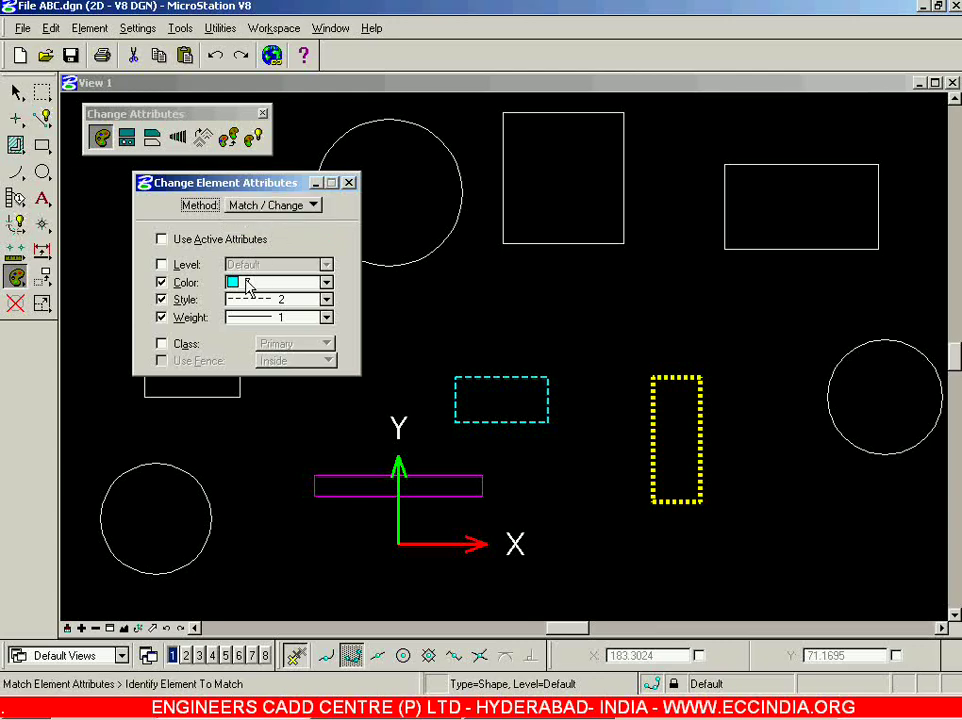
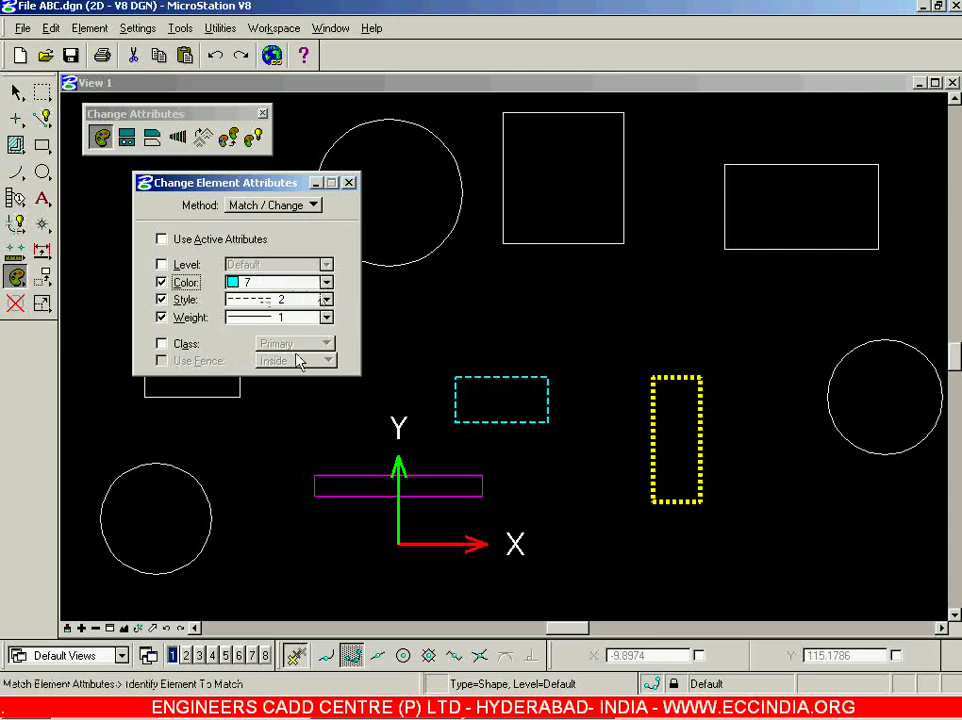
left_click(513, 386)
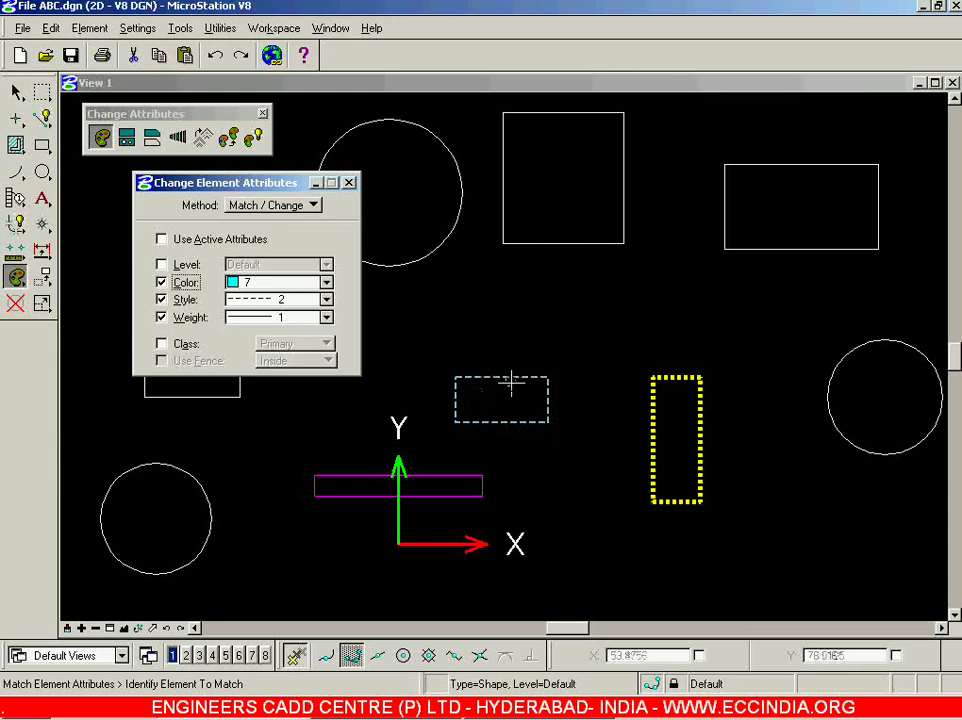
left_click(664, 381)
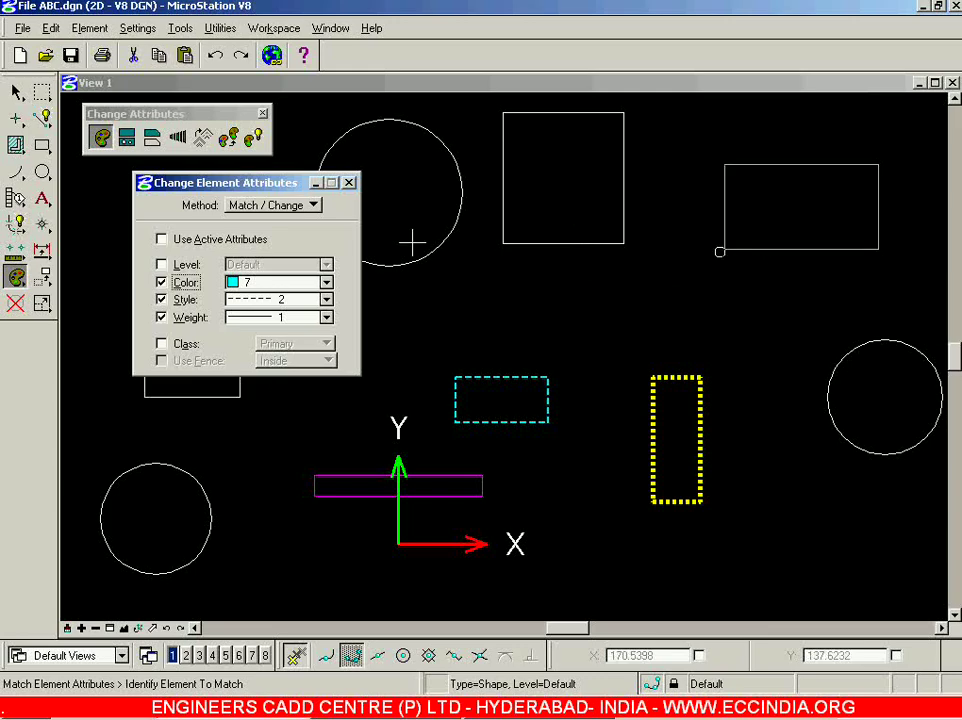
left_click_drag(462, 322, 511, 365)
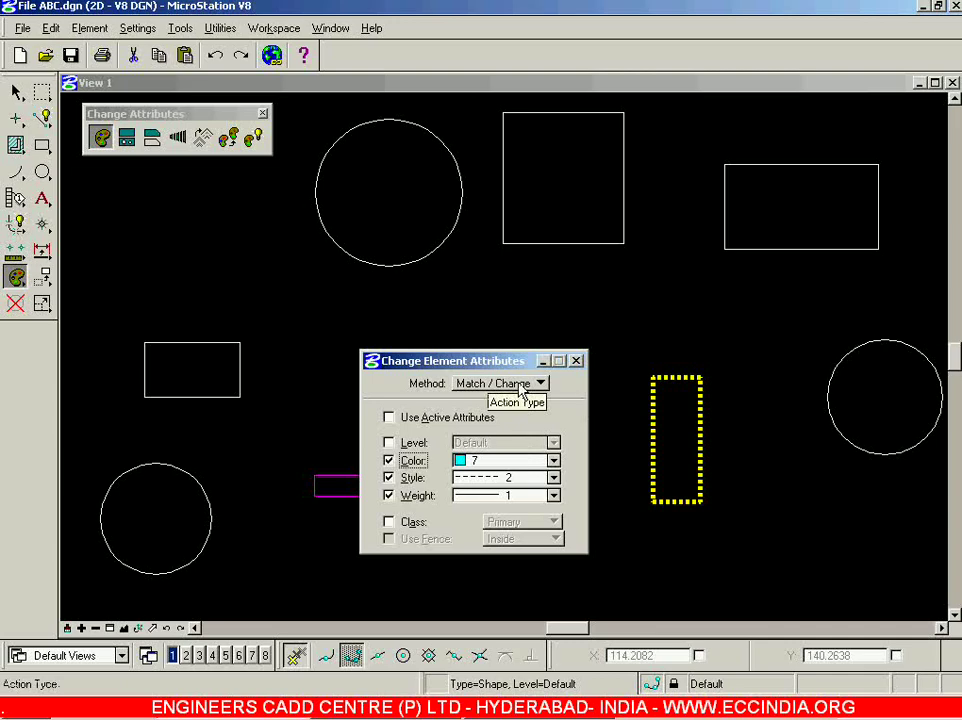
left_click(680, 378)
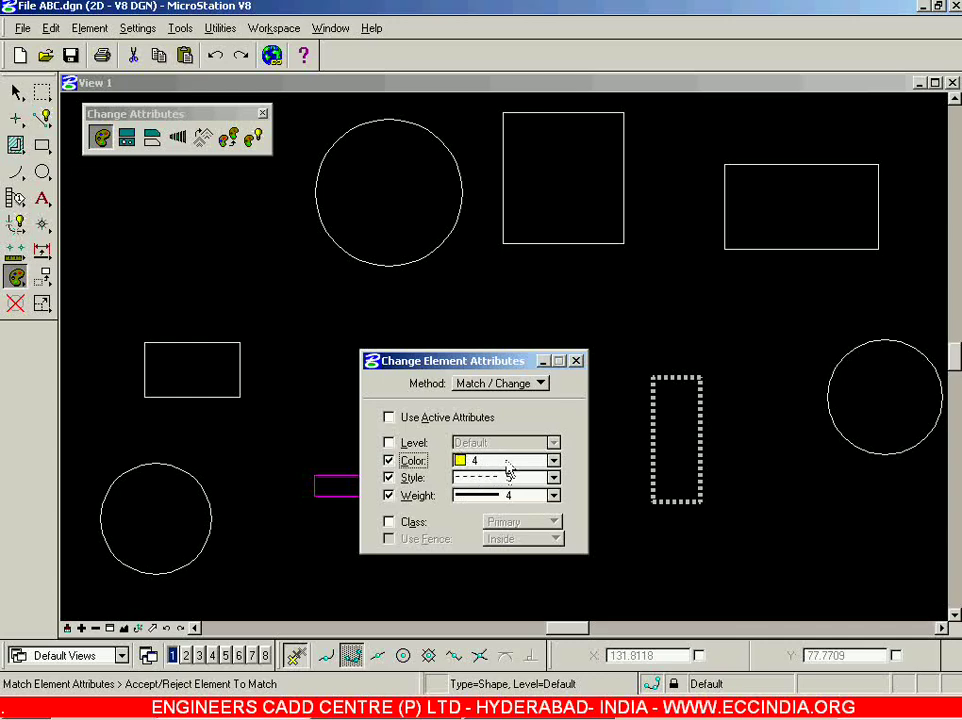
left_click(576, 248)
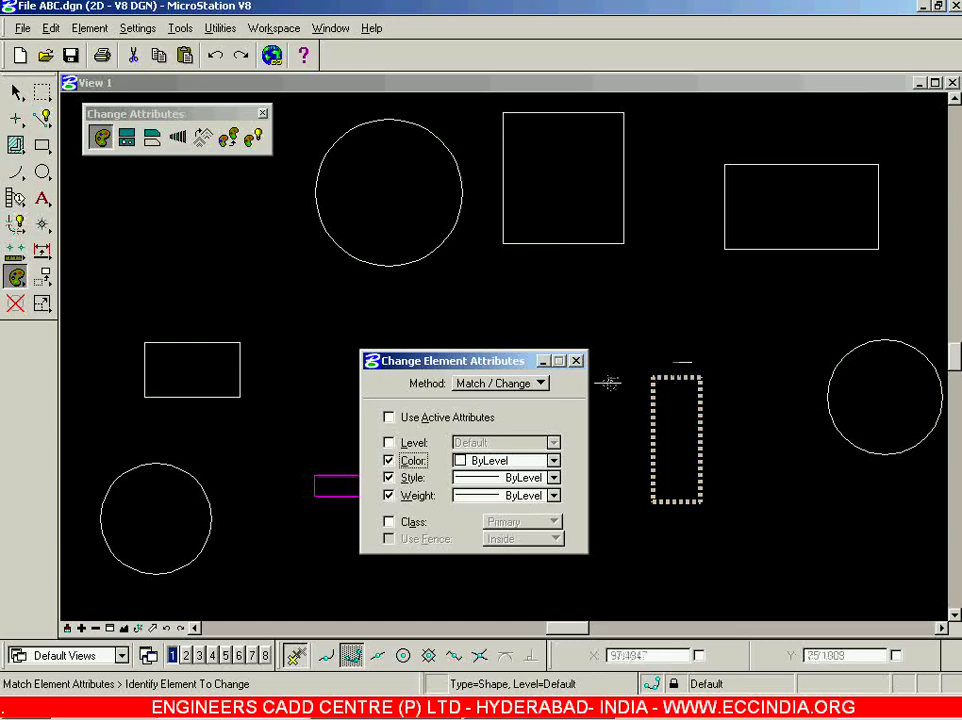
left_click(617, 320)
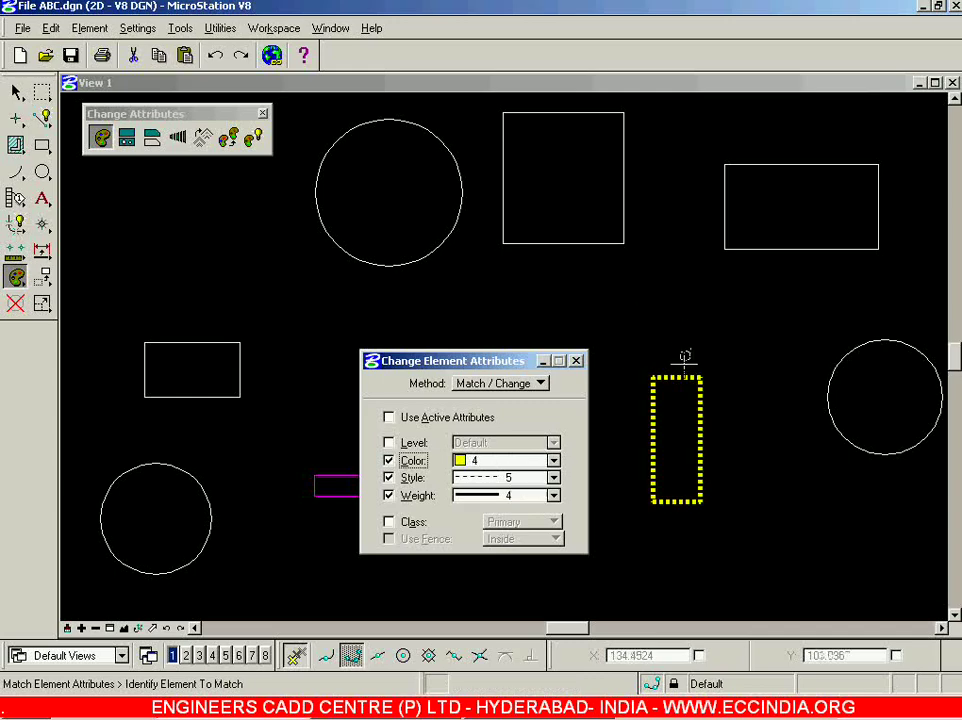
Match the attributes of the tall yellow dotted block and apply them to the three white blocks
left_click(679, 378)
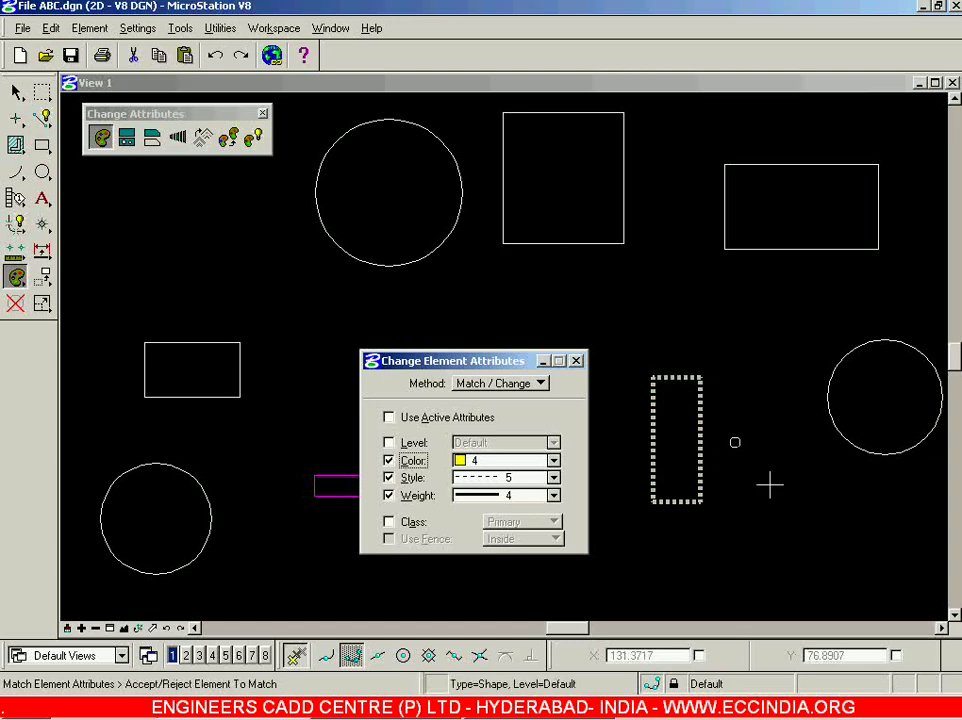
left_click(791, 535)
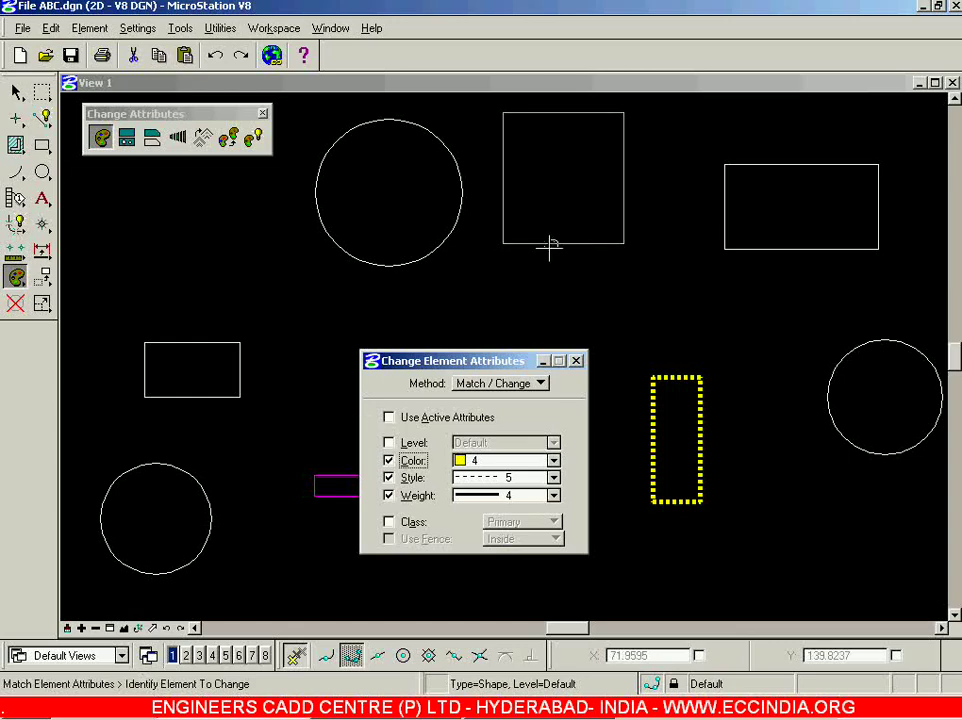
left_click(658, 318)
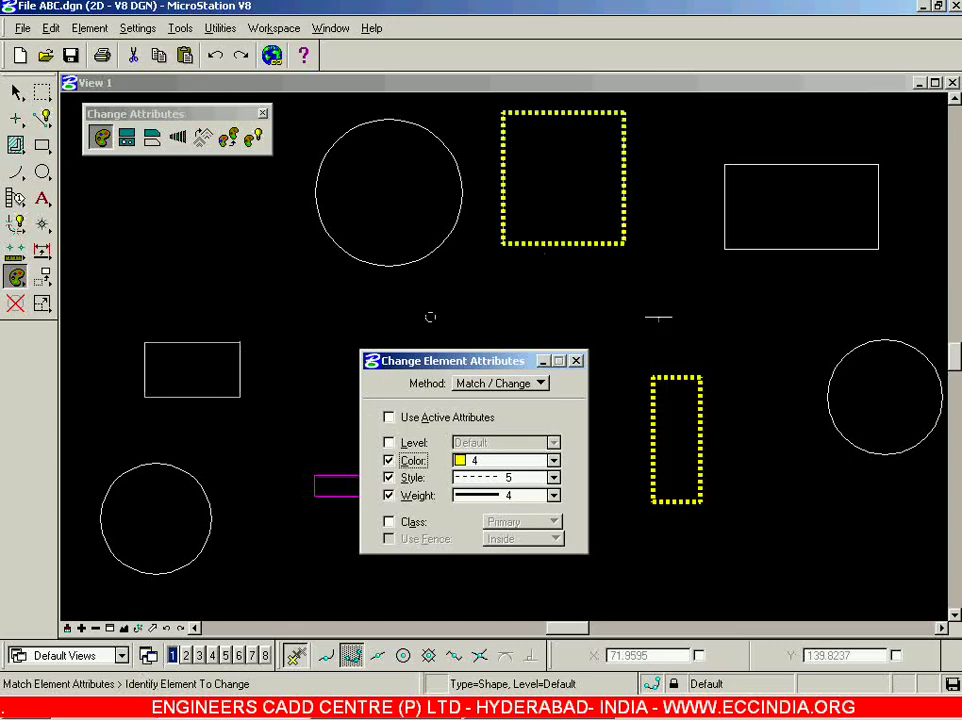
left_click(775, 250)
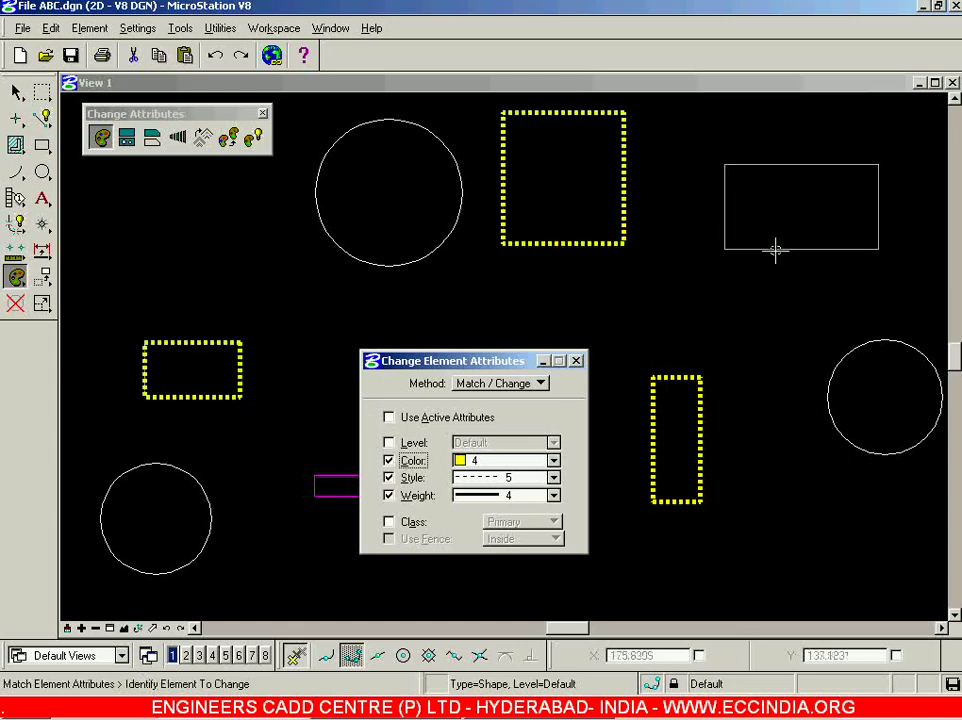
left_click(756, 309)
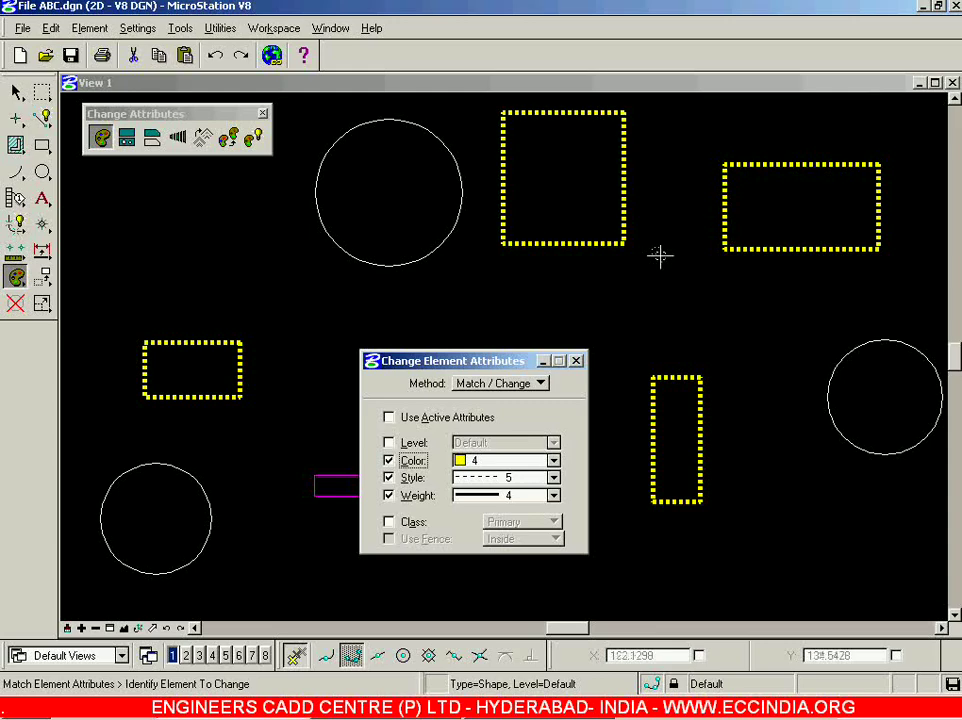
left_click(576, 360)
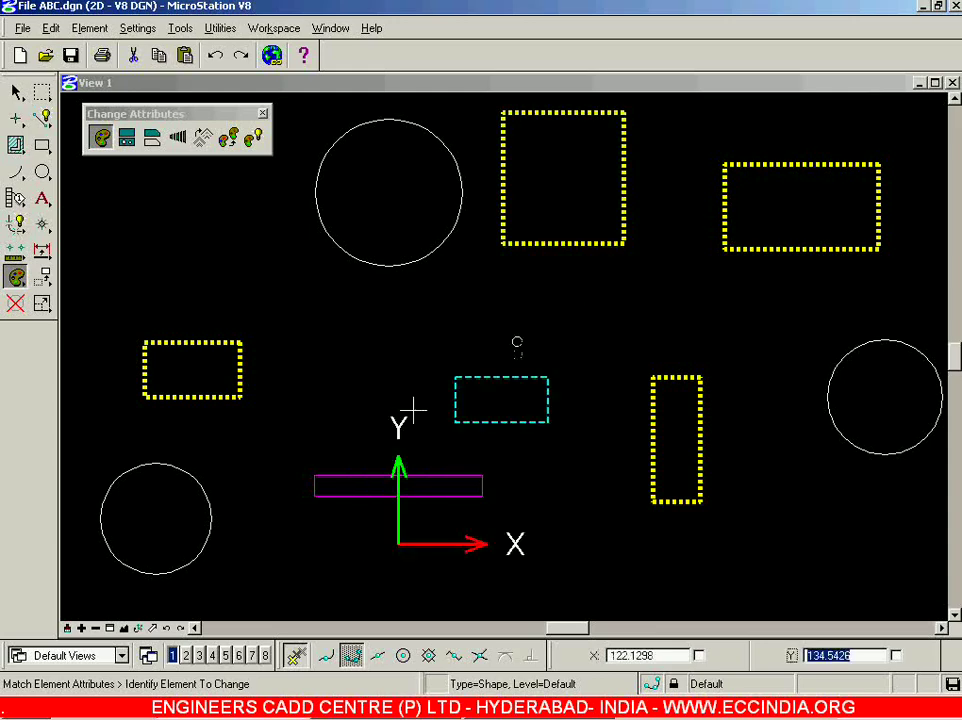
Match the attributes of the magenta block crossing the Y axis and apply them to all three white circles
right_click(496, 481)
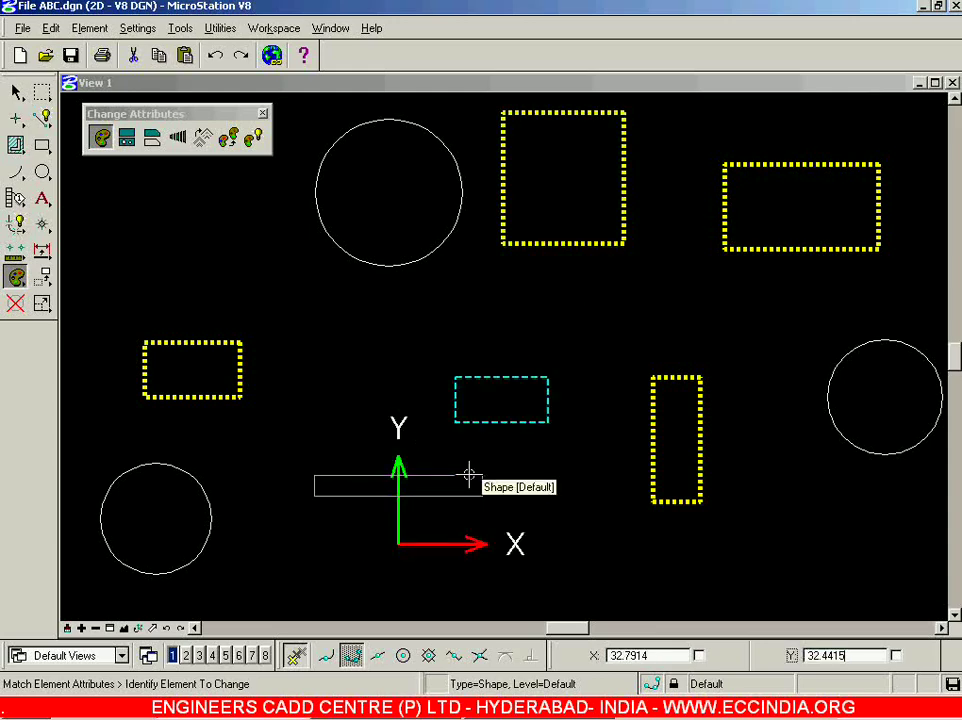
left_click(469, 476)
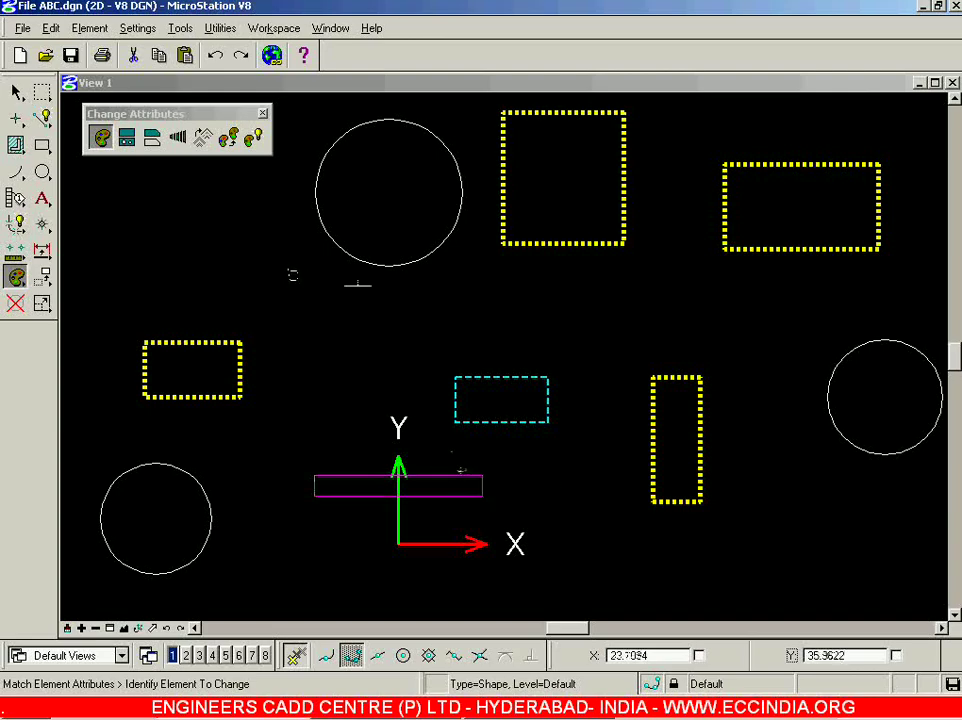
left_click(16, 91)
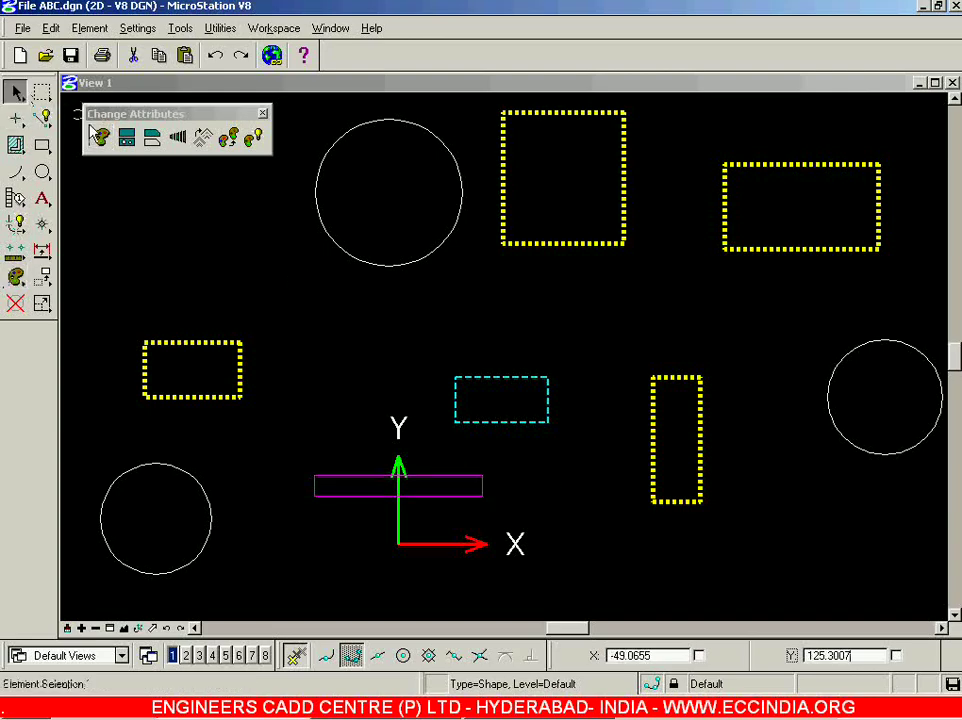
left_click(101, 139)
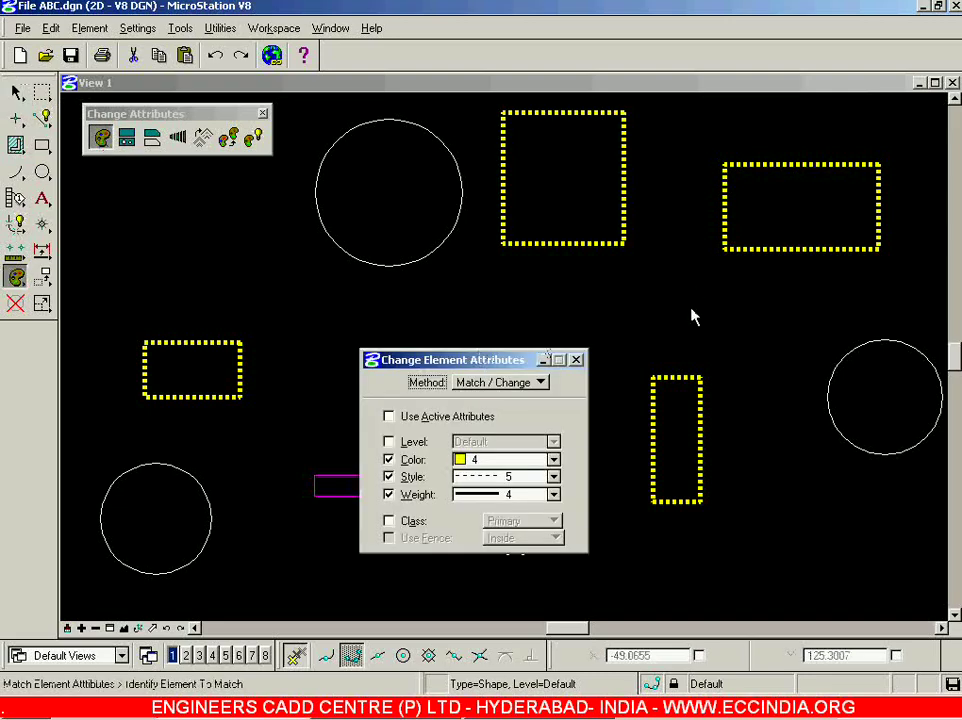
left_click_drag(693, 317, 693, 292)
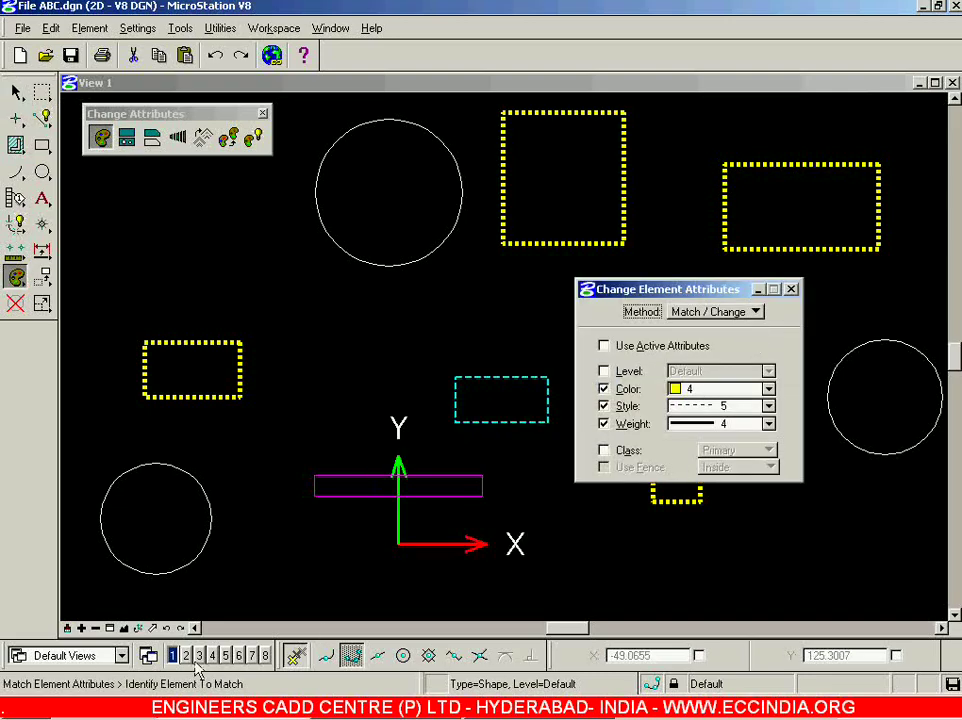
left_click(480, 476)
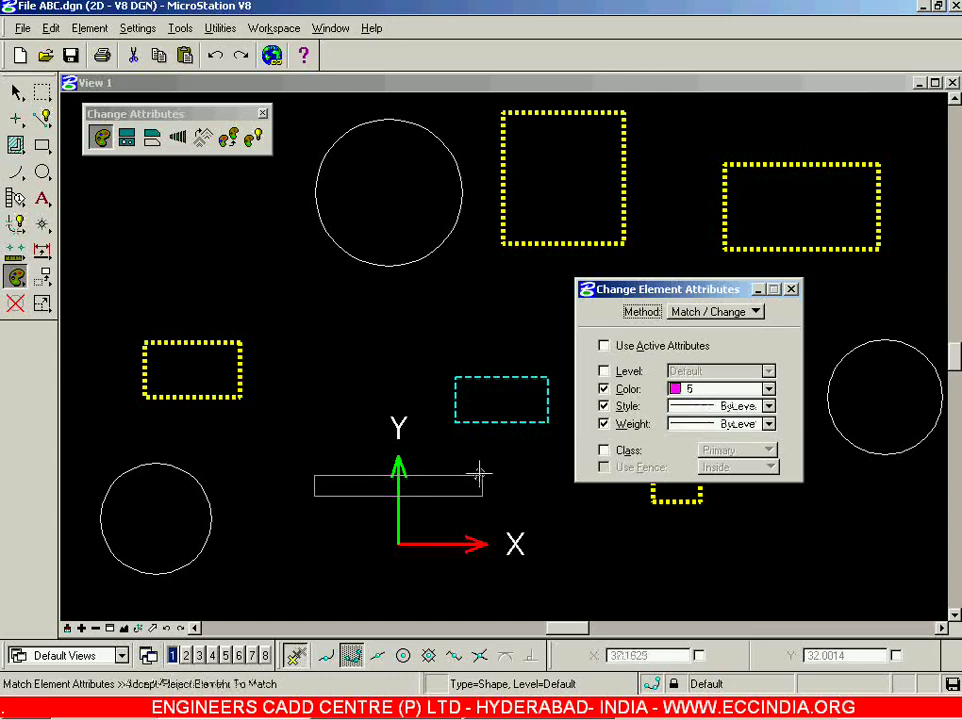
left_click(619, 563)
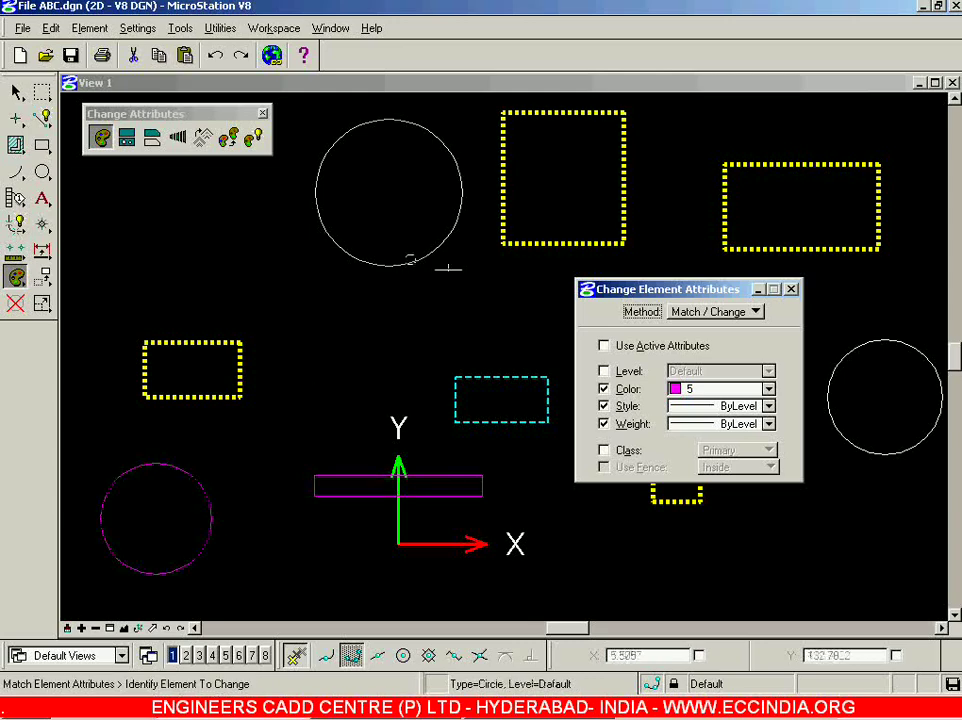
left_click(860, 345)
left_click(384, 317)
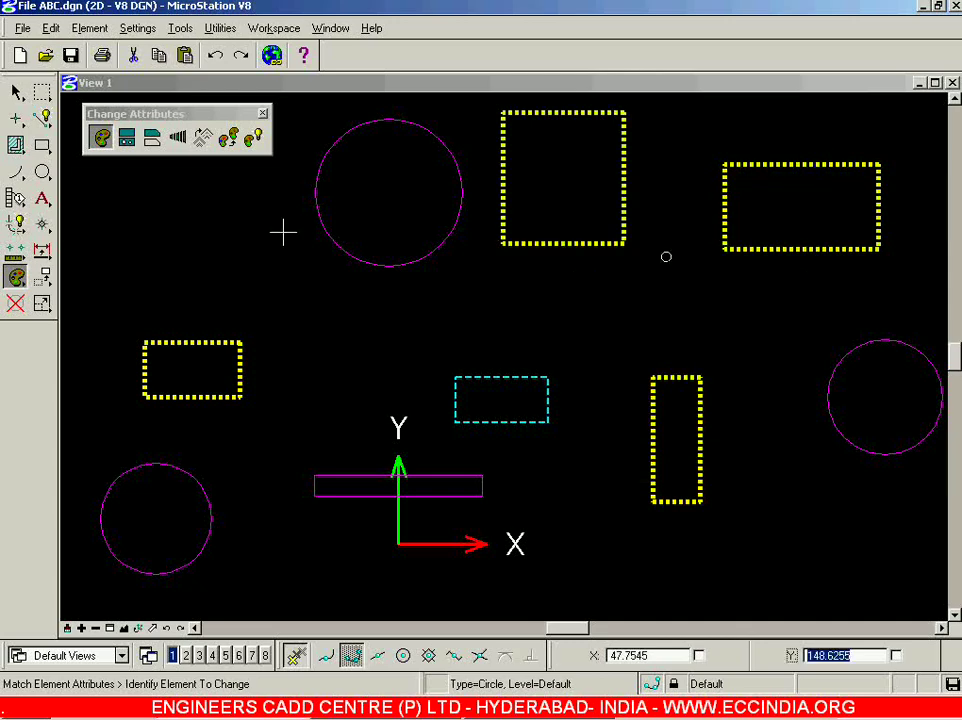
Draw four orthogonal blocks in the empty area below the existing shapes, one directly under the axes and the others spread around it
left_click(42, 145)
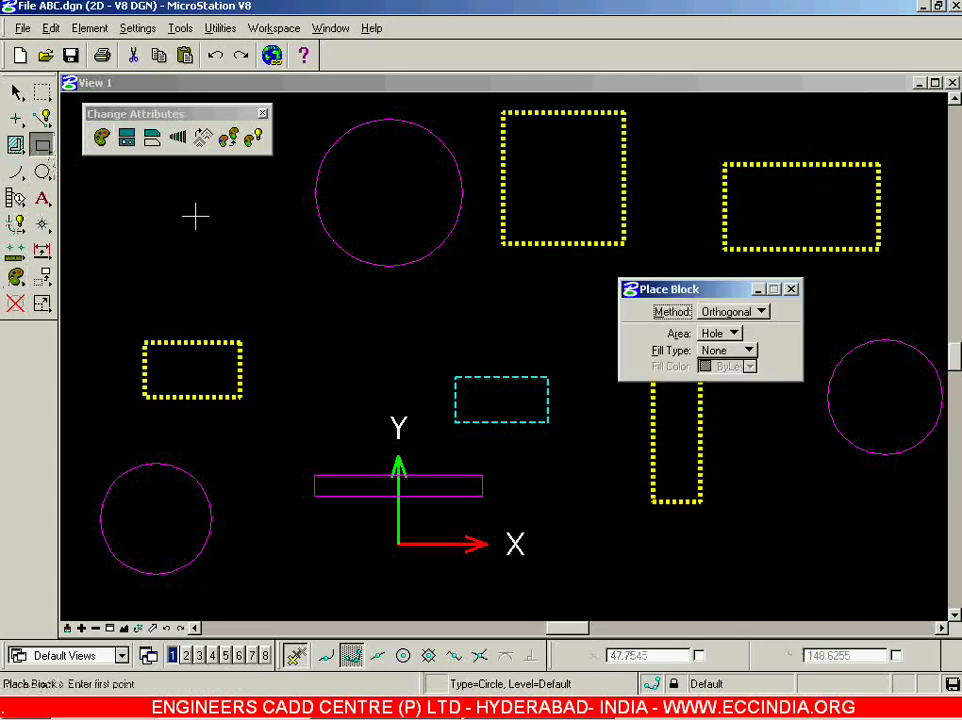
scroll(498, 403, "up", 2)
scroll(462, 384, "down", 4)
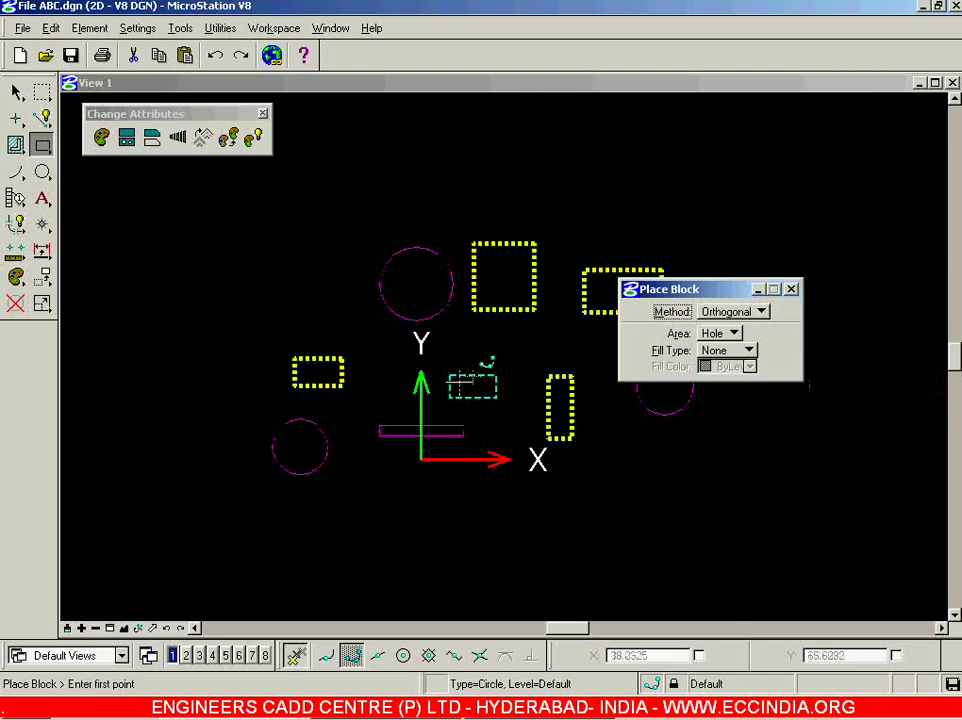
scroll(333, 107, "down", 2)
left_click(349, 344)
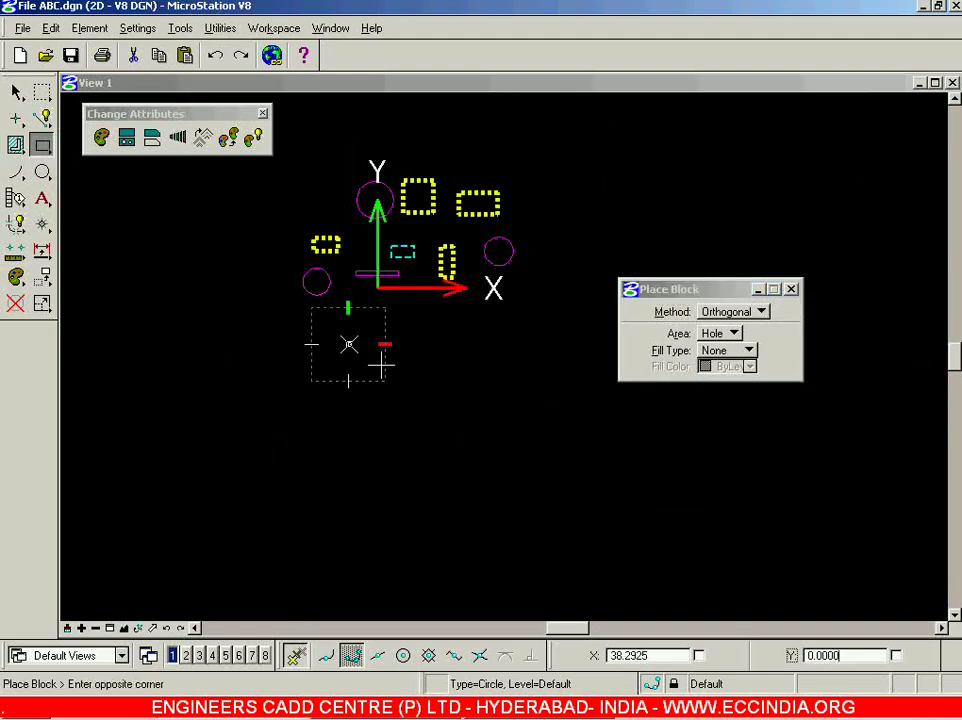
left_click(432, 385)
left_click(200, 400)
left_click(232, 490)
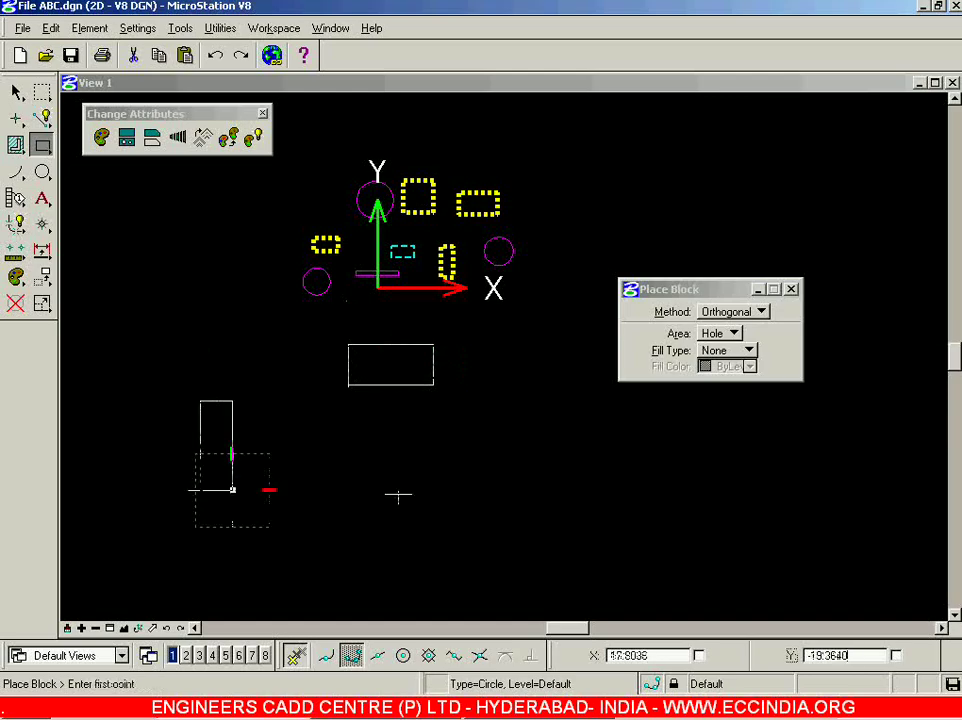
left_click(392, 490)
left_click(514, 546)
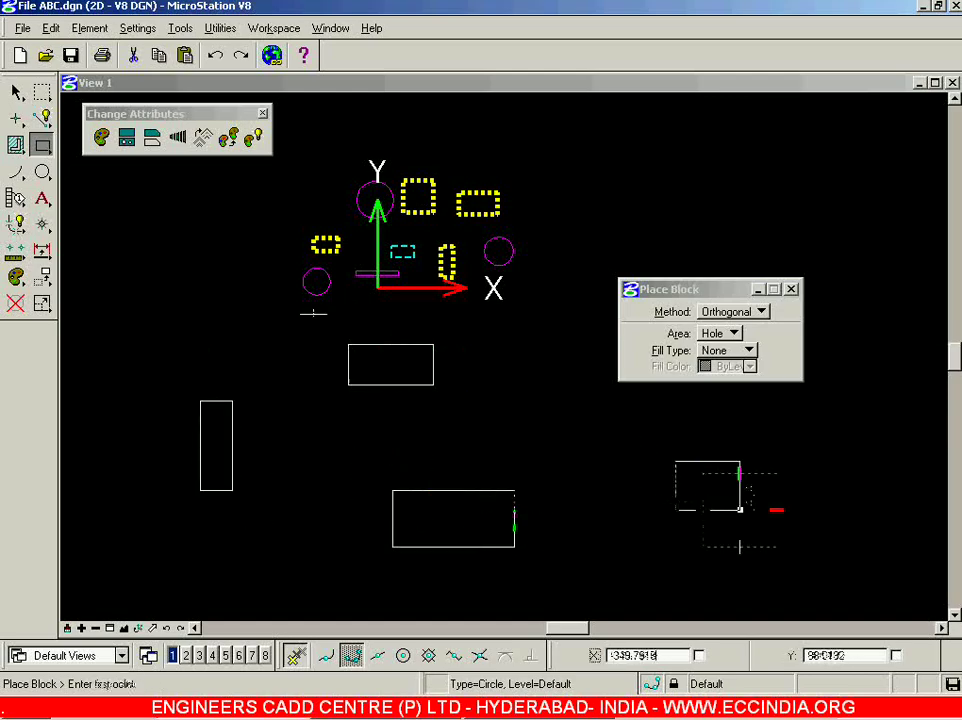
left_click(17, 92)
Match the color, style and weight of the cyan dashed block and apply them to the four white blocks below the axes
scroll(401, 243, "up", 2)
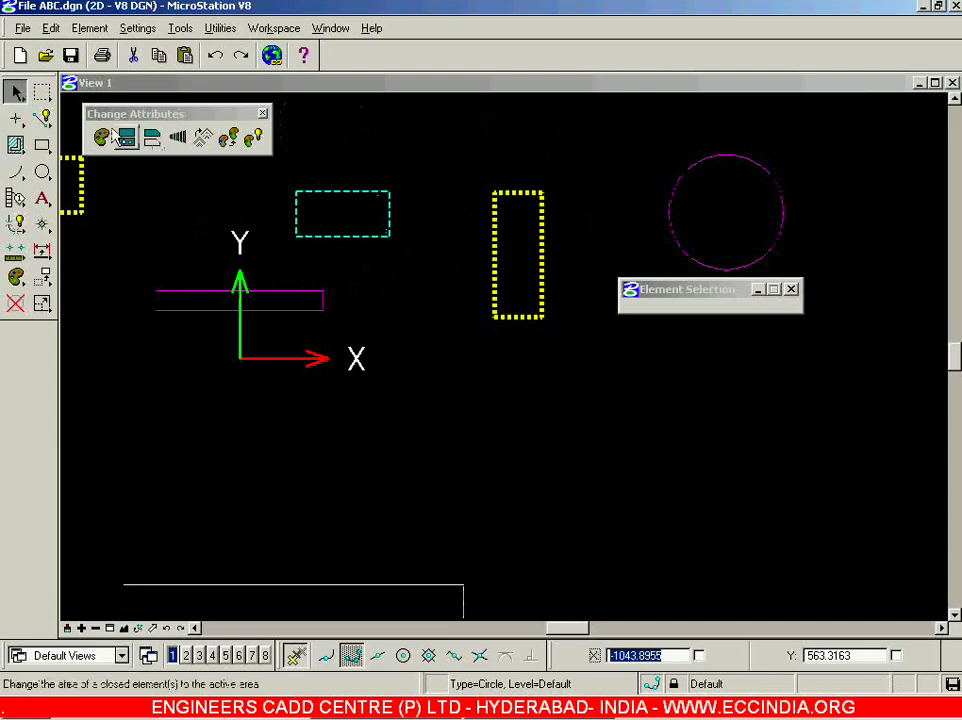
left_click(101, 137)
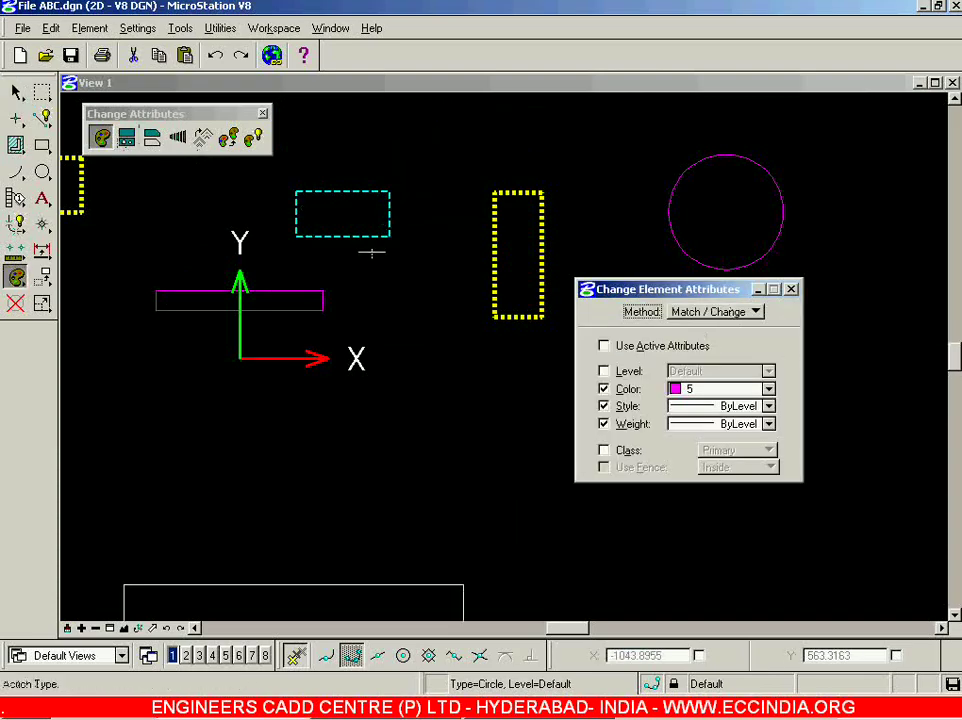
left_click(328, 234)
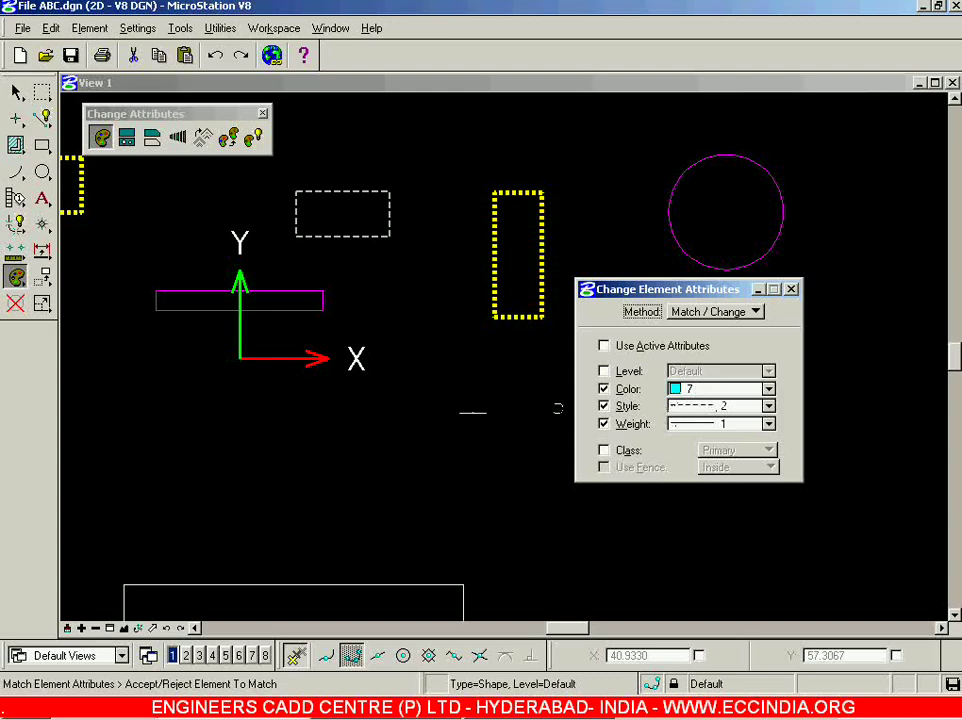
left_click(471, 412)
scroll(474, 408, "down", 3)
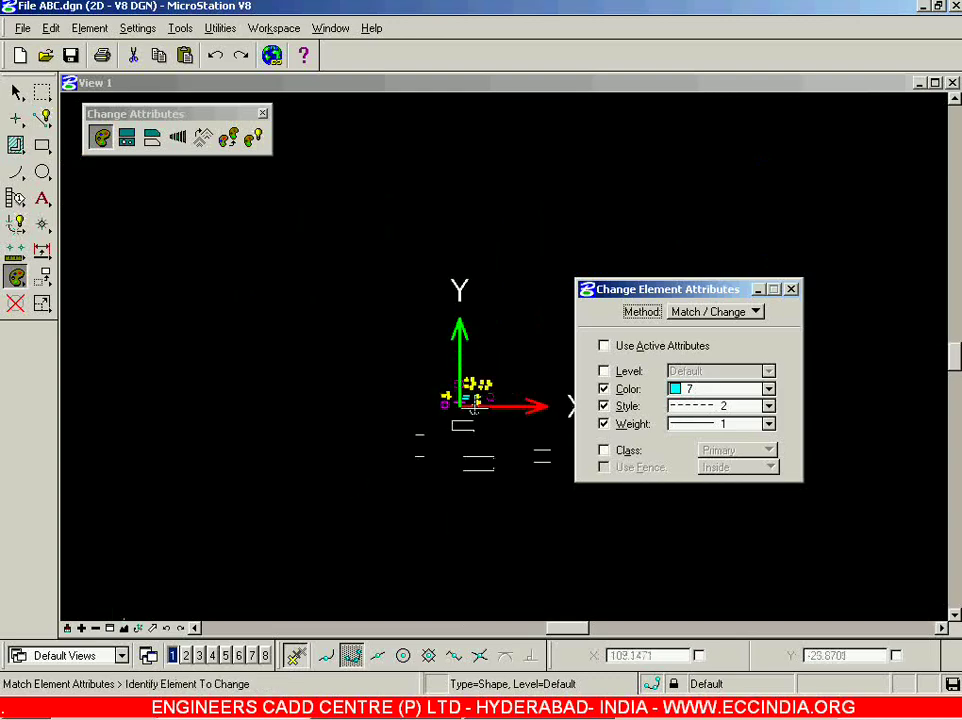
scroll(479, 484, "up", 2)
left_click_drag(667, 289, 780, 95)
left_click(614, 411)
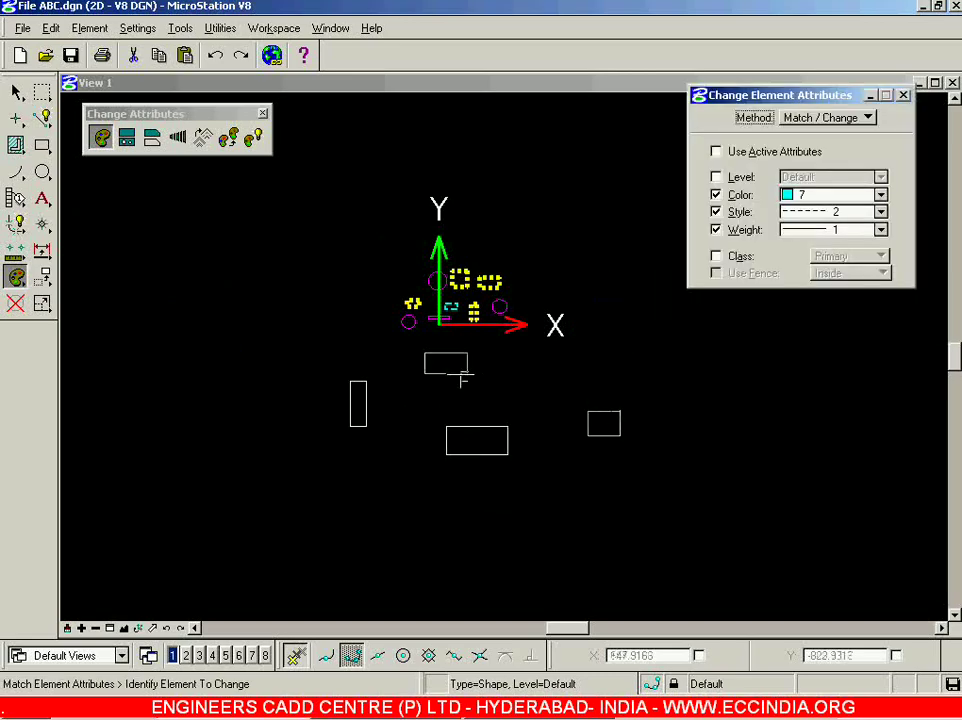
left_click(410, 389)
left_click(361, 412)
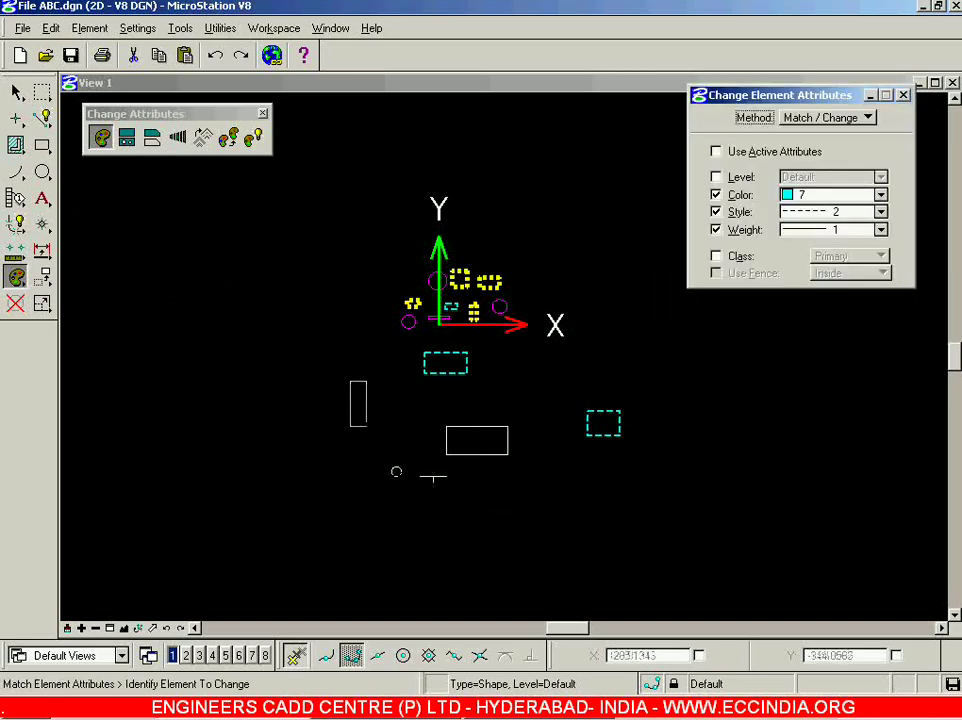
left_click(475, 458)
left_click(651, 490)
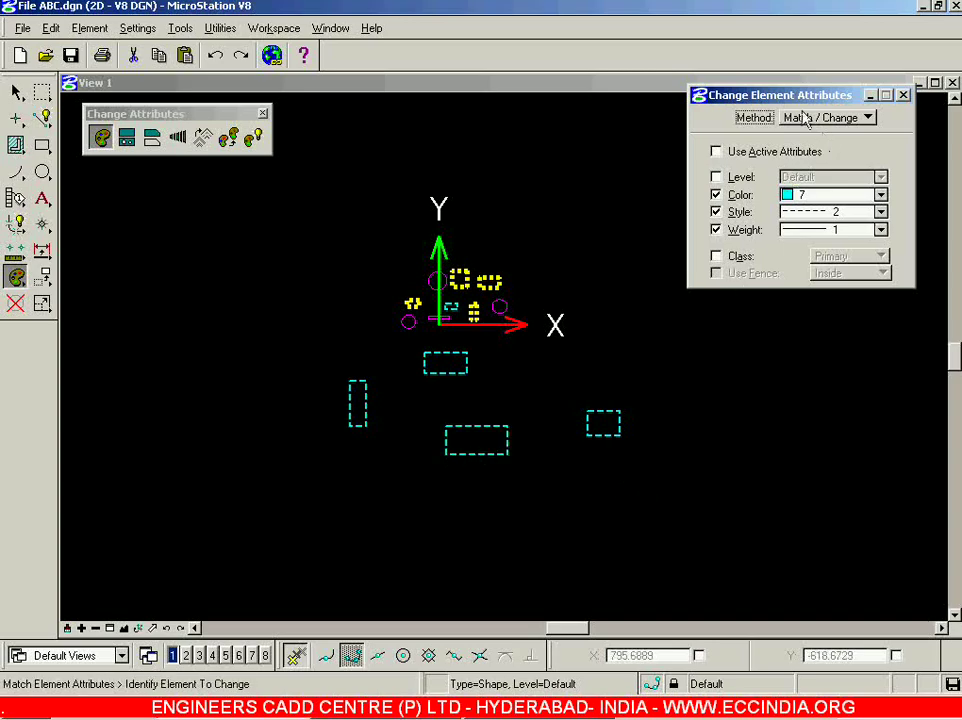
Close the Change Element Attributes settings and delete every element in the design file
left_click(903, 95)
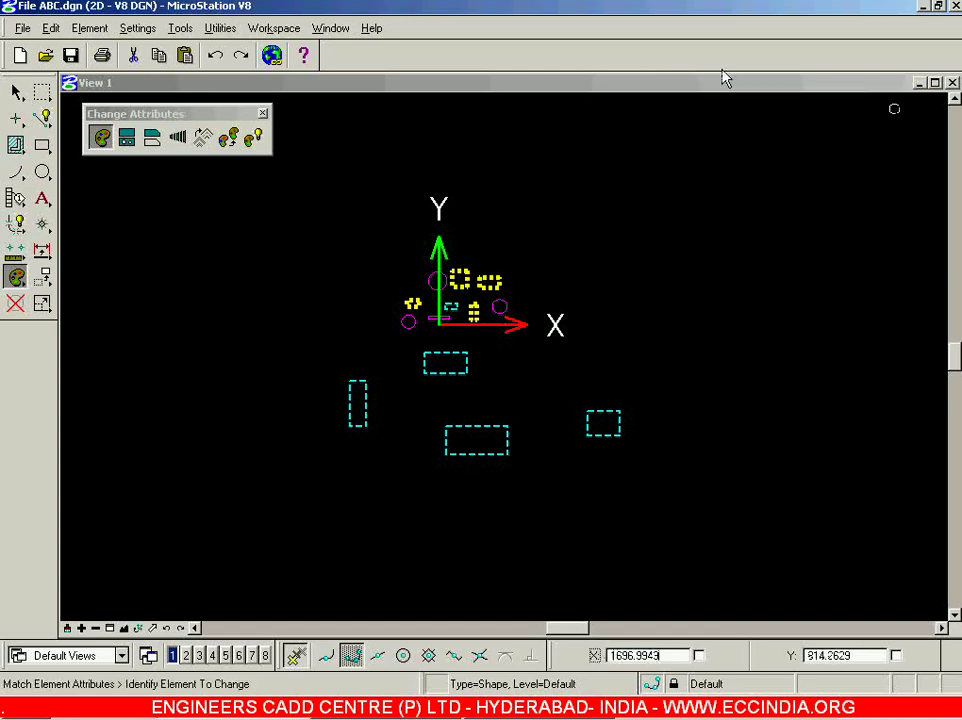
left_click(15, 91)
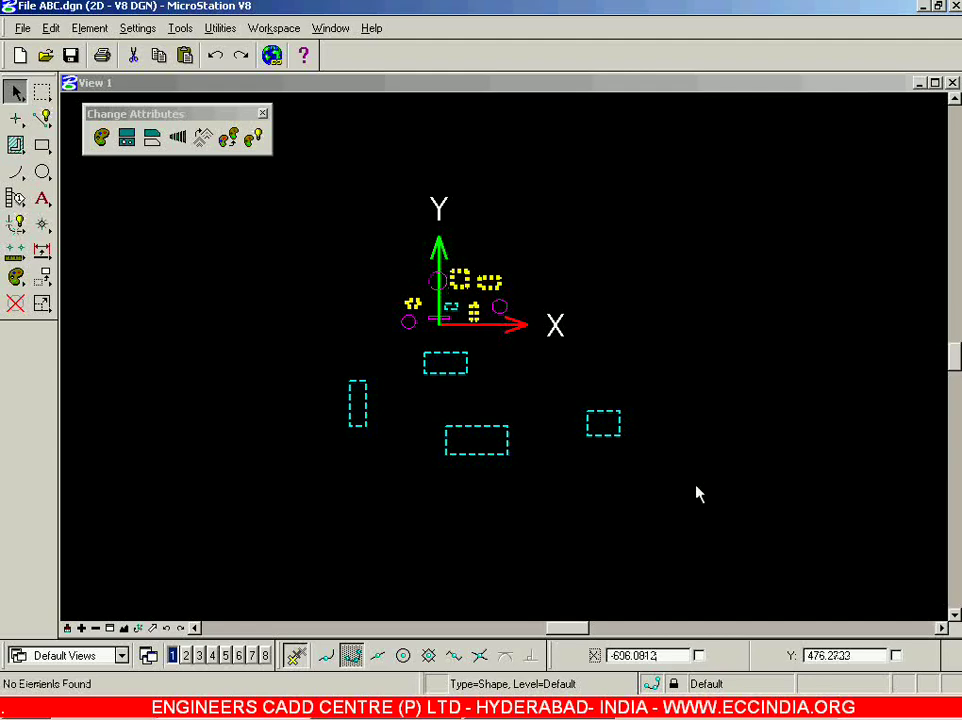
key("ctrl+a")
key("Delete")
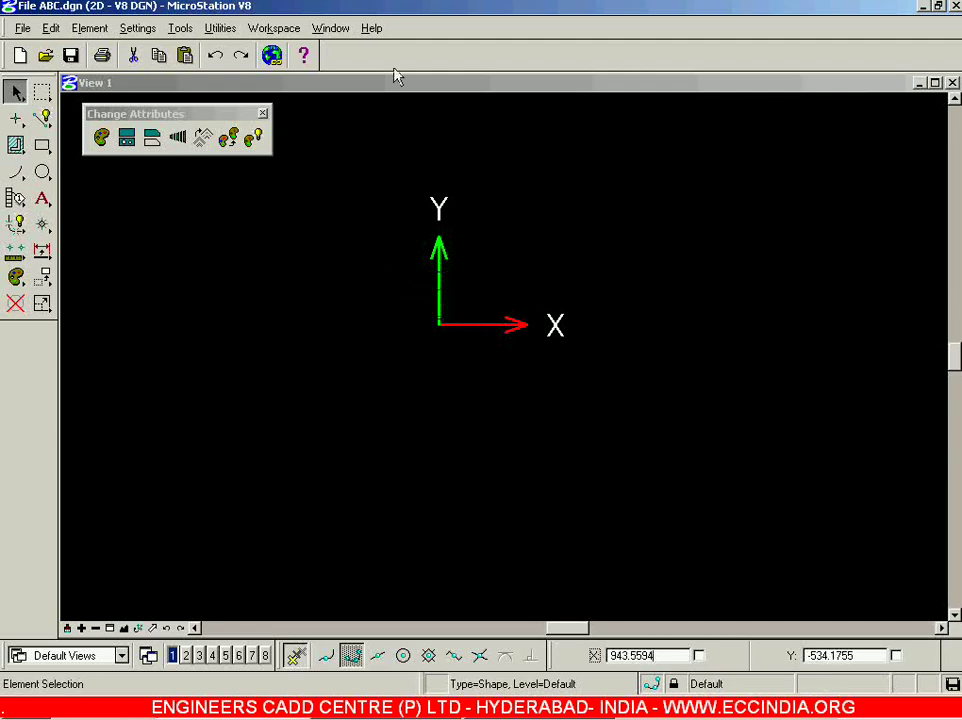
Show the Primary and Attributes tool boxes and dock both beside the Standard tools
left_click(86, 28)
mouse_move(148, 30)
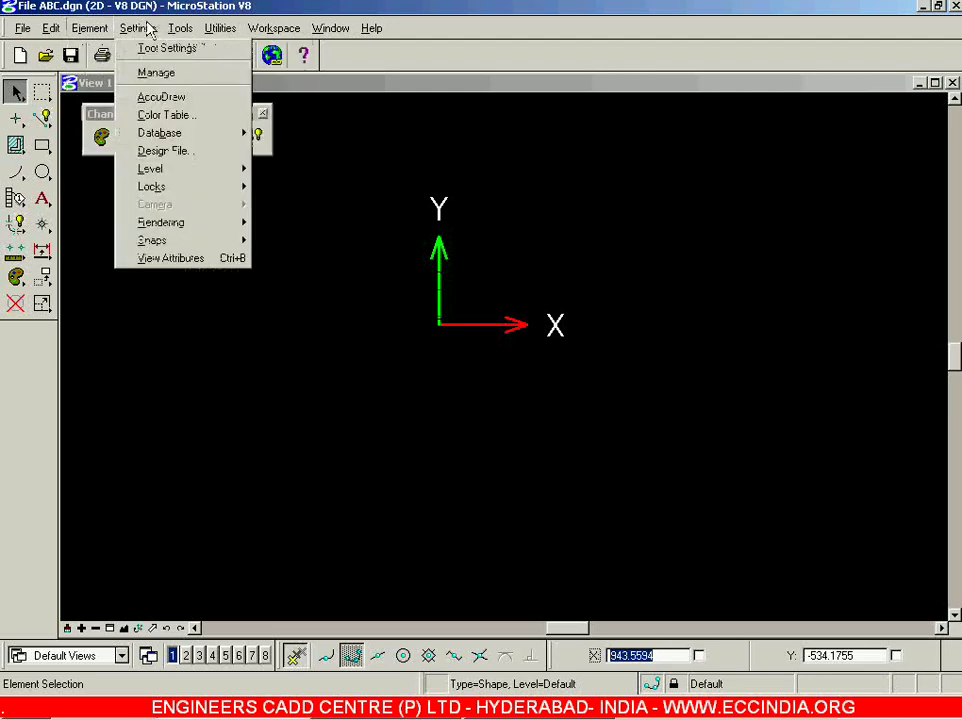
mouse_move(180, 28)
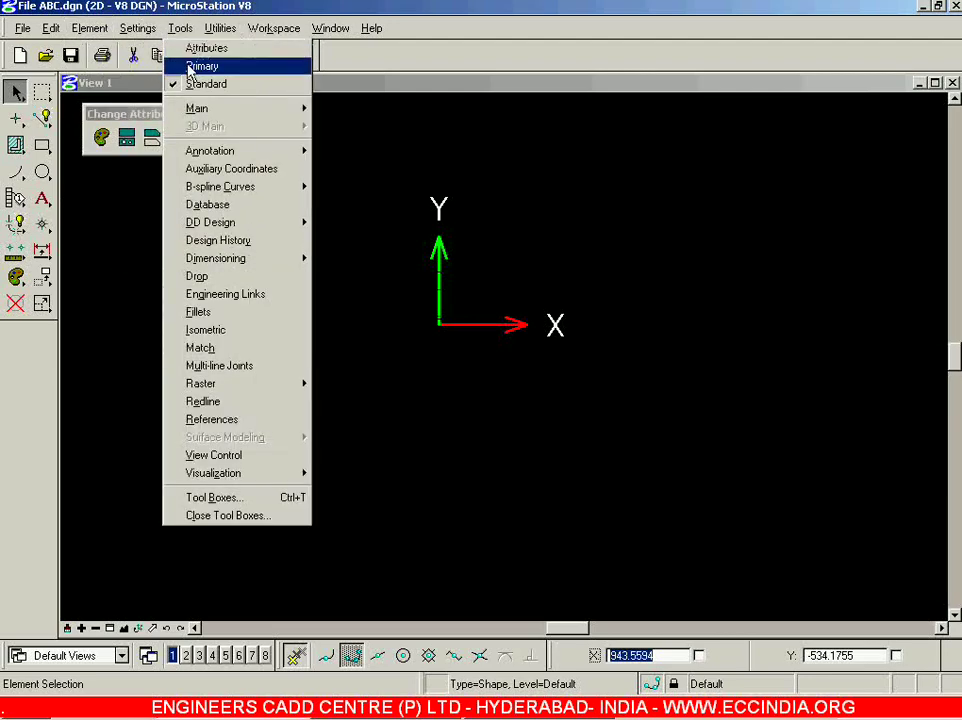
left_click(200, 67)
left_click(180, 28)
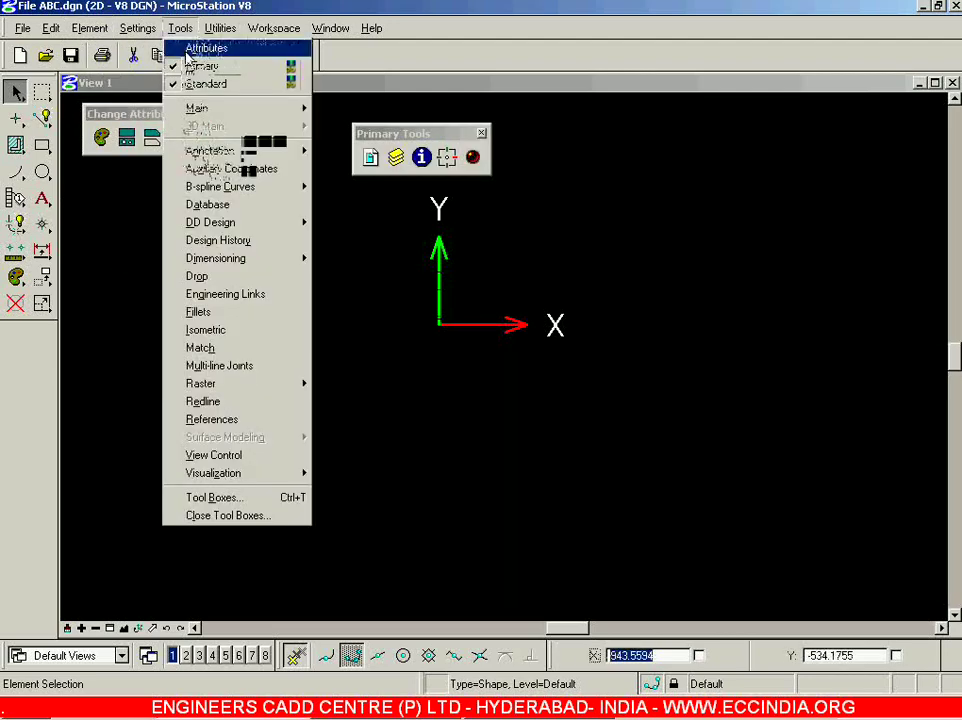
left_click(183, 46)
left_click_drag(487, 142, 630, 54)
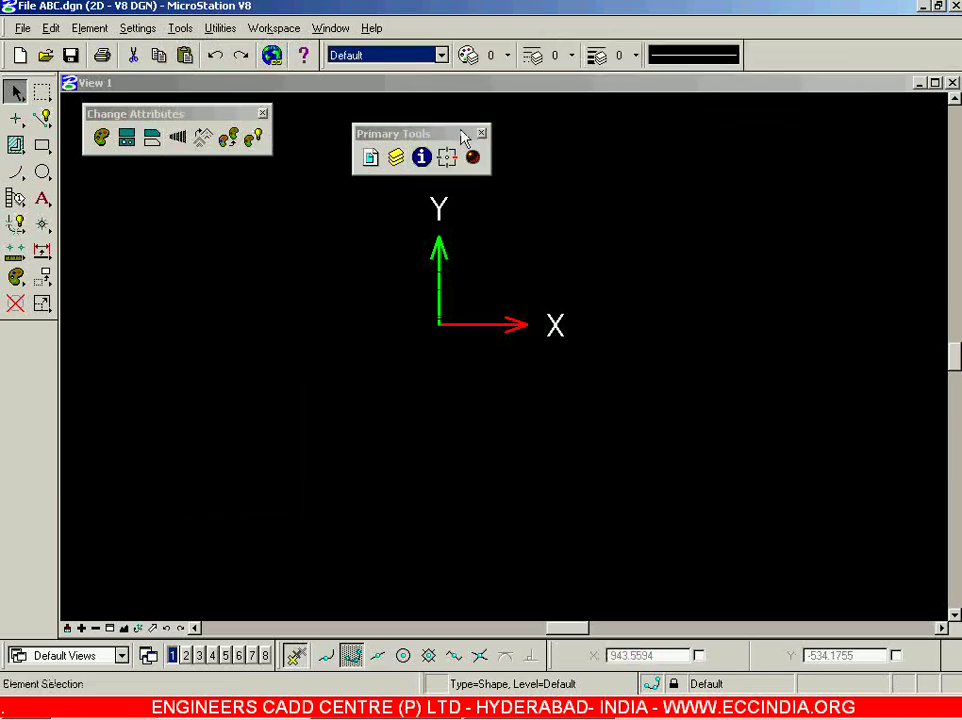
left_click_drag(462, 133, 870, 52)
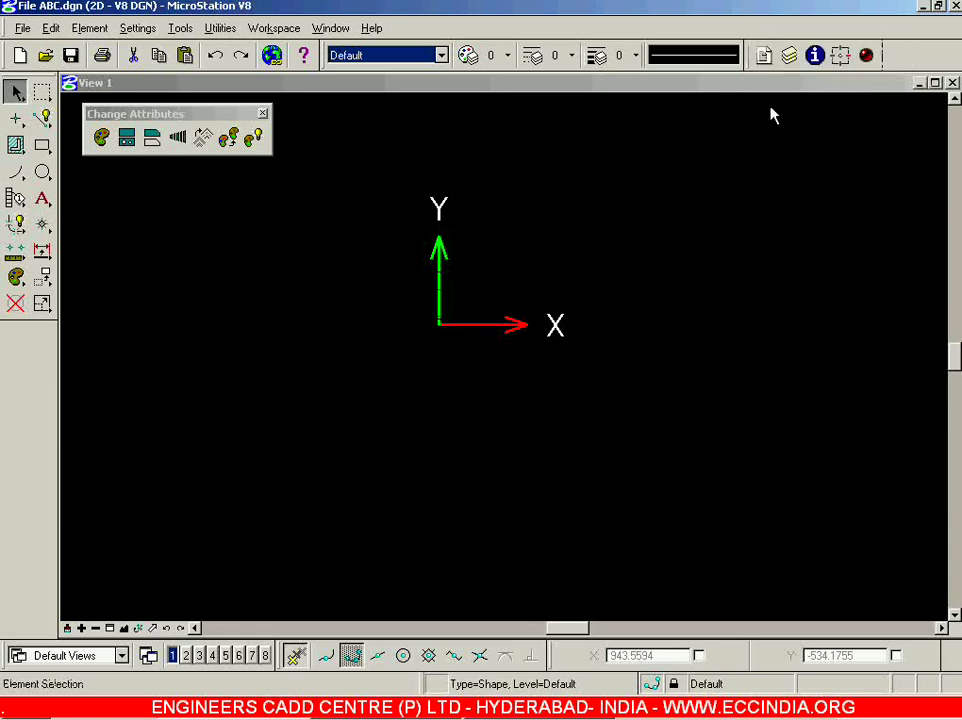
left_click(637, 229)
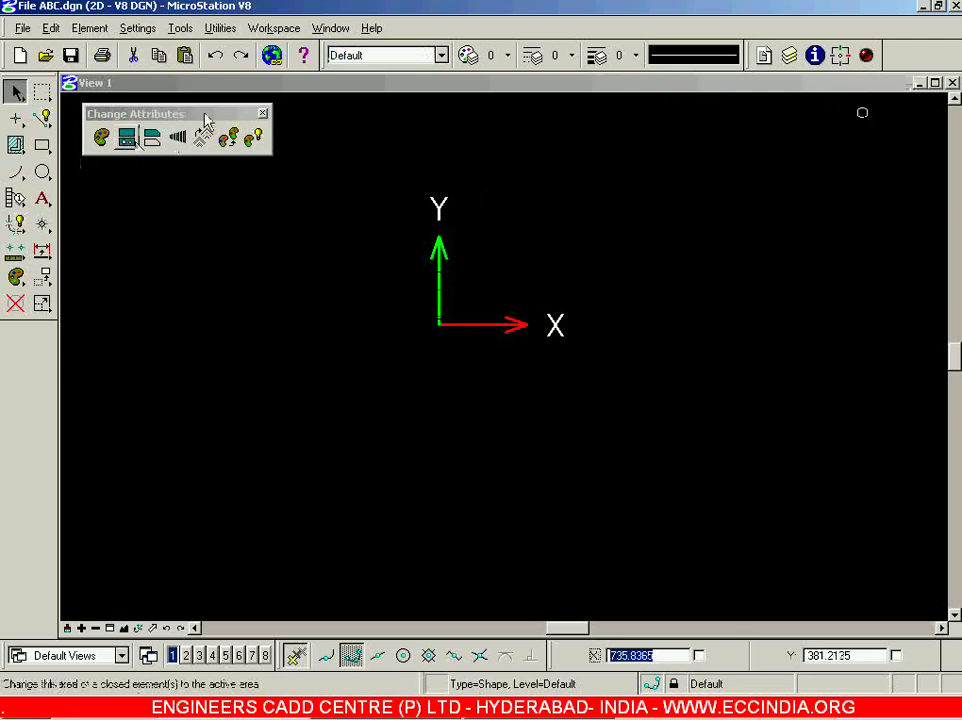
Draw an orthogonal block with the Hole area type in an empty part of the view
left_click(42, 145)
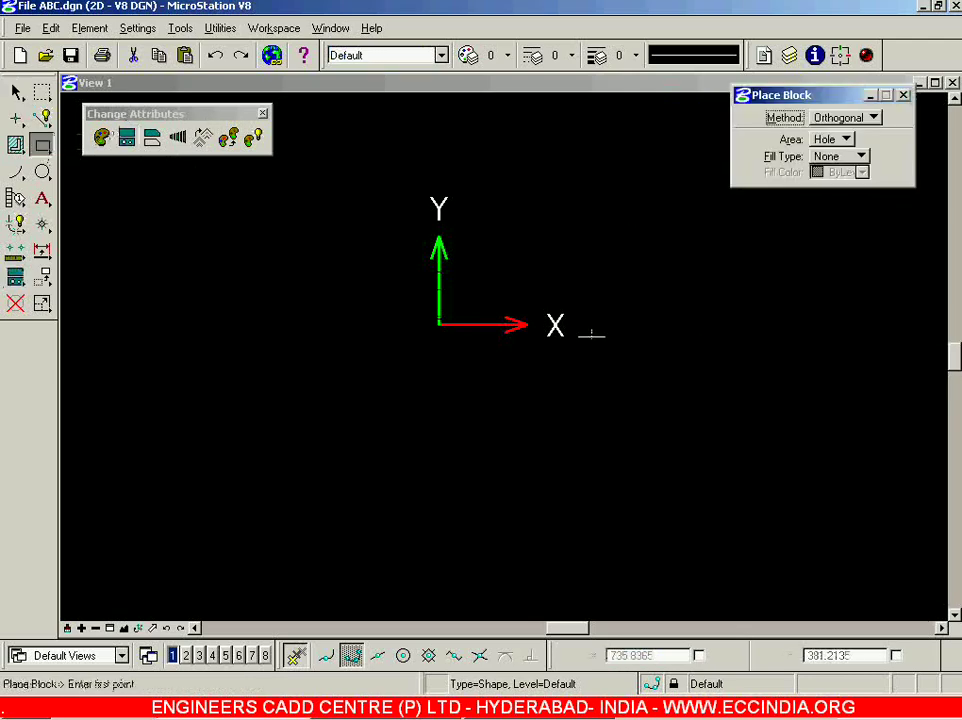
scroll(520, 360, "down", 3)
left_click(200, 266)
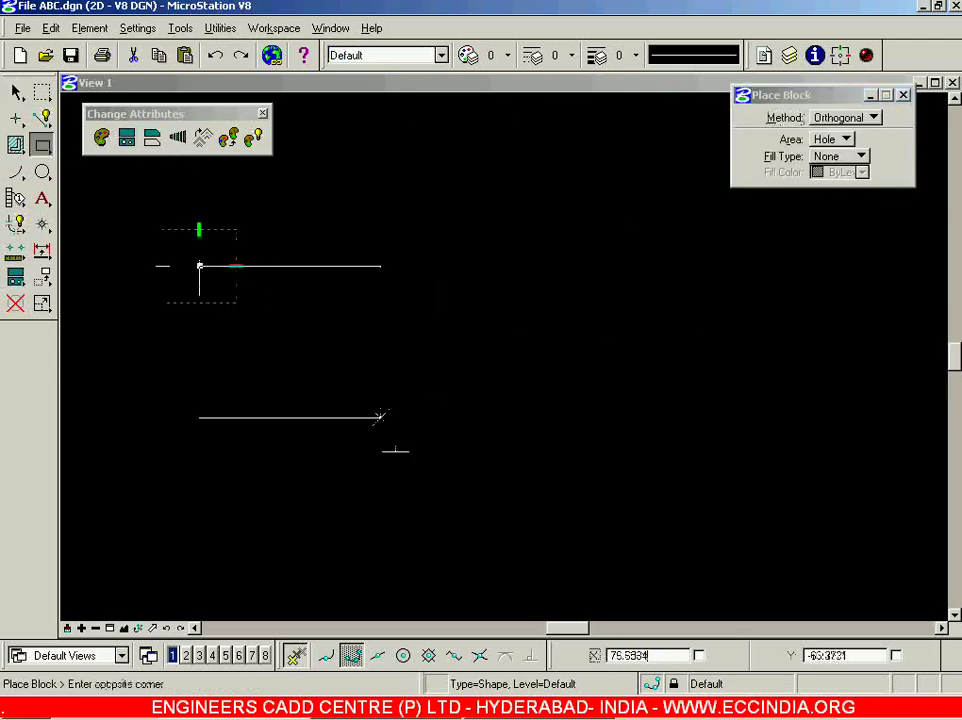
left_click(405, 479)
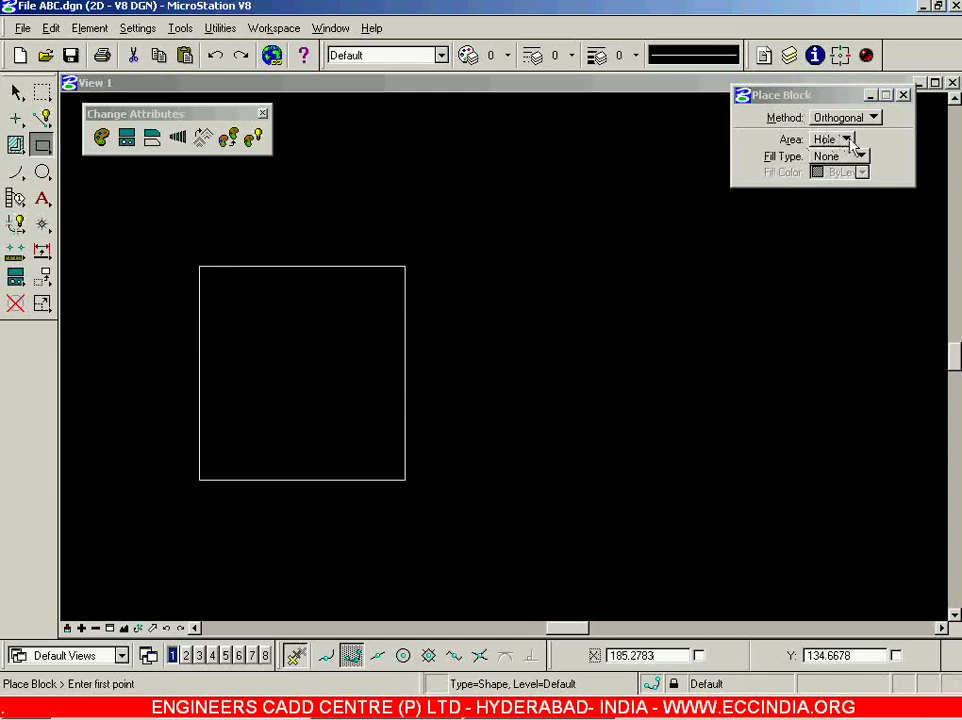
Draw a larger orthogonal block with the Solid area type to the right of the first block
left_click(842, 140)
left_click(832, 121)
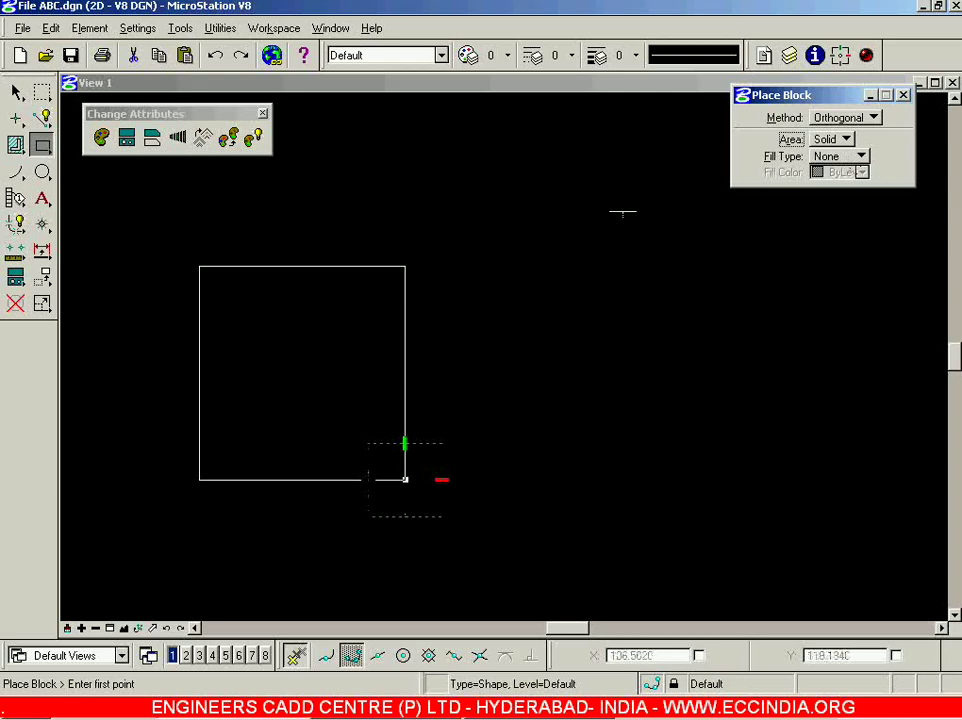
left_click(541, 174)
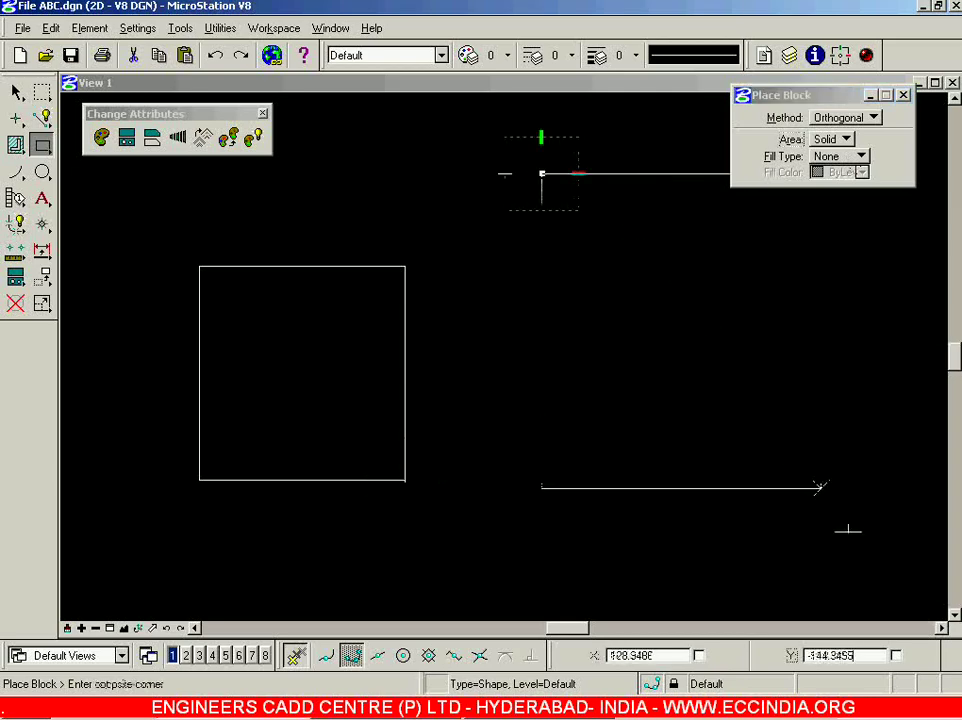
left_click(908, 573)
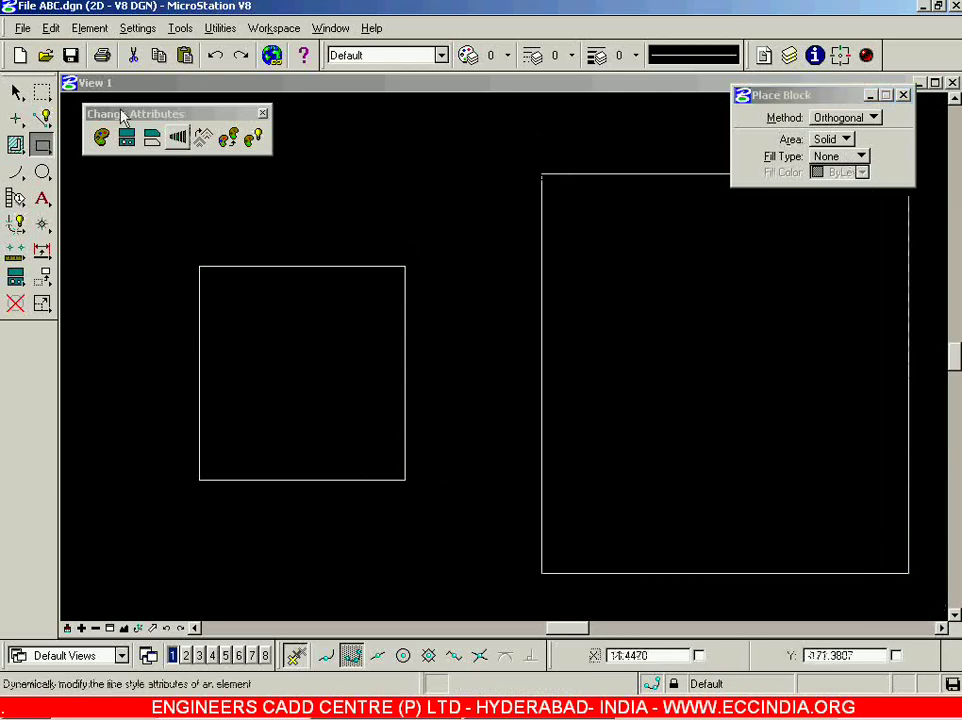
left_click(17, 92)
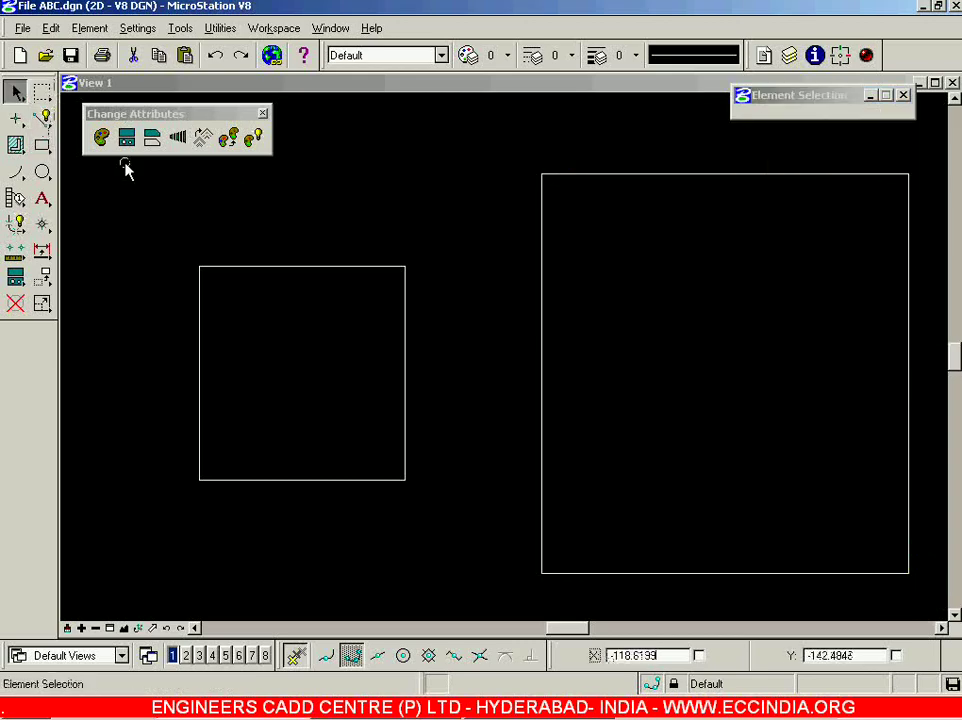
Hatch the larger solid block by Element with 25.4 spacing at a 45° angle as an associative pattern
left_click(15, 144)
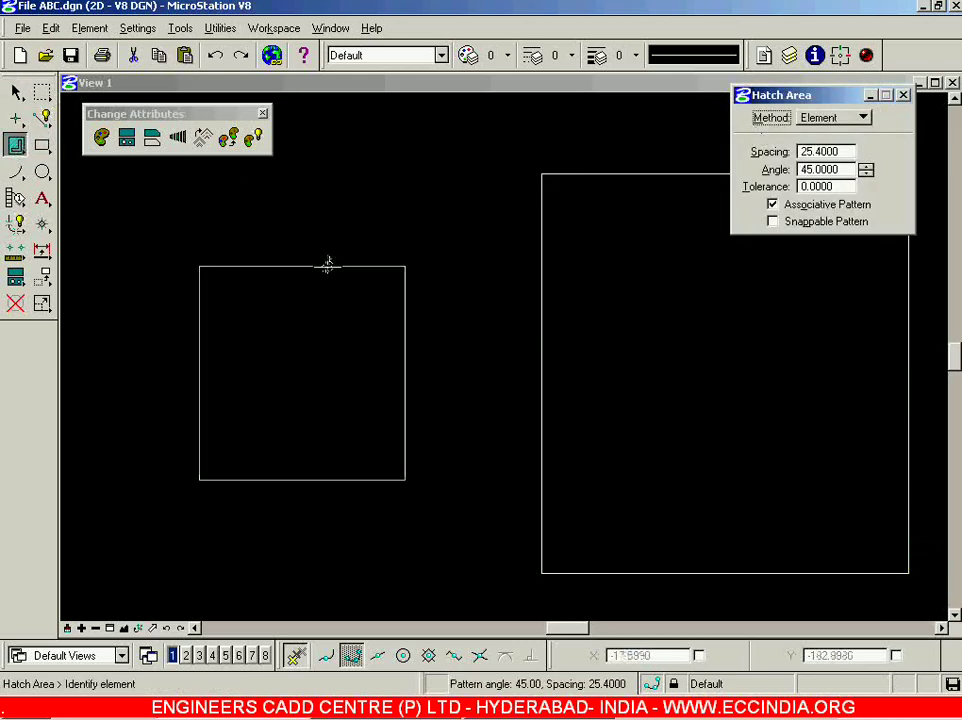
left_click(573, 178)
left_click(552, 140)
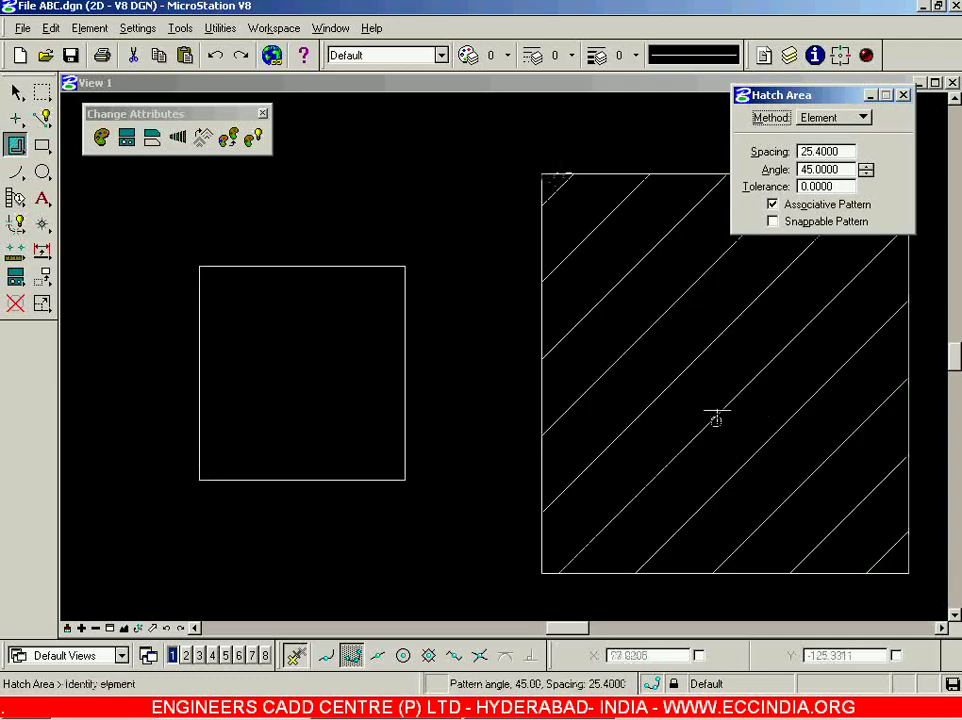
Try to hatch the smaller block with the Hole area type using the same hatch settings
left_click(340, 268)
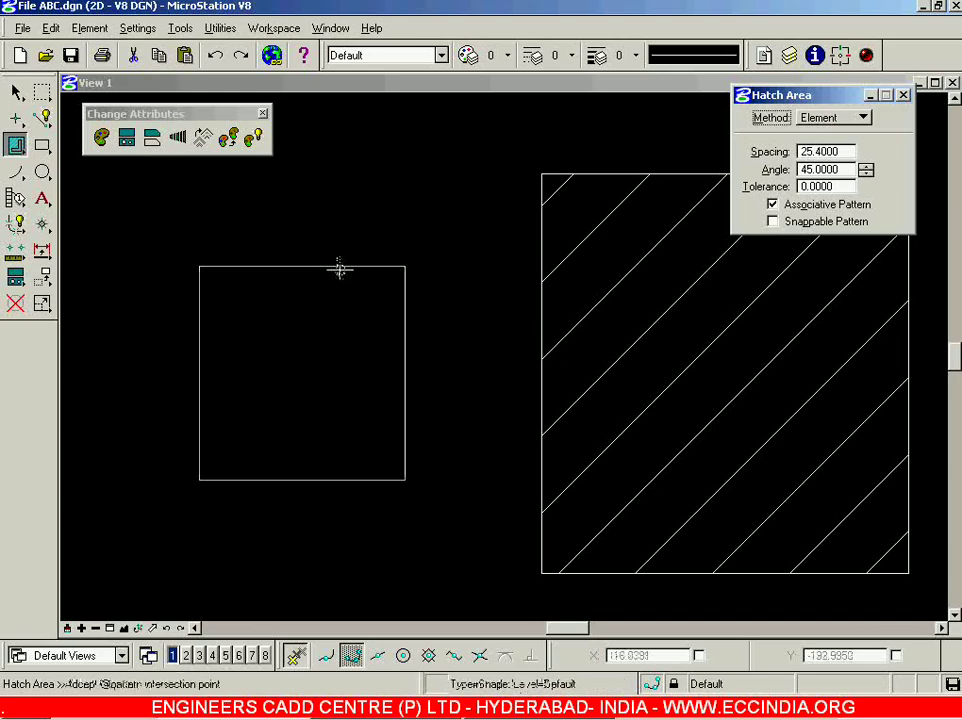
right_click(336, 268)
left_click(344, 266)
right_click(343, 264)
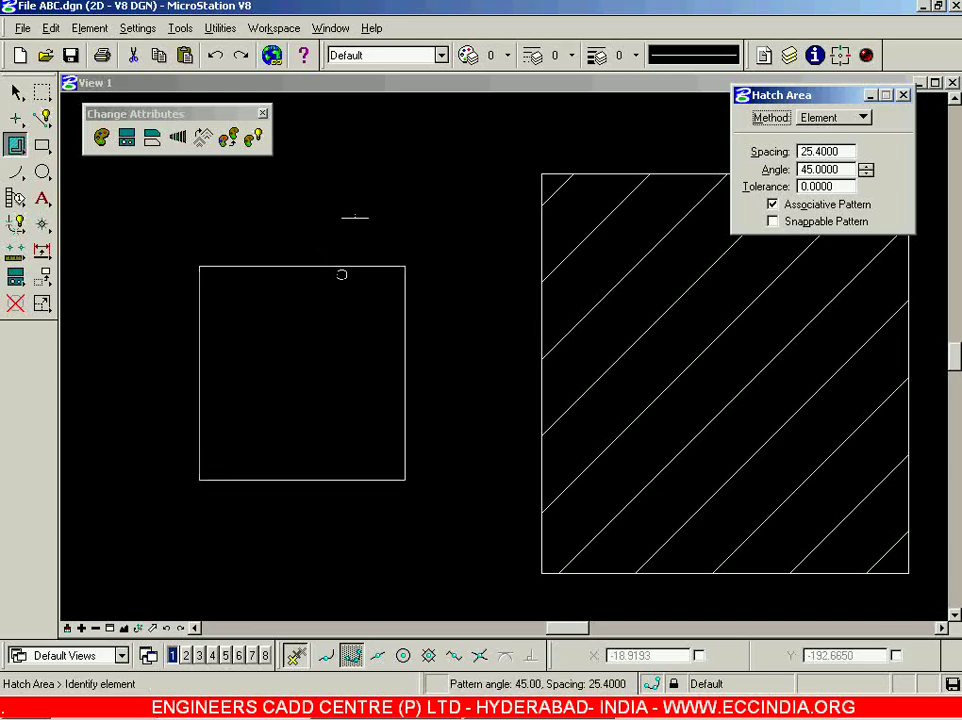
left_click(352, 264)
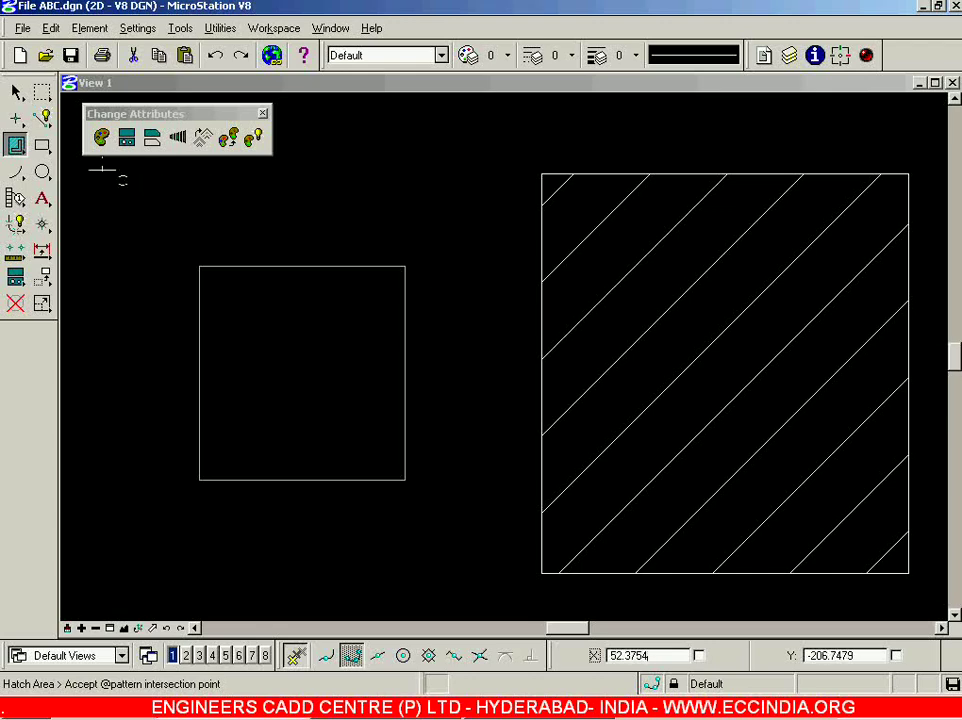
Delete the hatch pattern from the larger solid block and return to Element Selection
left_click_drag(15, 145, 208, 143)
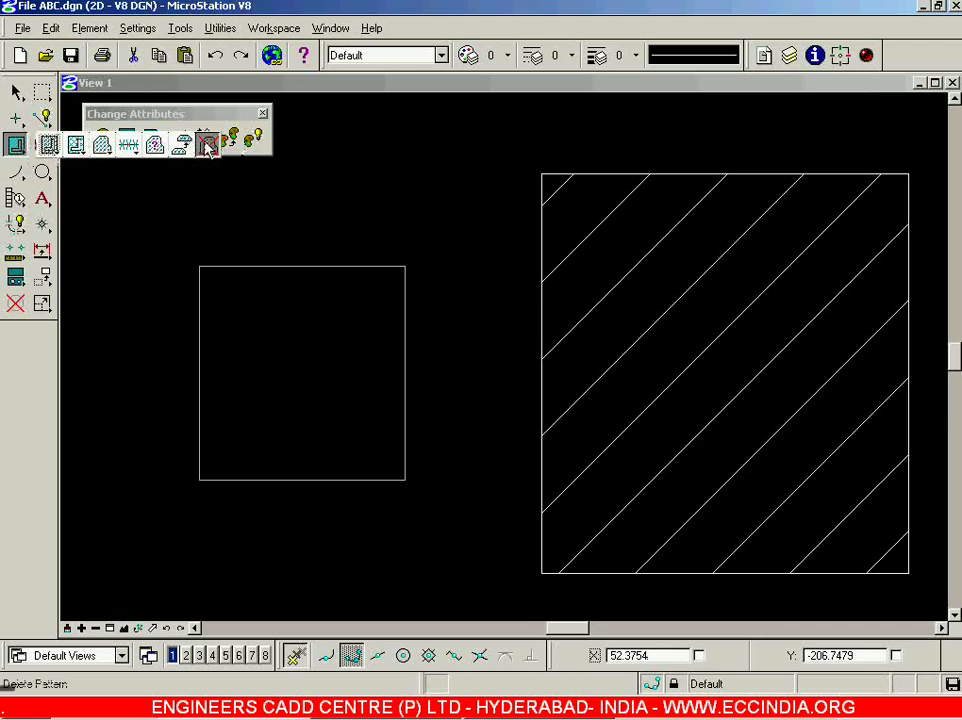
left_click(692, 280)
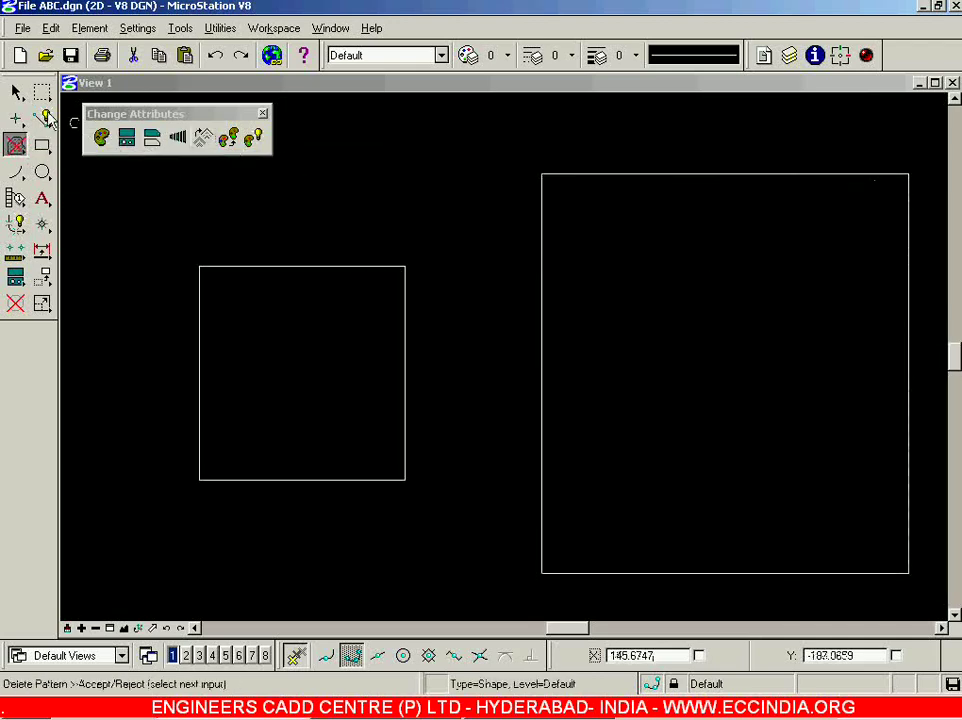
left_click(15, 93)
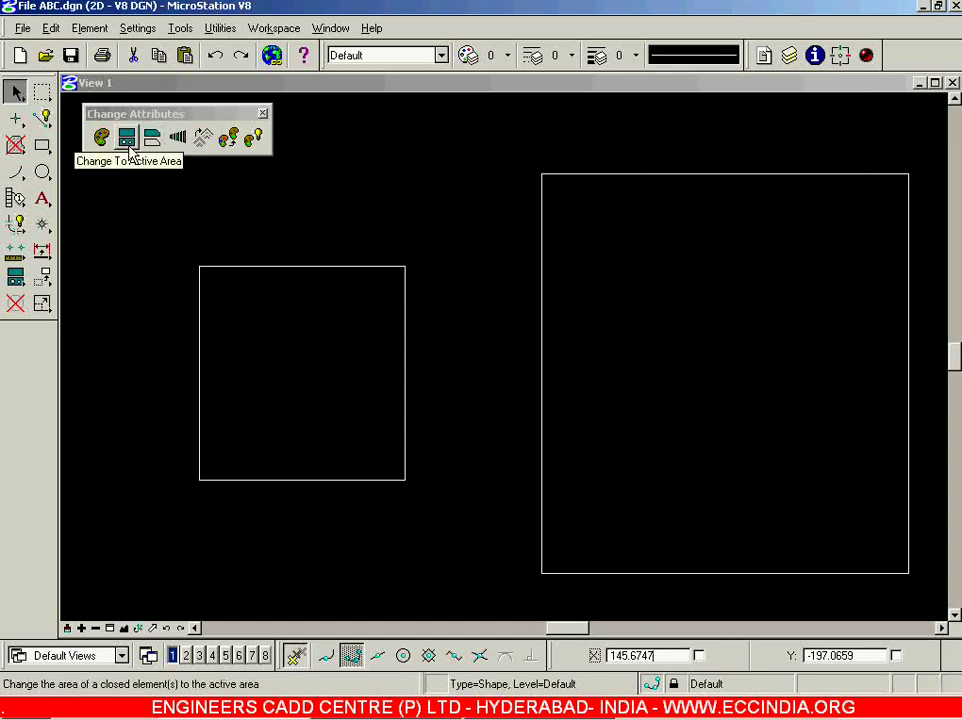
Change the smaller hole block's area to Solid with Change Element to Active Area
left_click(127, 140)
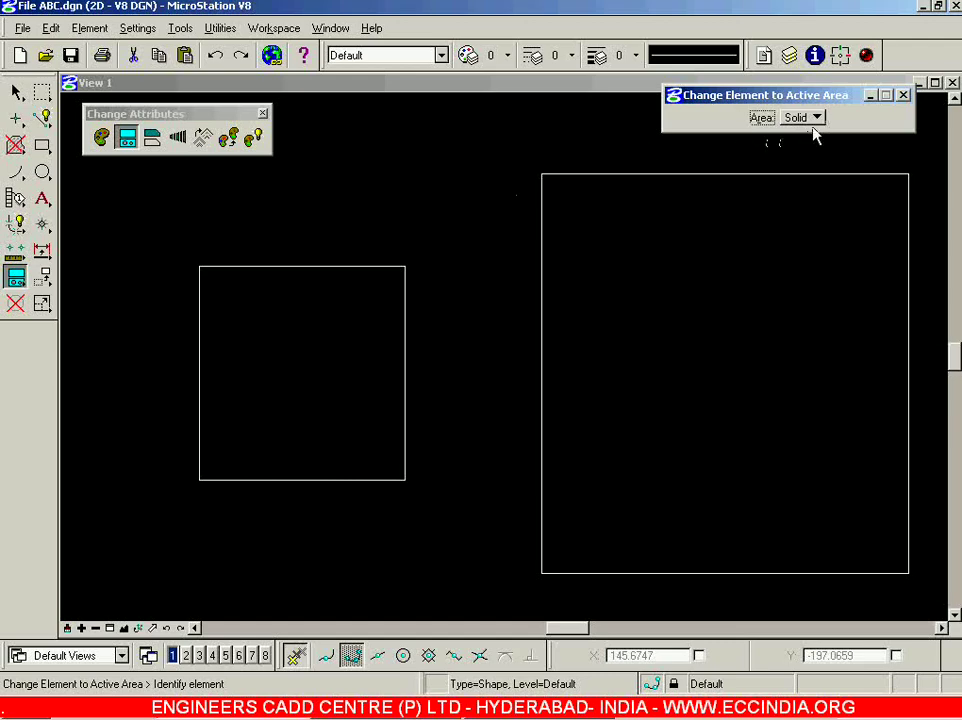
left_click(340, 266)
left_click(406, 215)
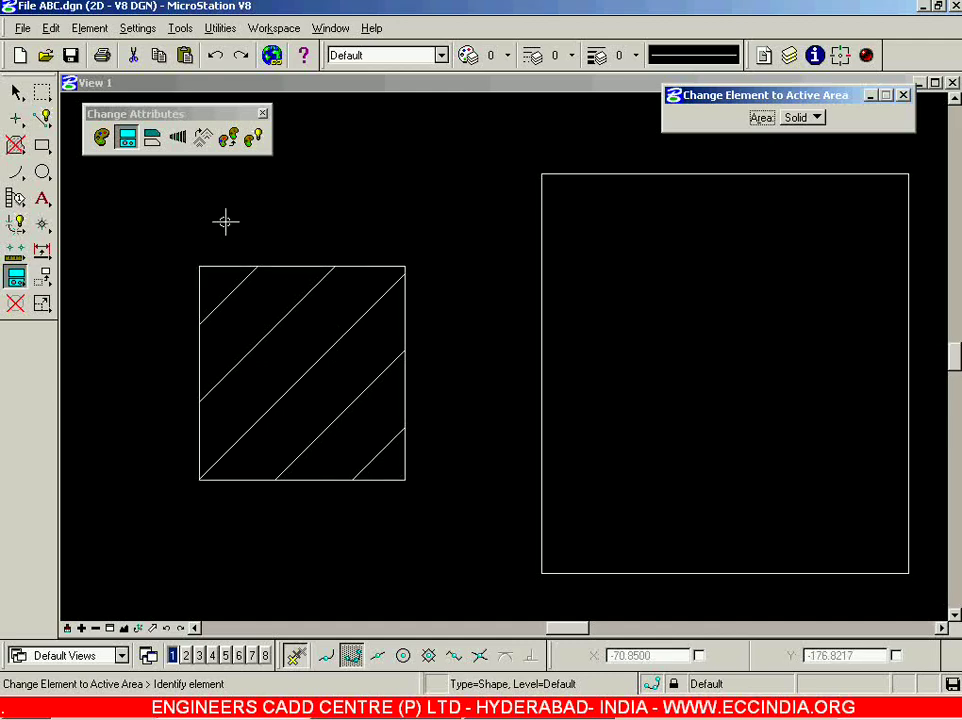
Place two wide orthogonal blocks with Solid area and no fill, one above the other, in an empty part of the view
scroll(423, 279, "down", 3)
scroll(533, 484, "up", 3)
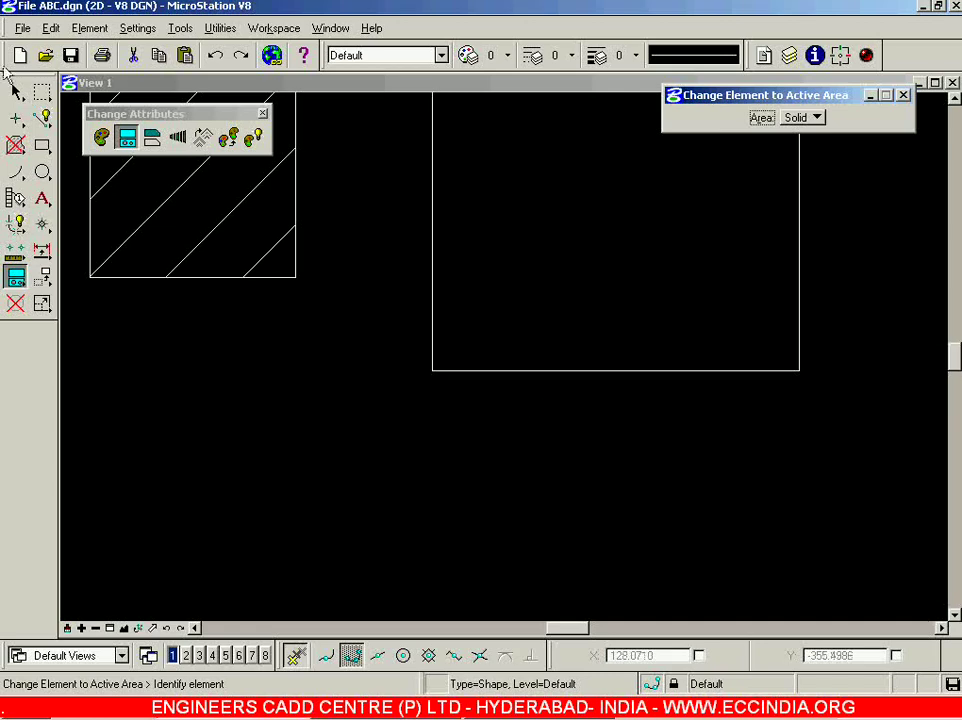
left_click(42, 145)
scroll(298, 340, "down", 3)
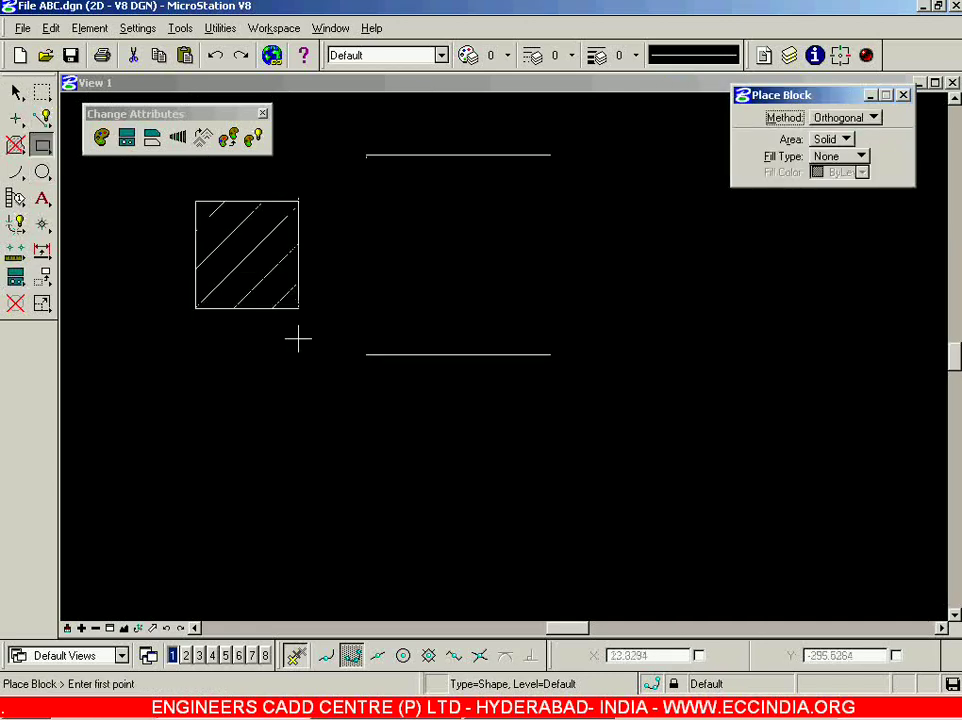
scroll(364, 470, "up", 3)
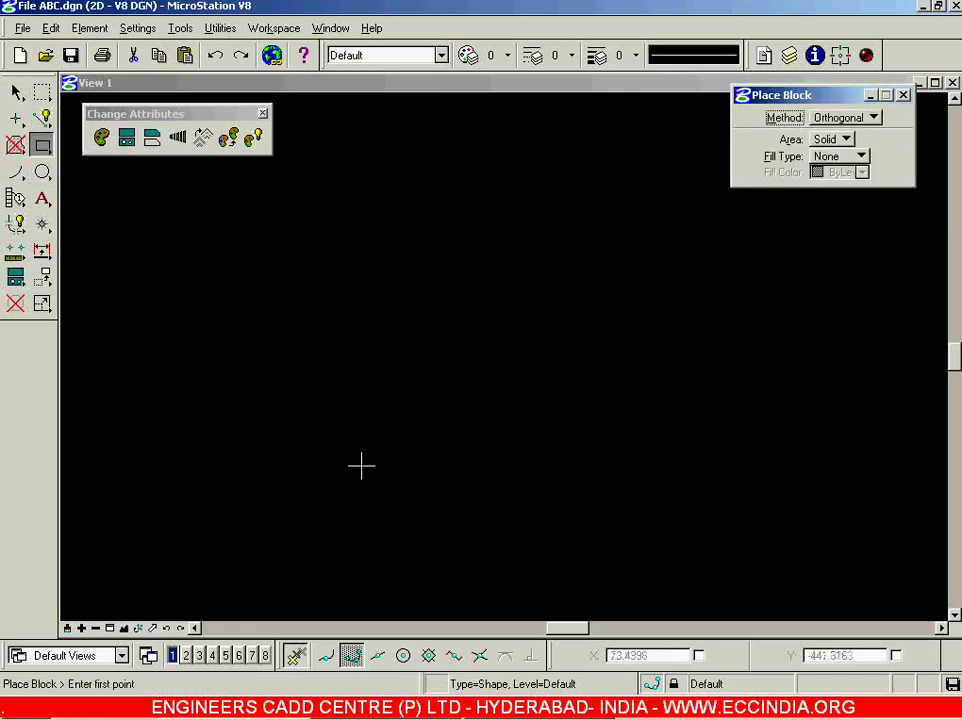
left_click(333, 195)
left_click(575, 250)
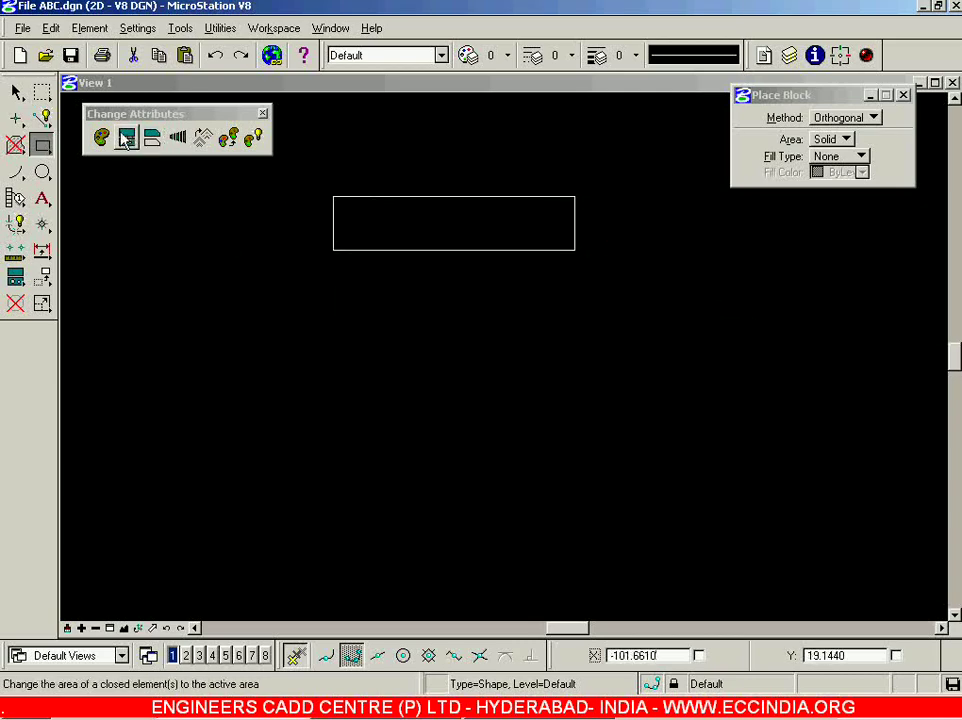
left_click(325, 345)
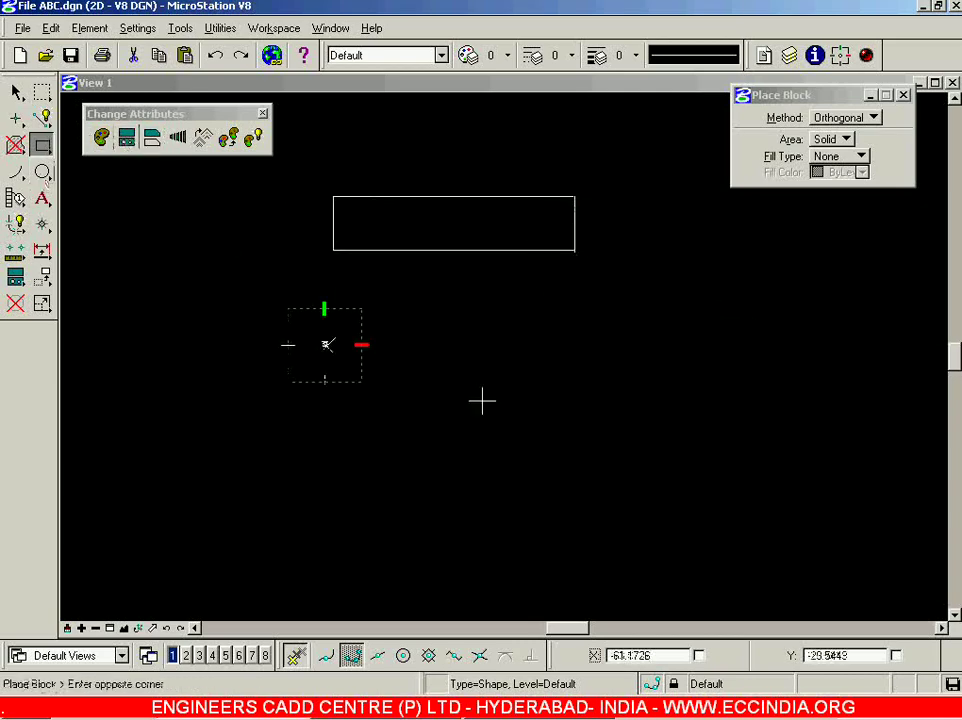
left_click(588, 411)
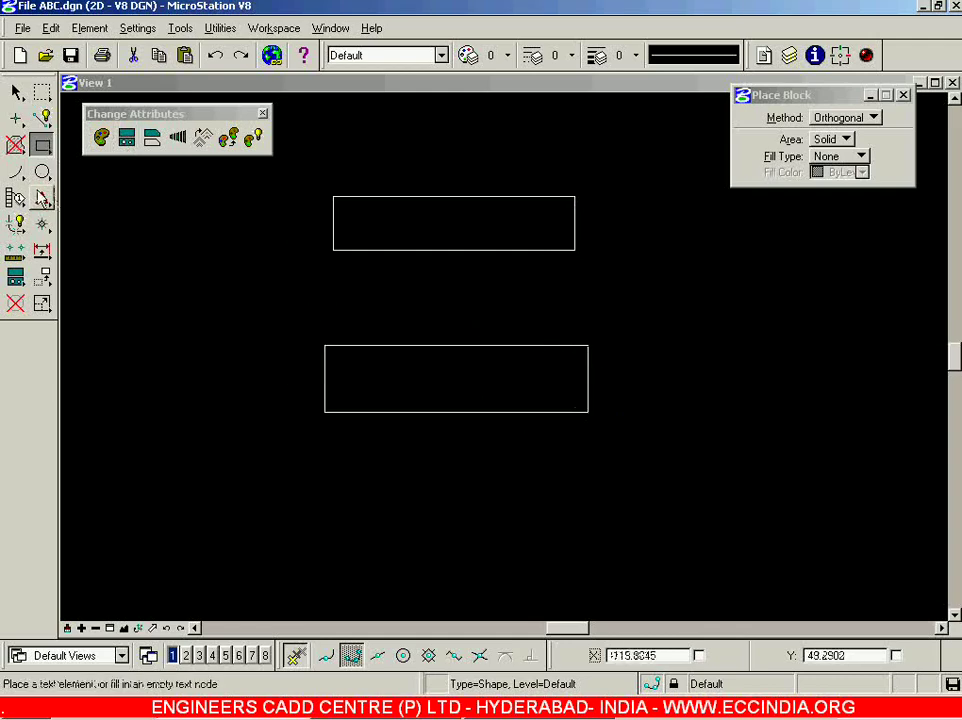
Place a Solid circle by center, about 45 units in diameter, below the two blocks and return to Element Selection
left_click(42, 172)
left_click(455, 533)
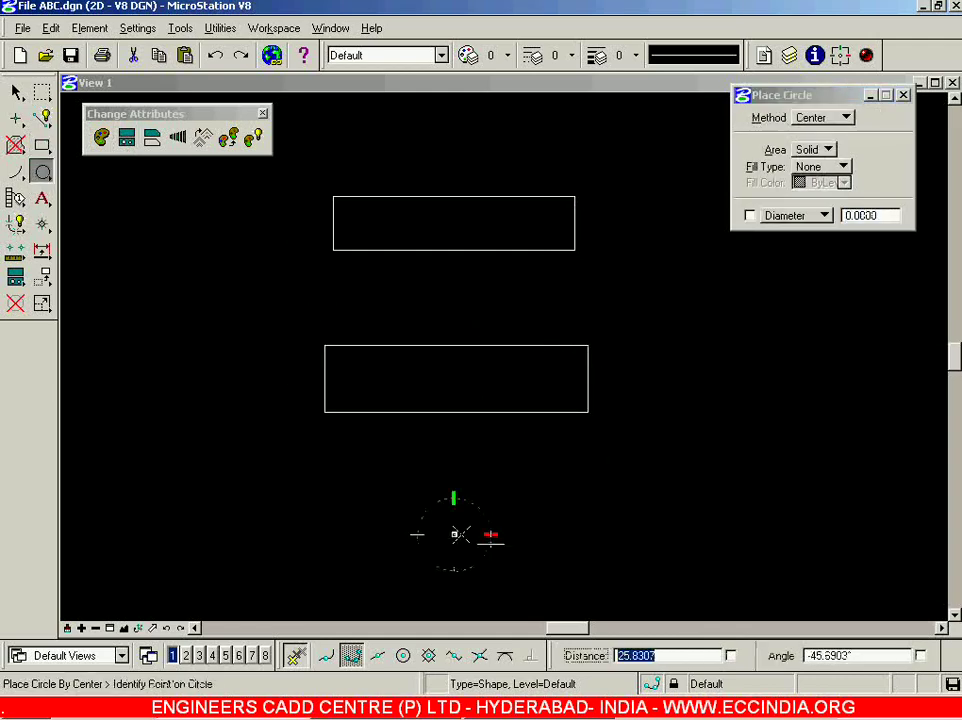
left_click(552, 548)
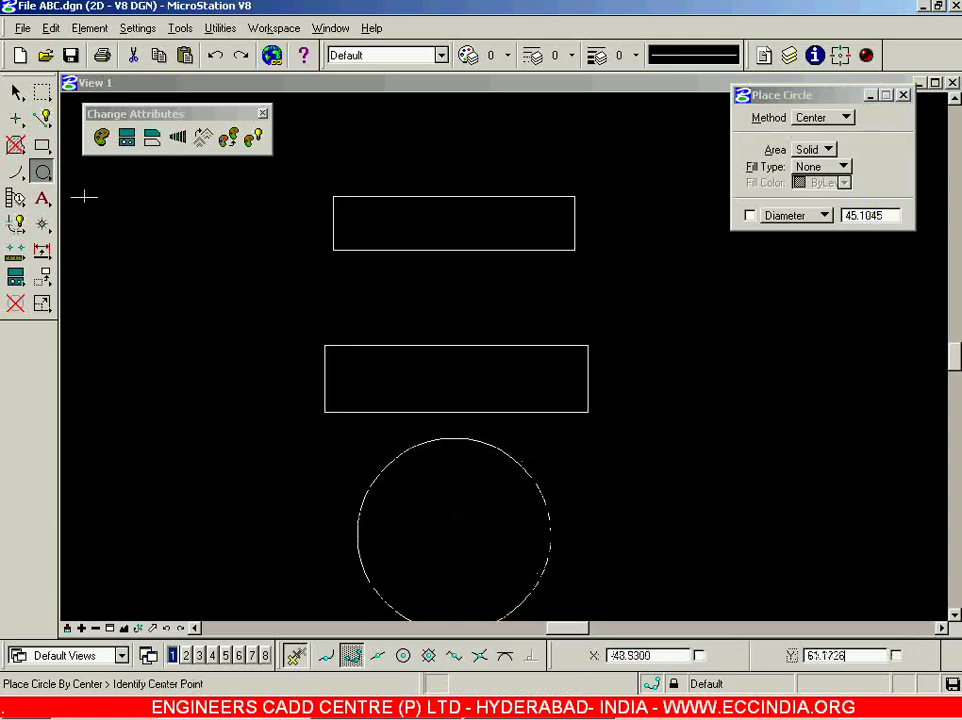
left_click(17, 92)
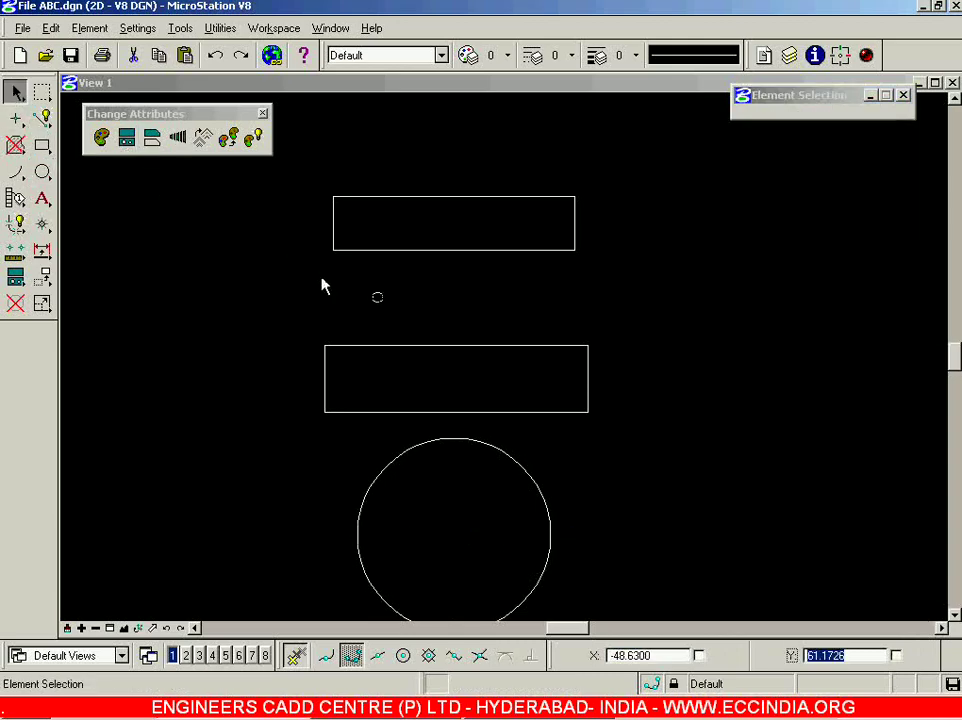
left_click(42, 145)
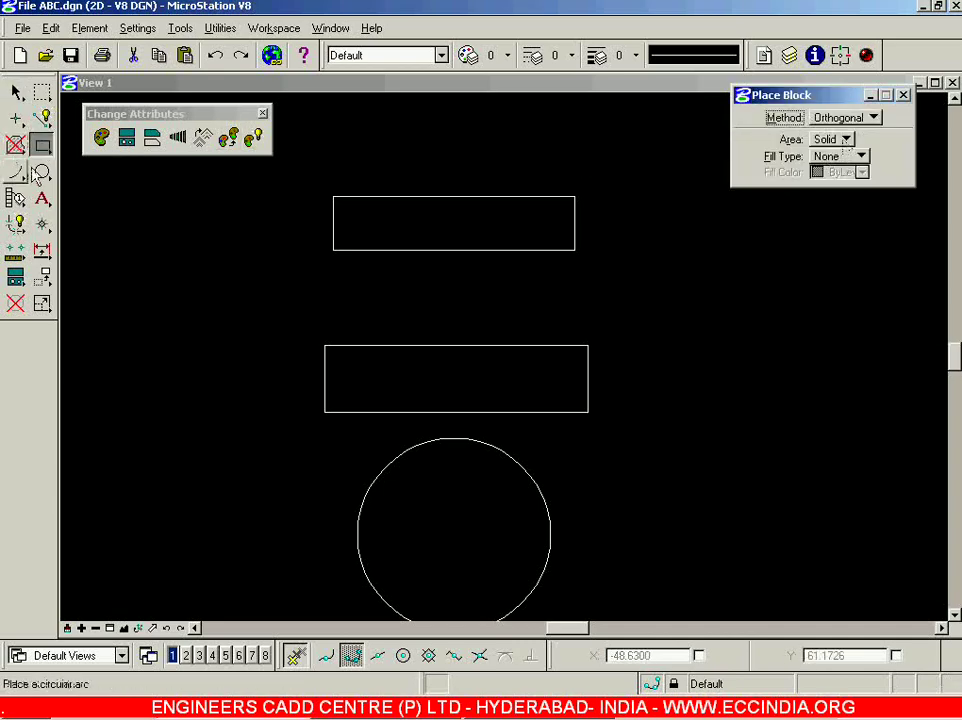
left_click(43, 173)
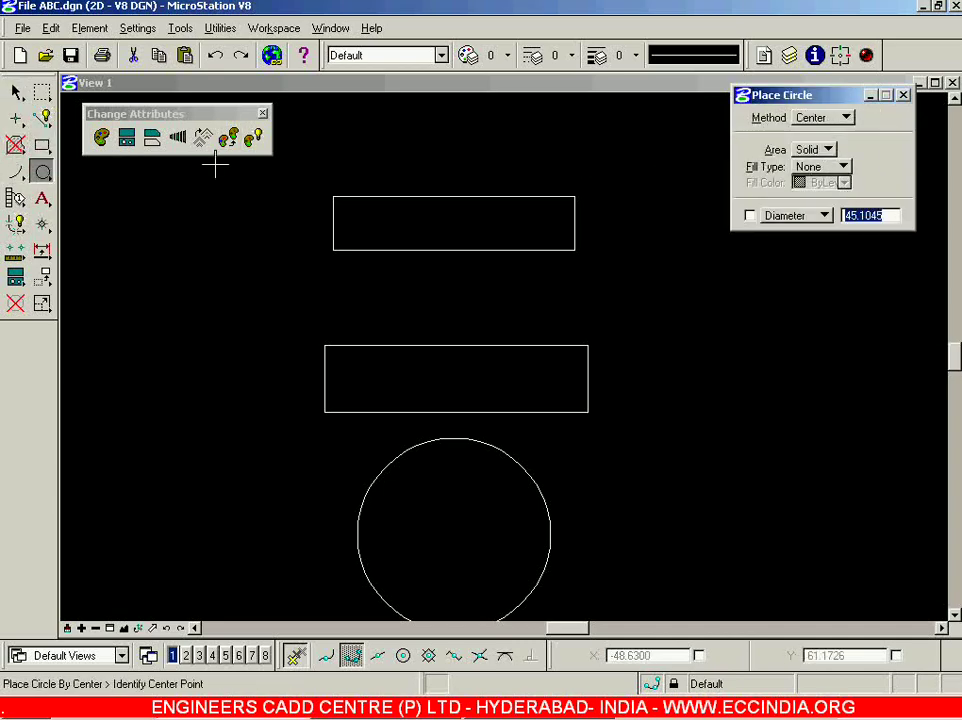
left_click(16, 92)
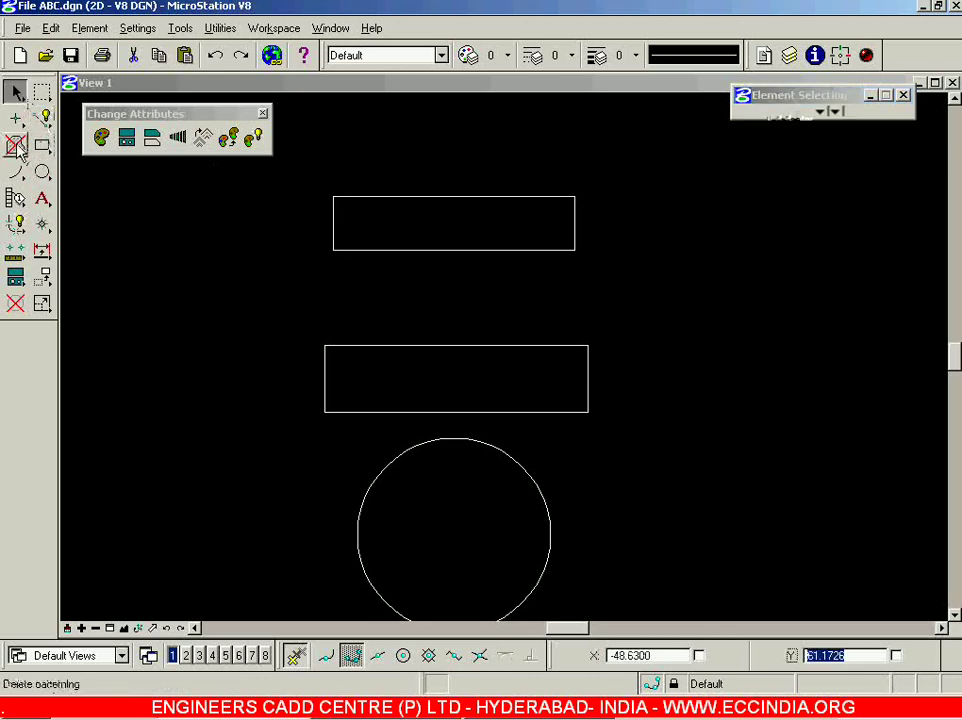
Hatch the upper block by Element with 25.4 spacing at a 45° angle as an associative pattern
left_click_drag(16, 145, 50, 144)
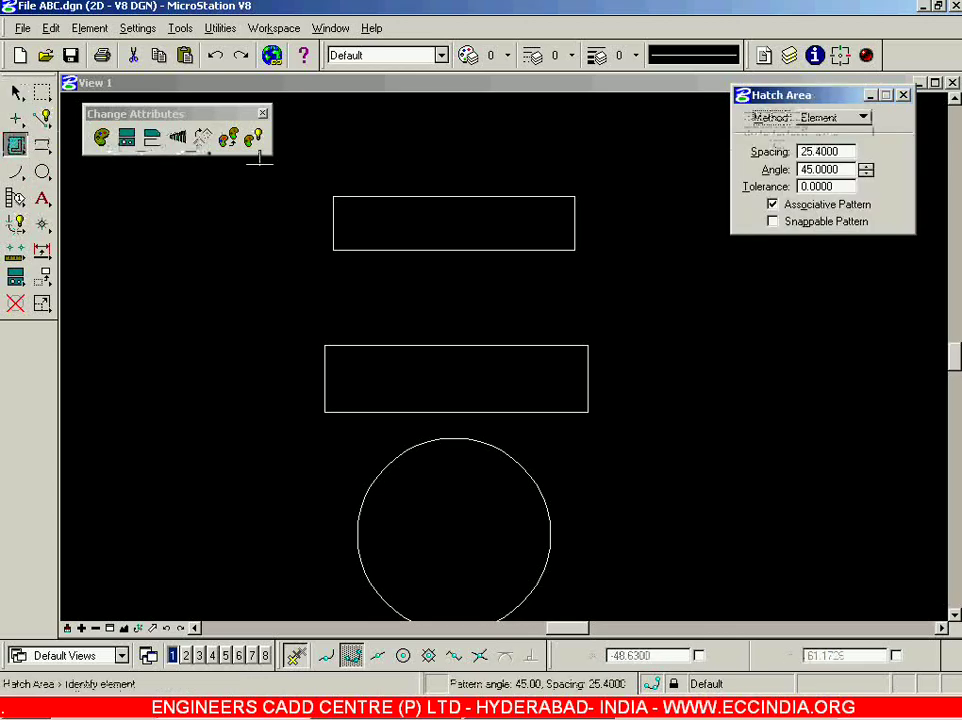
left_click(477, 195)
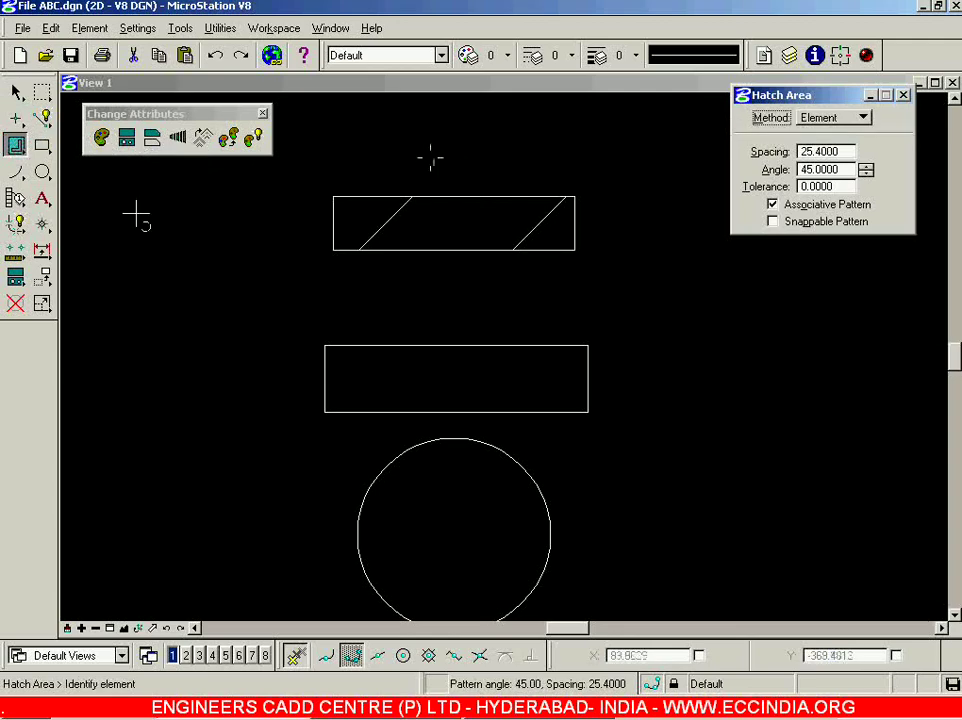
Change the lower block and the circle to Hole area with Change Element to Active Area
left_click(127, 137)
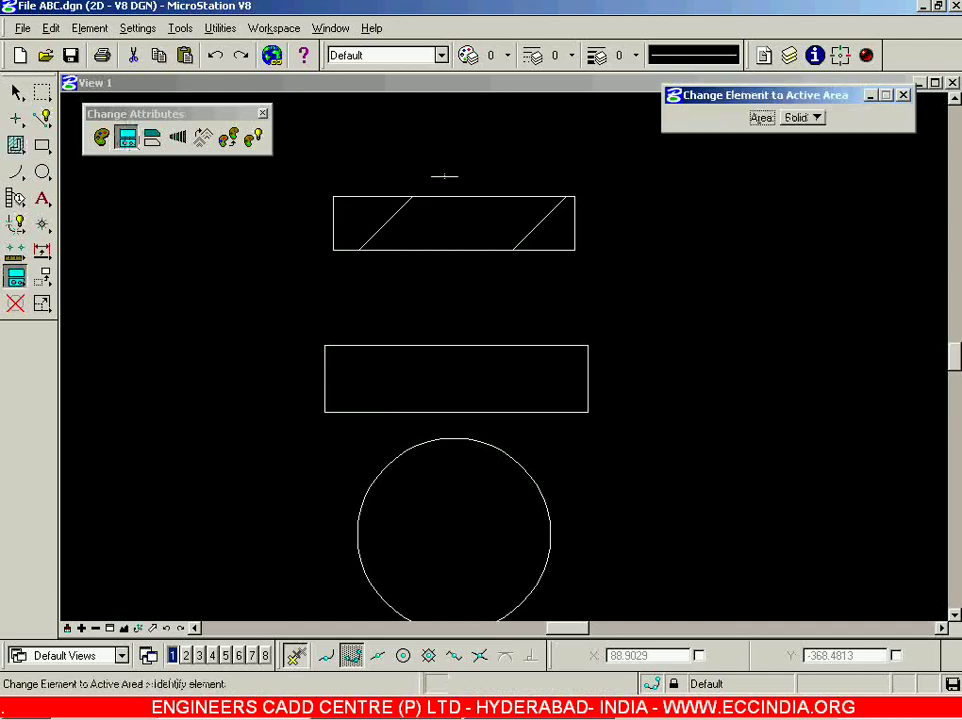
left_click(801, 117)
left_click(812, 137)
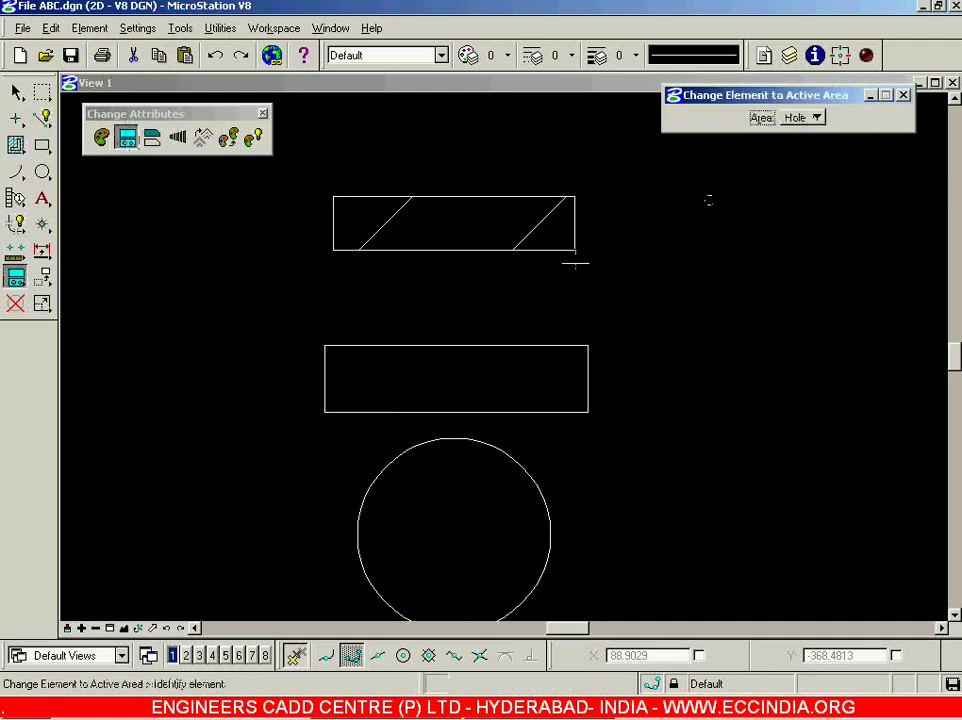
left_click(511, 345)
left_click(648, 420)
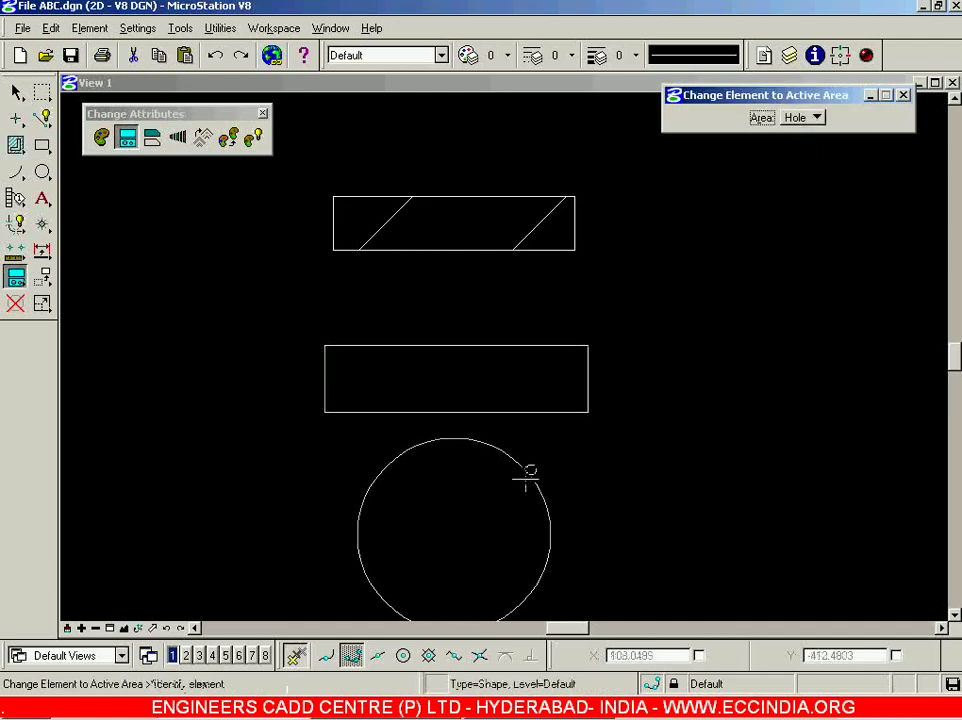
left_click(530, 478)
left_click(532, 477)
left_click(626, 477)
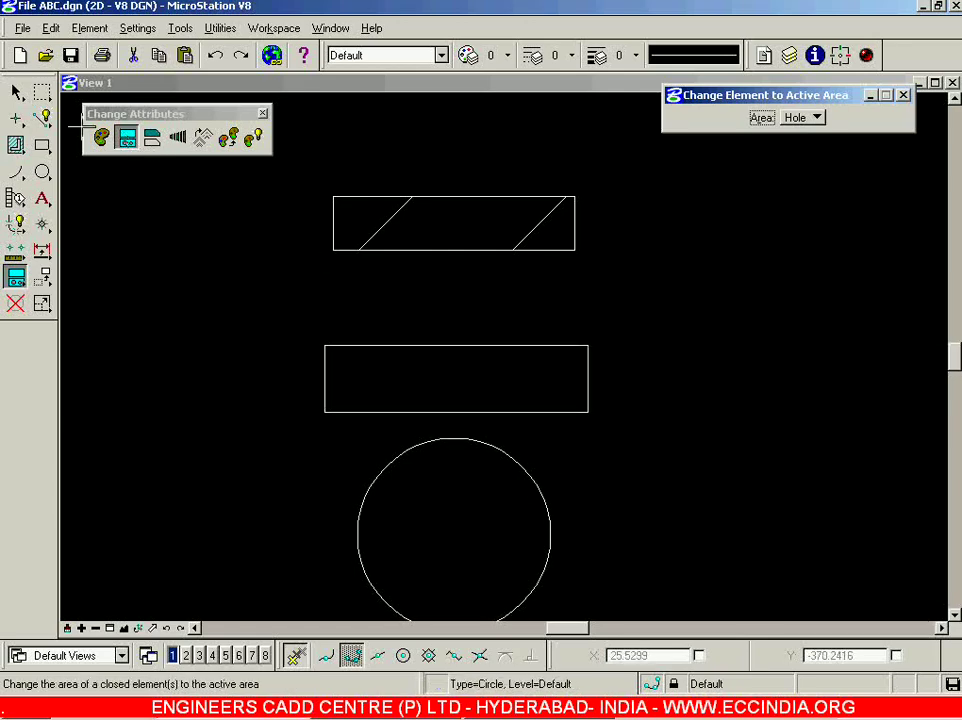
Try to hatch the lower block and the circle by Element with 25.4 spacing at 45°
left_click(15, 145)
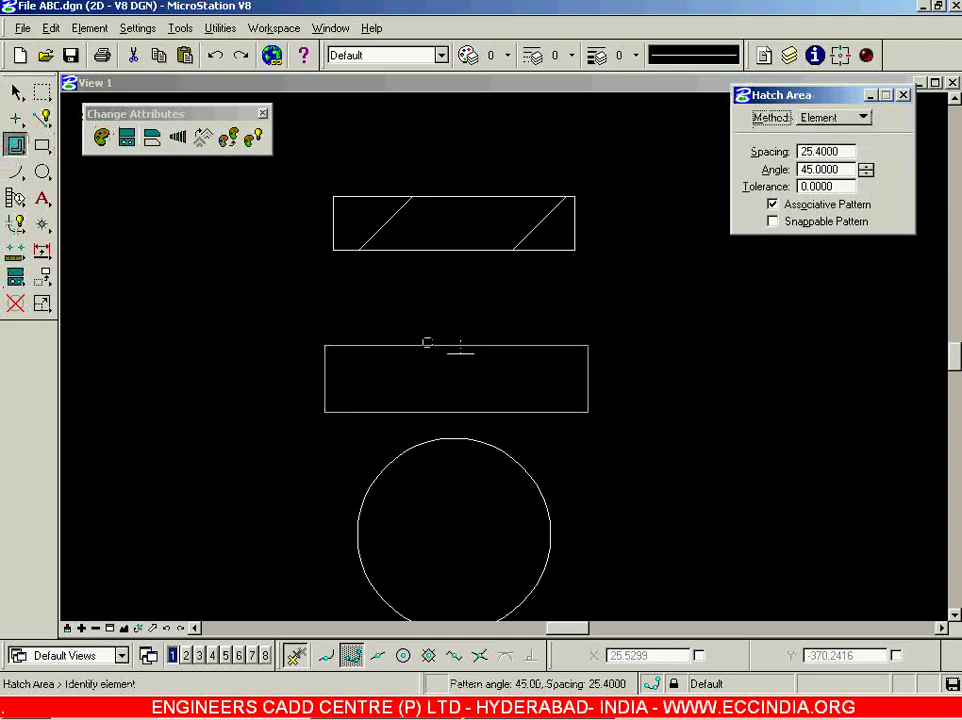
left_click(475, 345)
left_click(545, 330)
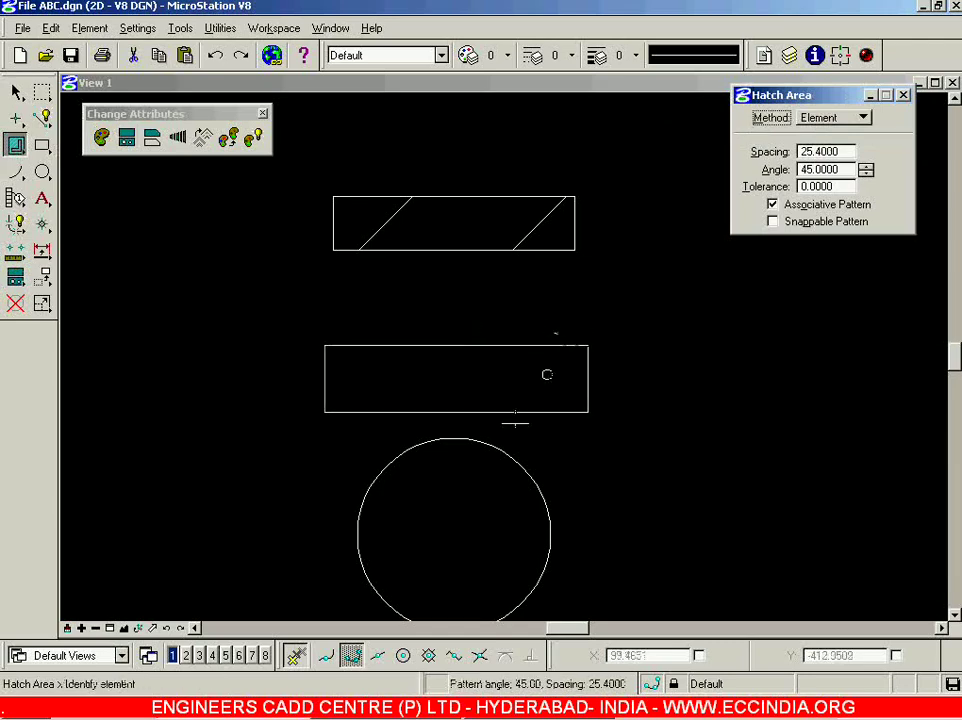
left_click(500, 455)
left_click(638, 459)
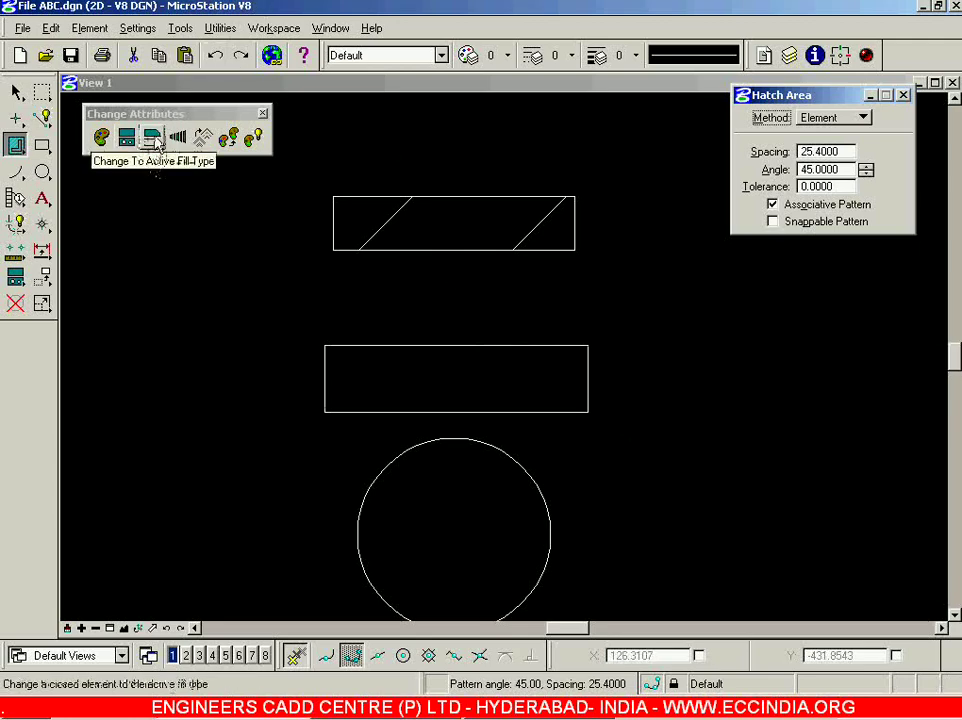
Delete both blocks, the hatch pattern and the circle from the view
left_click(17, 92)
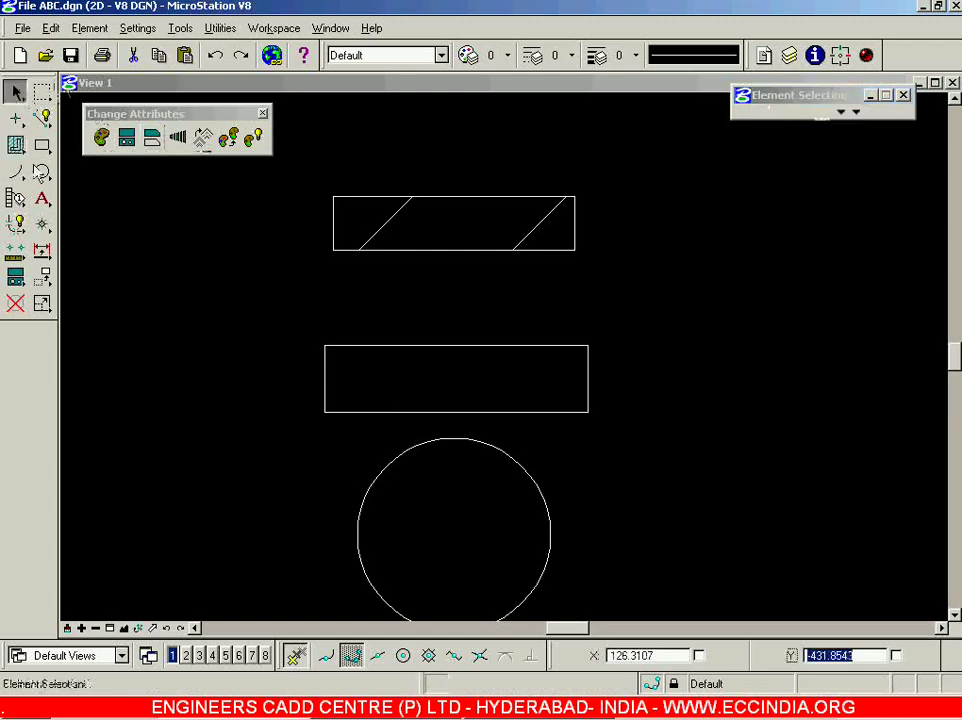
left_click(610, 387)
left_click_drag(683, 577, 683, 612)
key("Delete")
left_click(512, 466)
key("Delete")
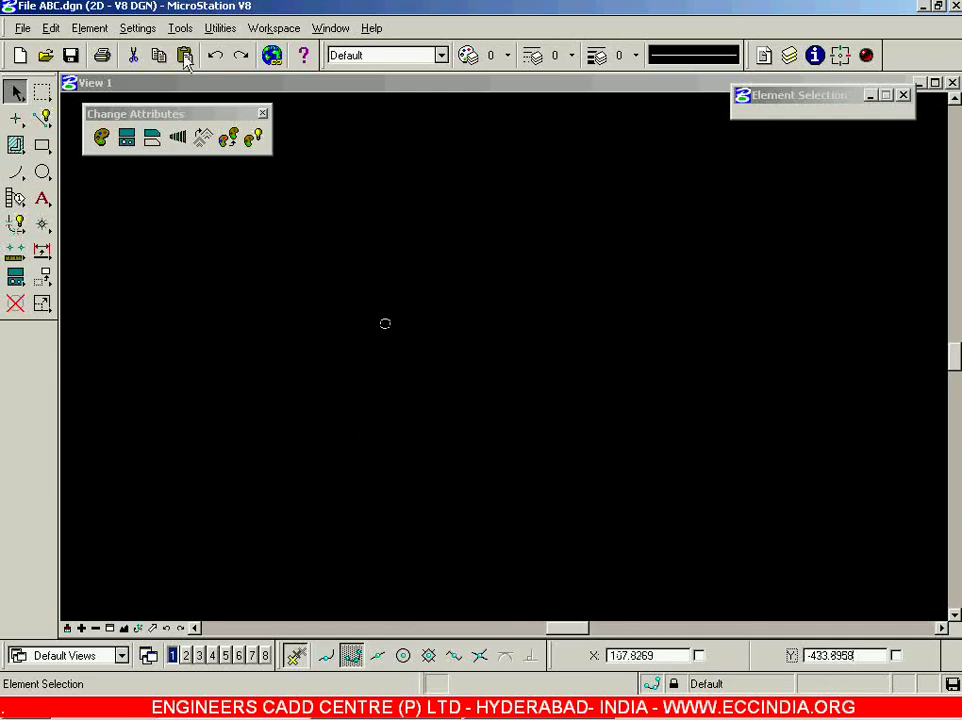
Place two wide orthogonal blocks with Hole area and no fill, the second below and offset to the right
left_click(42, 146)
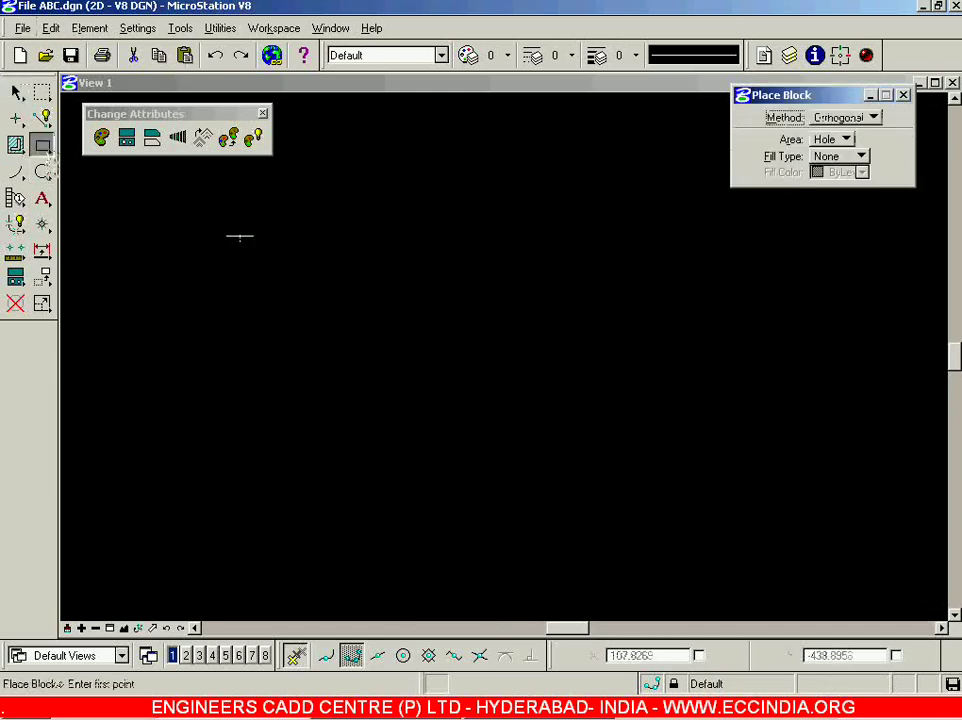
left_click(240, 236)
left_click(420, 297)
left_click(294, 356)
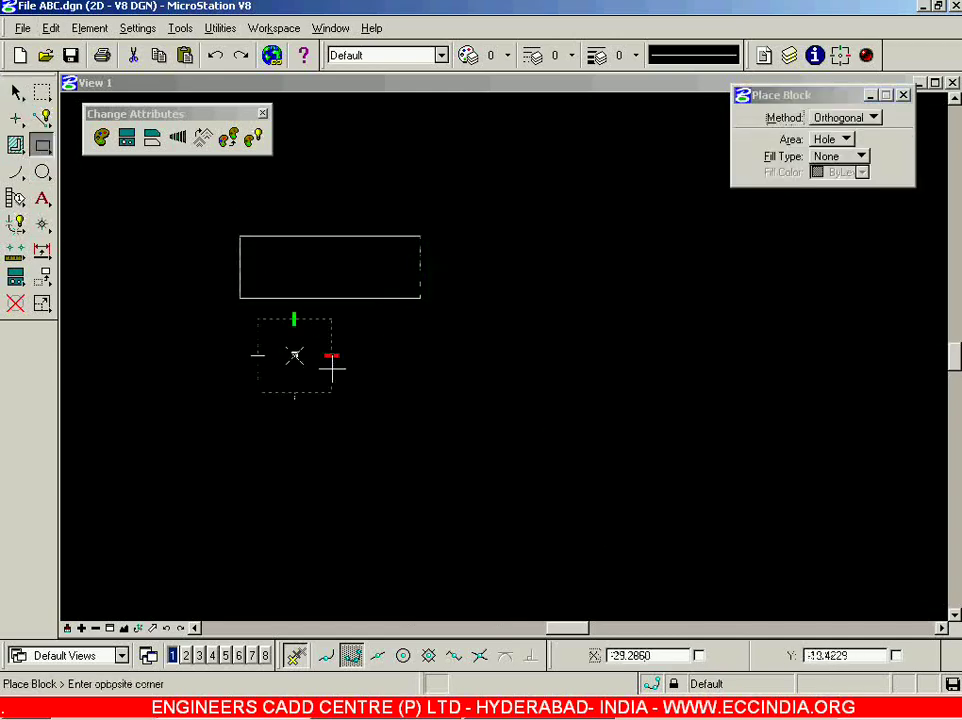
left_click(499, 418)
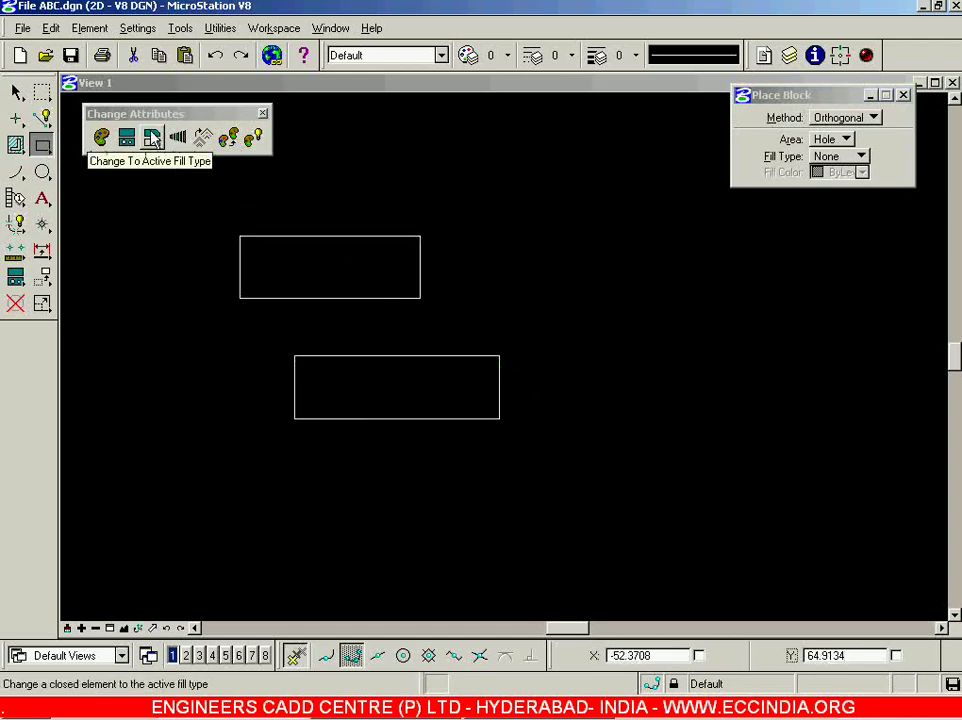
Change the upper block to an Opaque fill in color 7 (cyan) with Change Element to Active Fill Type
left_click(152, 139)
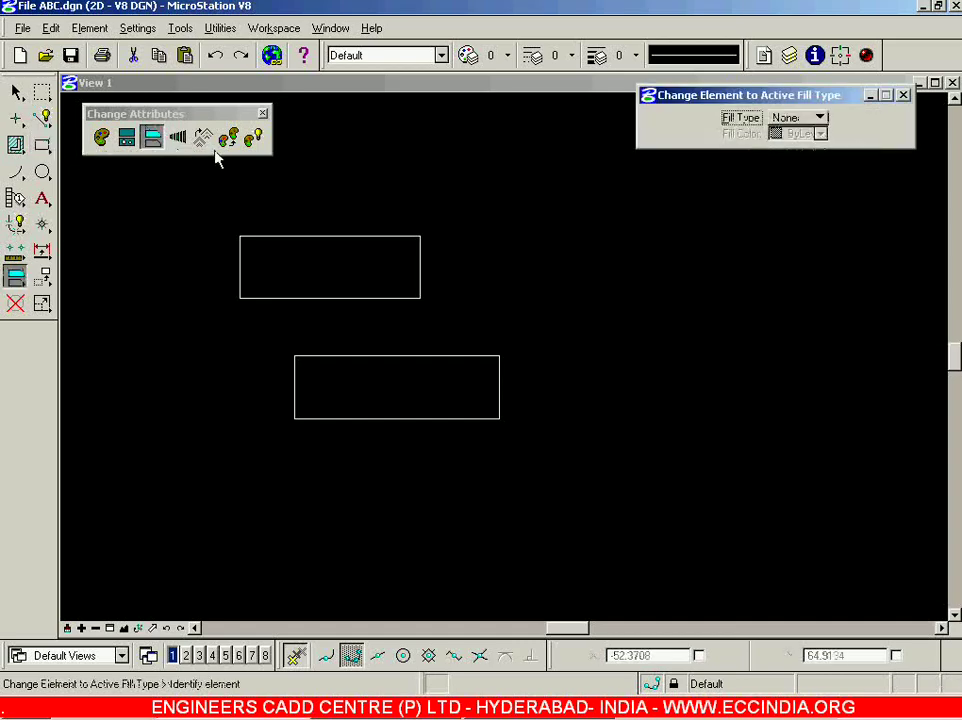
left_click(820, 119)
left_click(810, 134)
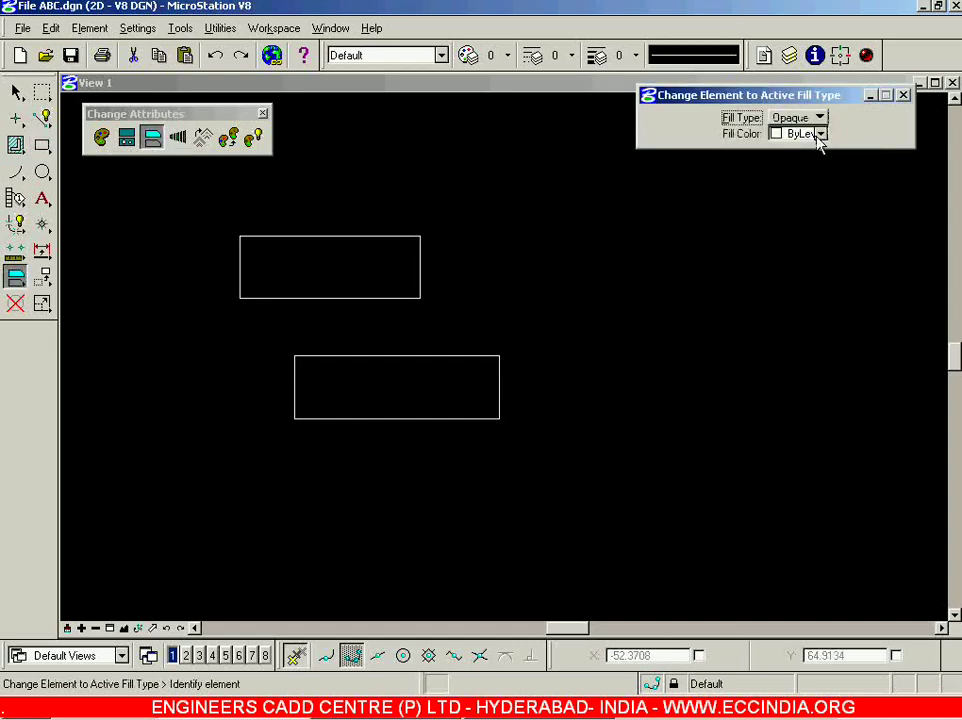
left_click(820, 134)
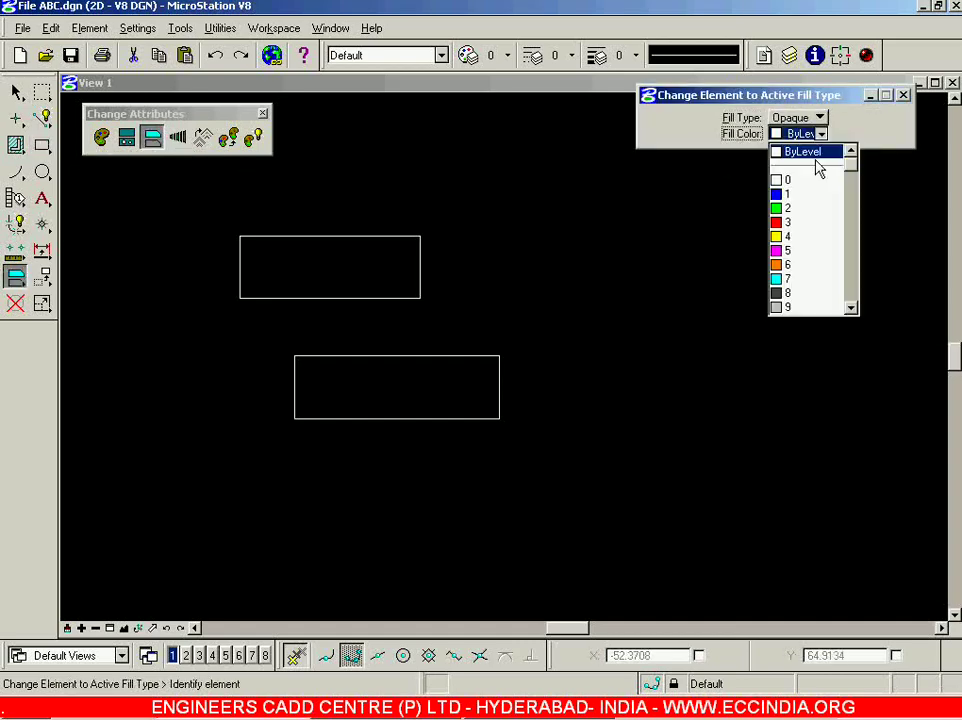
left_click(808, 278)
left_click(378, 238)
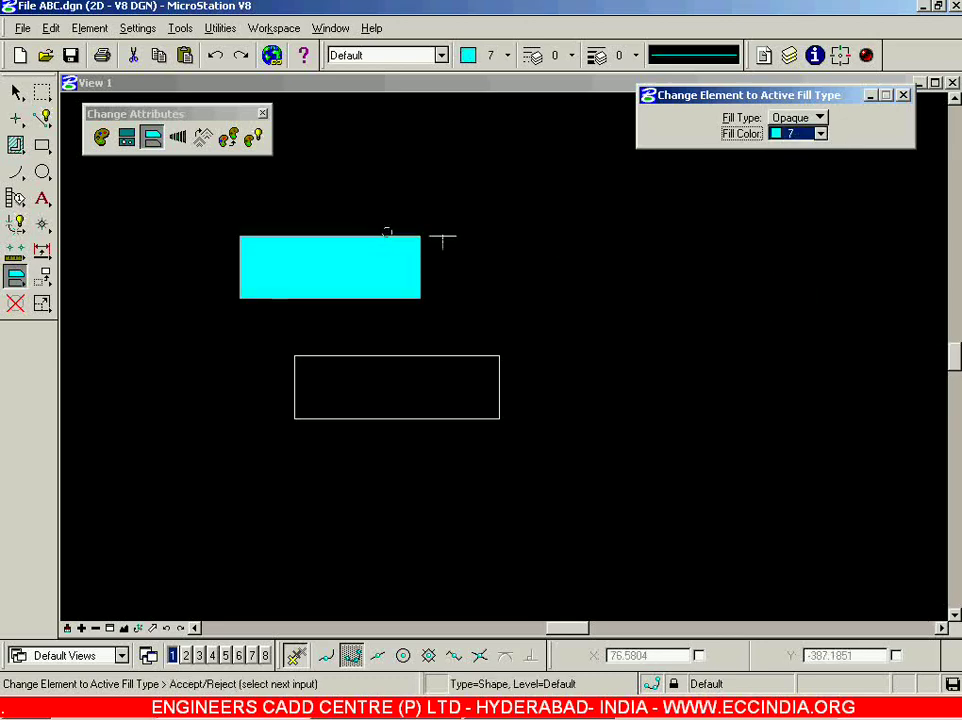
left_click(543, 249)
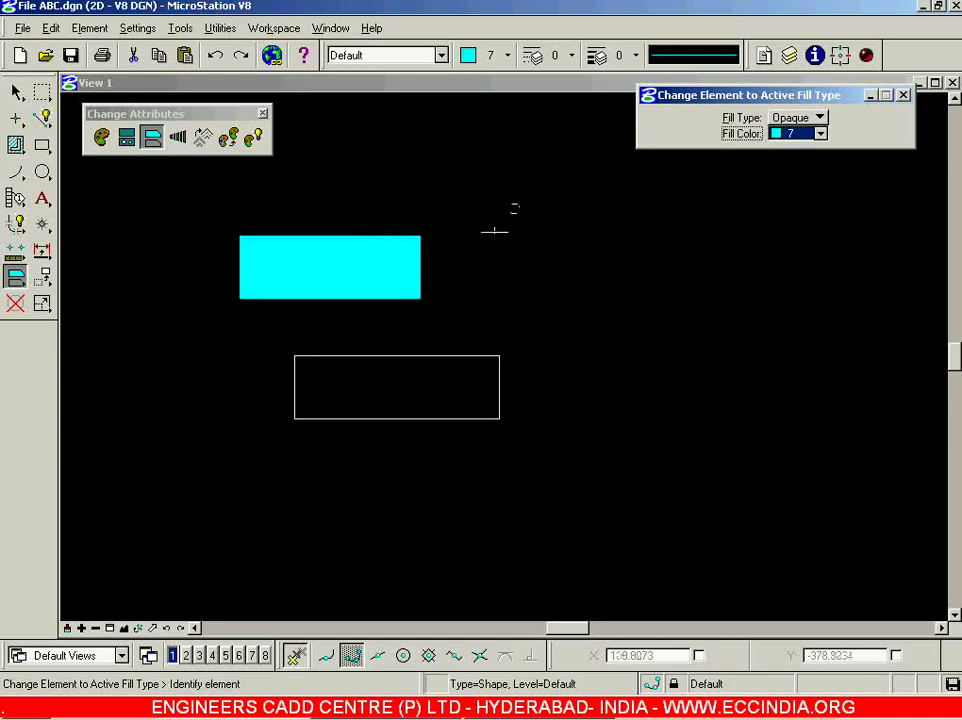
Change the lower block to an Opaque fill in color 4 (yellow)
left_click(820, 133)
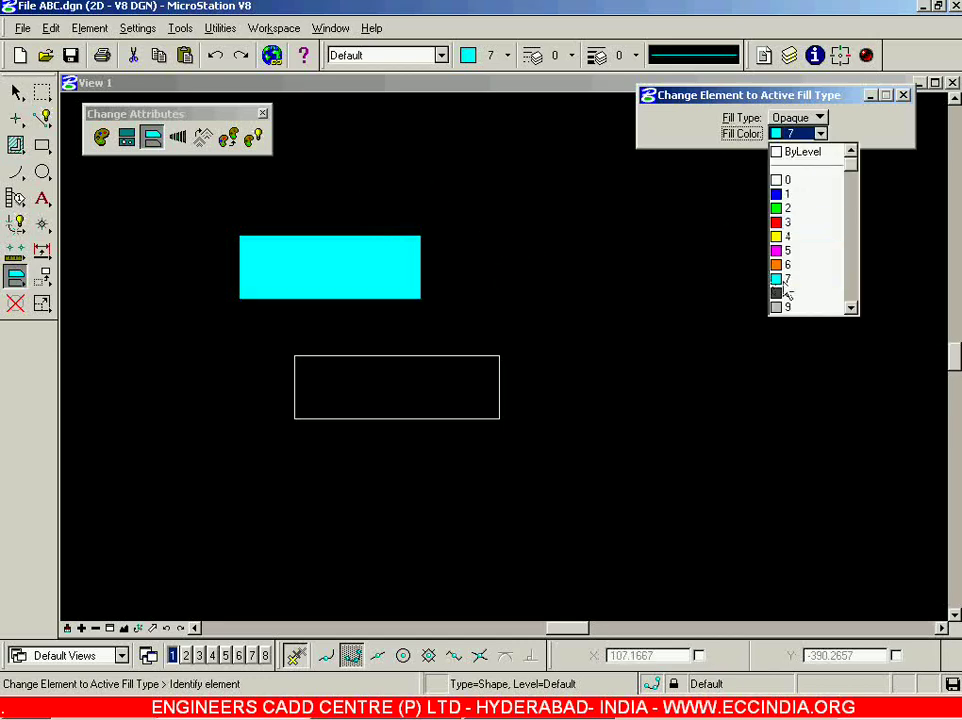
left_click(795, 236)
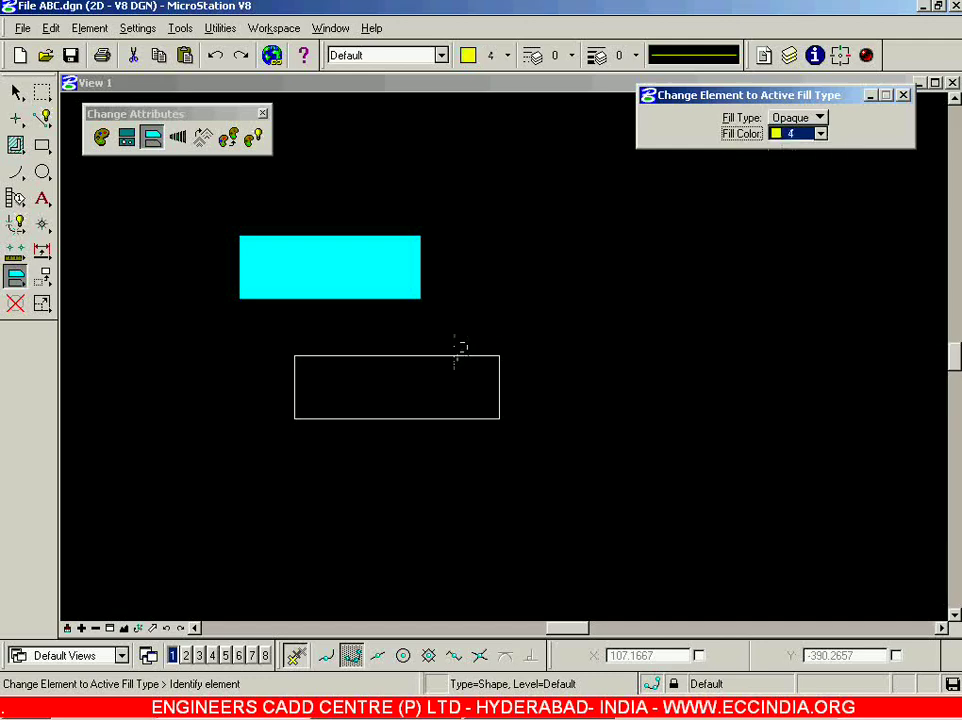
left_click(453, 355)
left_click(605, 287)
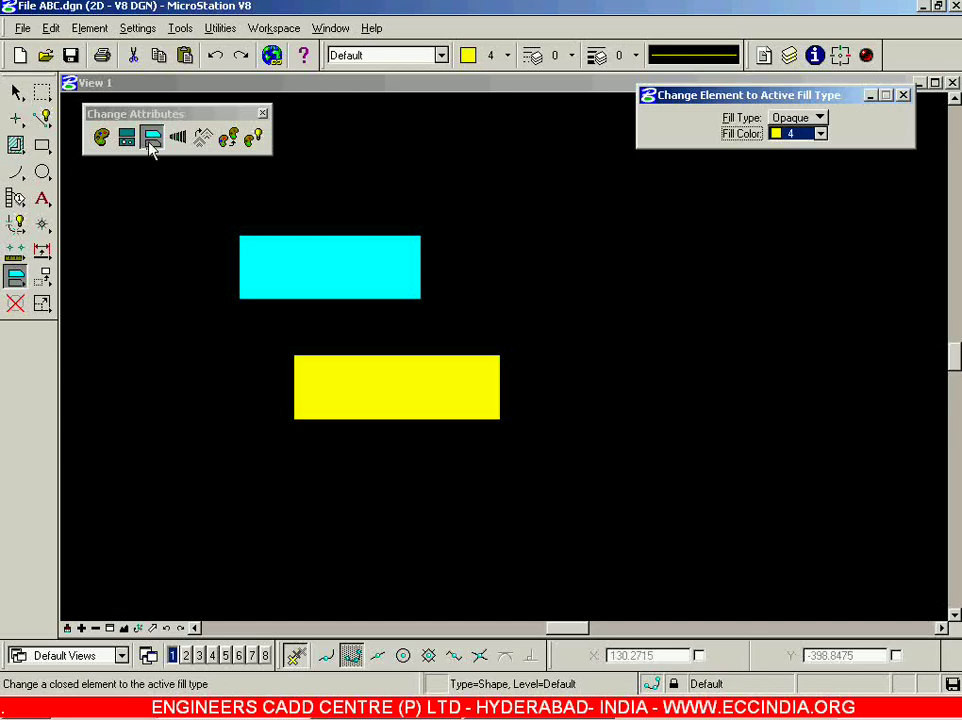
Place a tall orthogonal block with Opaque fill in color 4 to the right of the two filled blocks
left_click(41, 145)
left_click(598, 227)
left_click(683, 456)
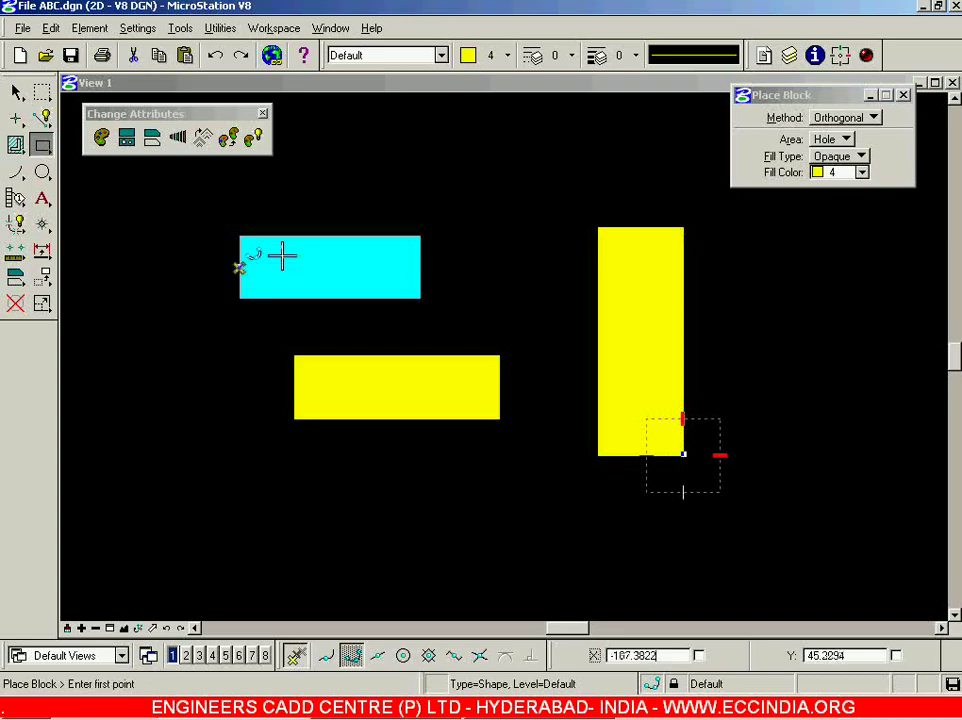
Reactivate Change Element to Active Fill Type and close its tool settings window
left_click(846, 140)
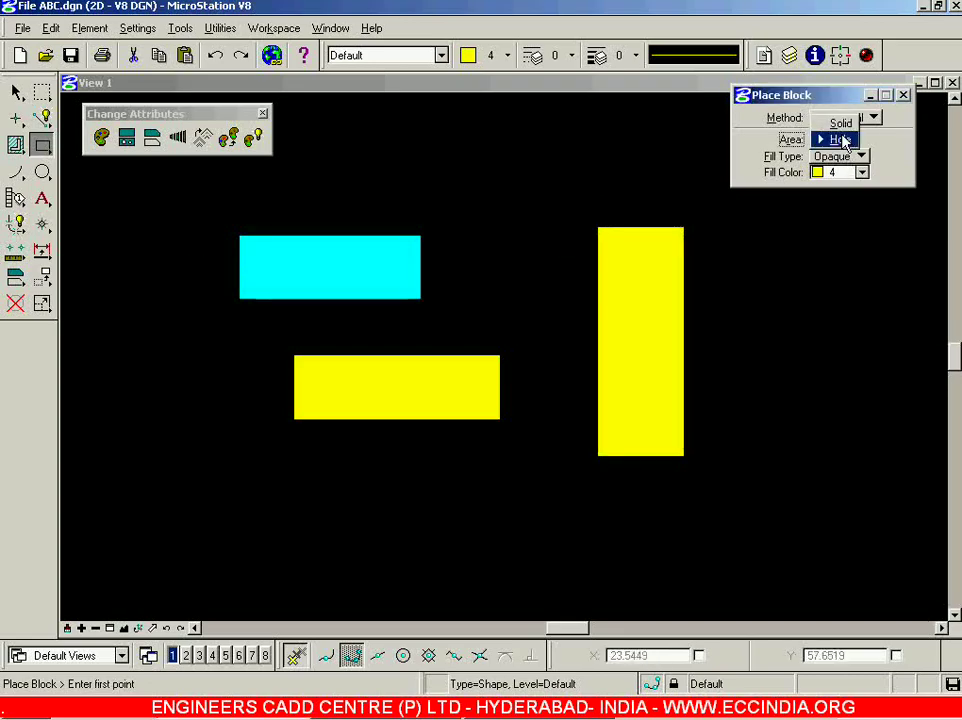
left_click(172, 137)
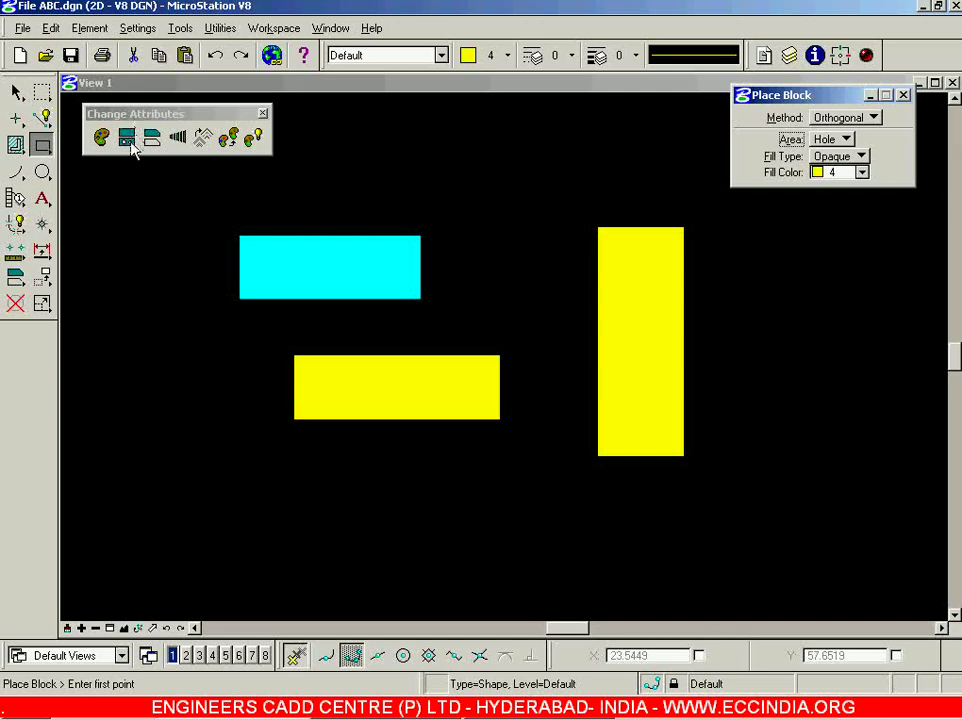
left_click(129, 140)
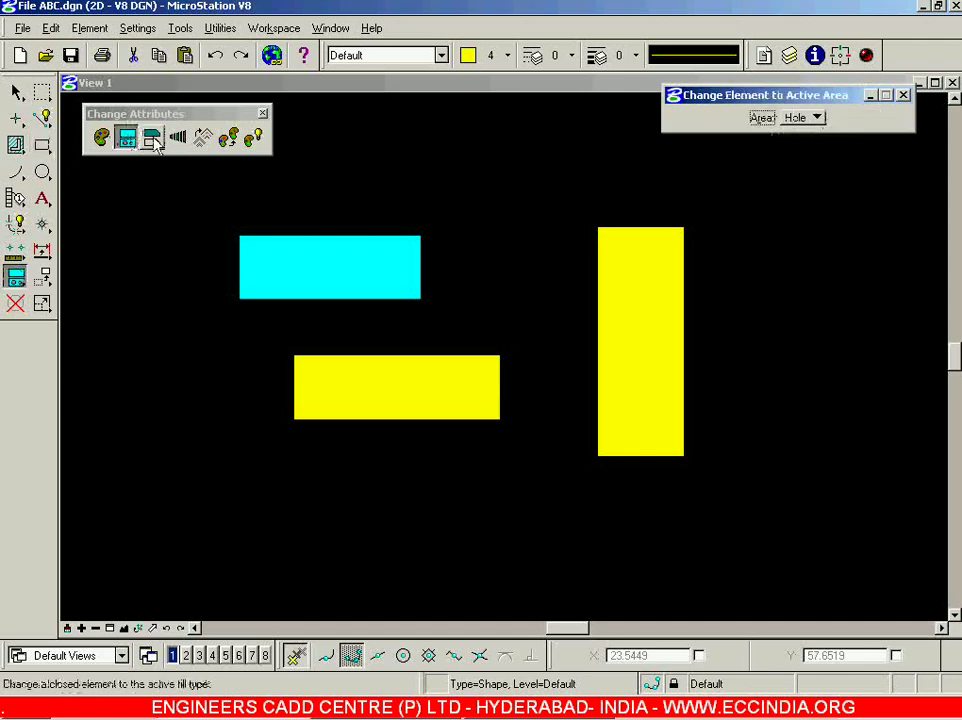
left_click(152, 139)
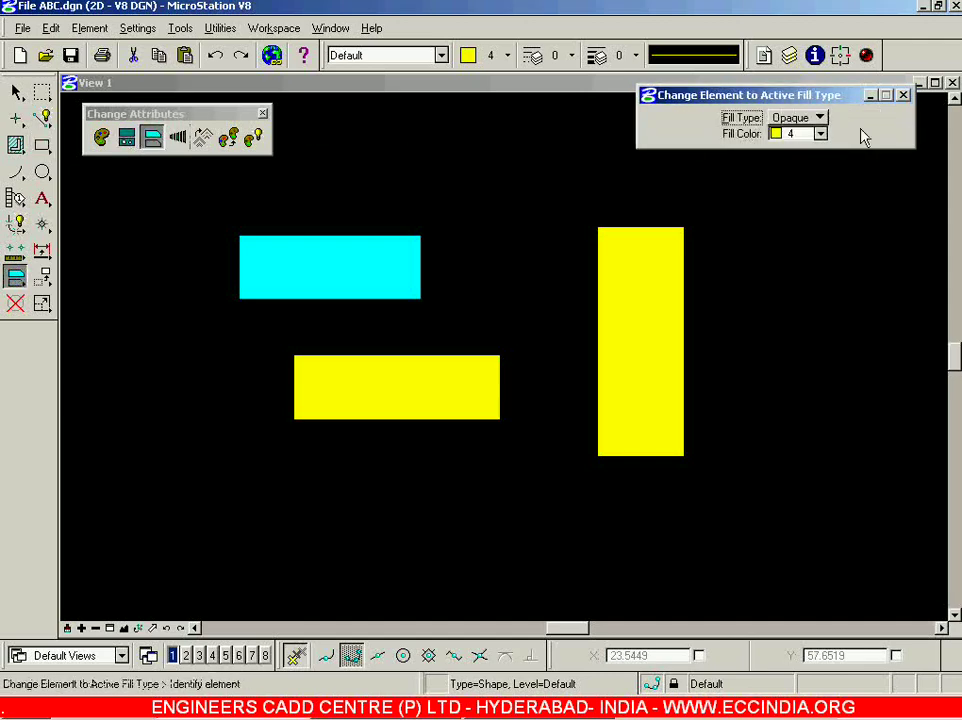
left_click(902, 96)
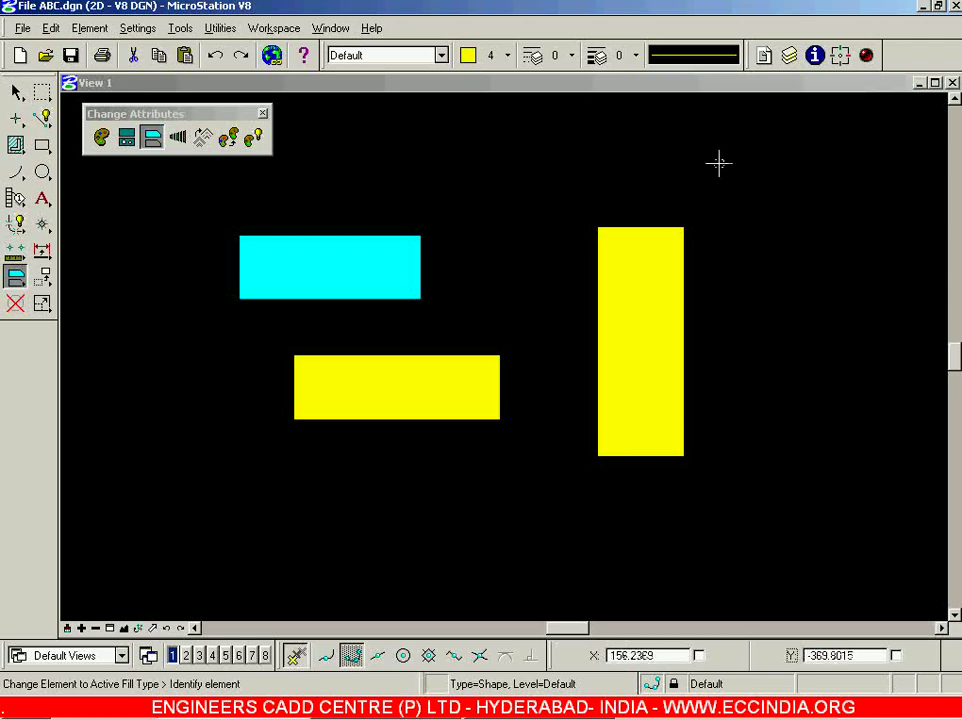